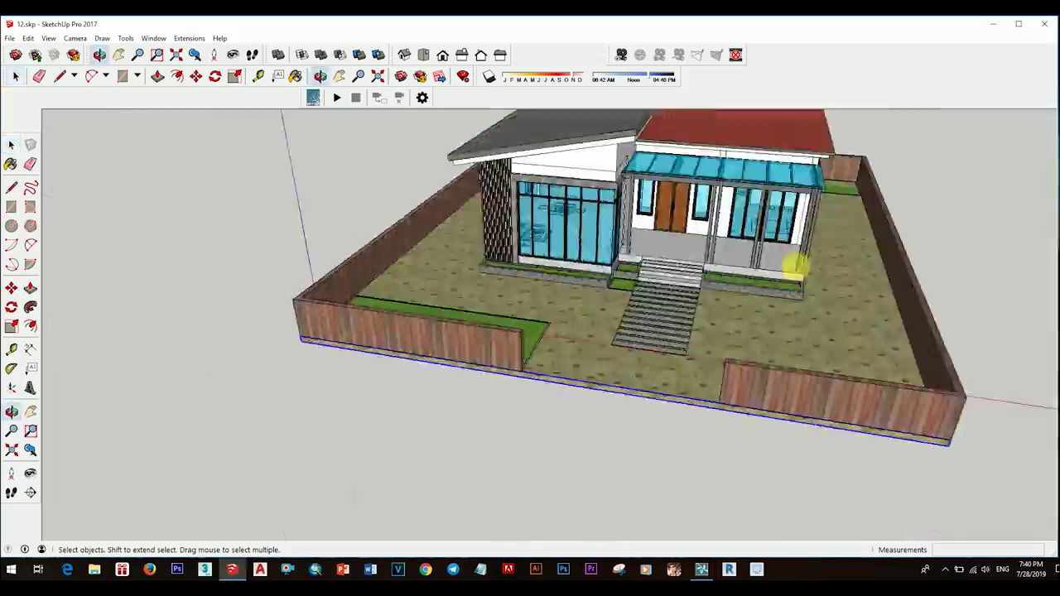
Orbit the SketchUp model 12.skp around the house and walled yard
mouse_move(794, 265)
middle_mouse_down()
mouse_move(437, 414)
mouse_move(747, 374)
mouse_move(643, 339)
mouse_move(548, 233)
middle_mouse_up()
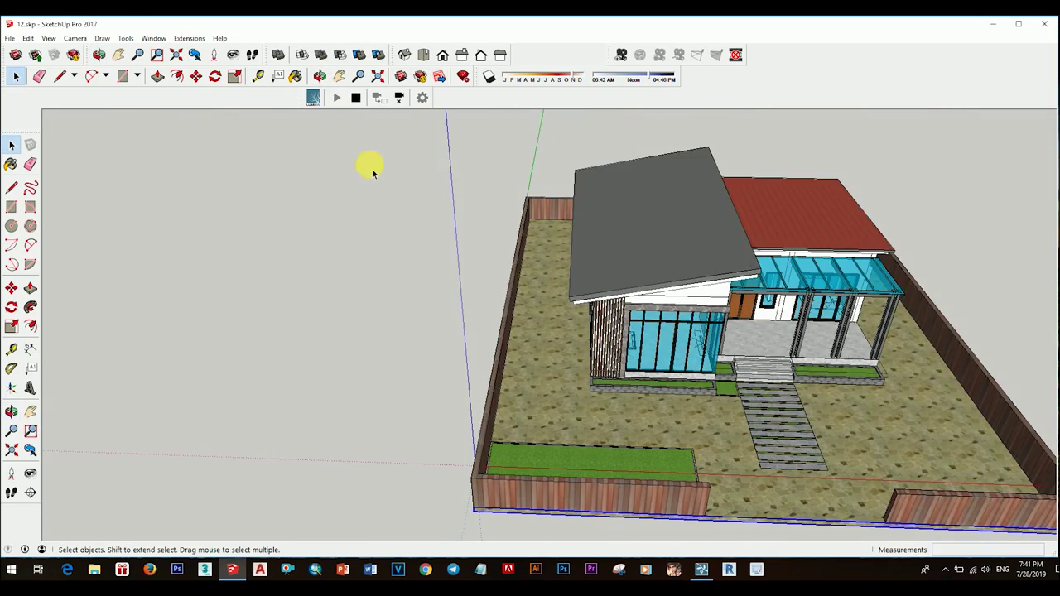
Select the imported house model 12 in Lumion and orbit around its fenced yard
middle_click_drag(371, 168, 420, 298)
left_click(700, 567)
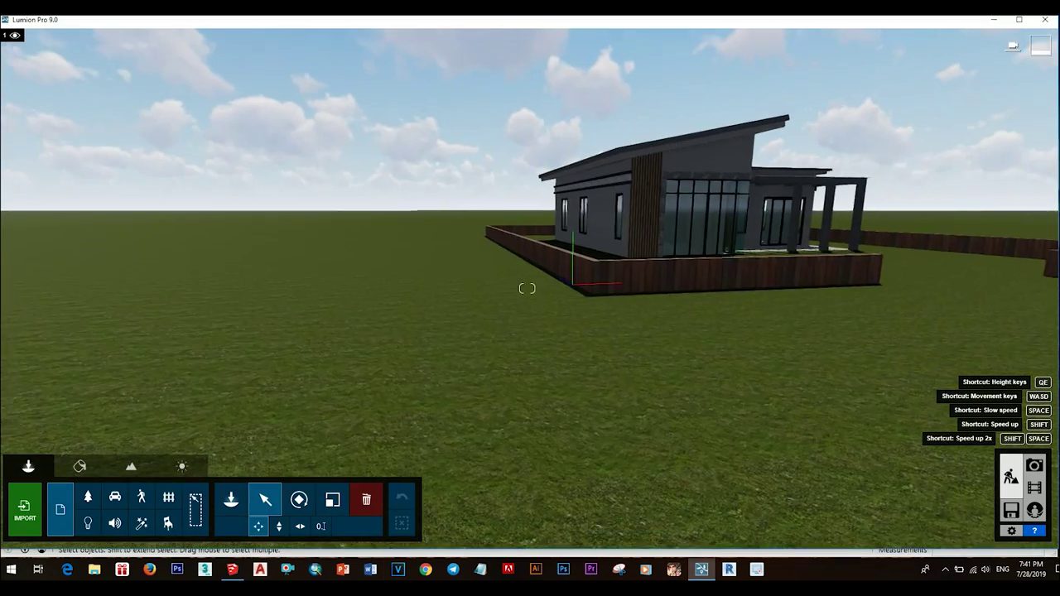
left_click(306, 526)
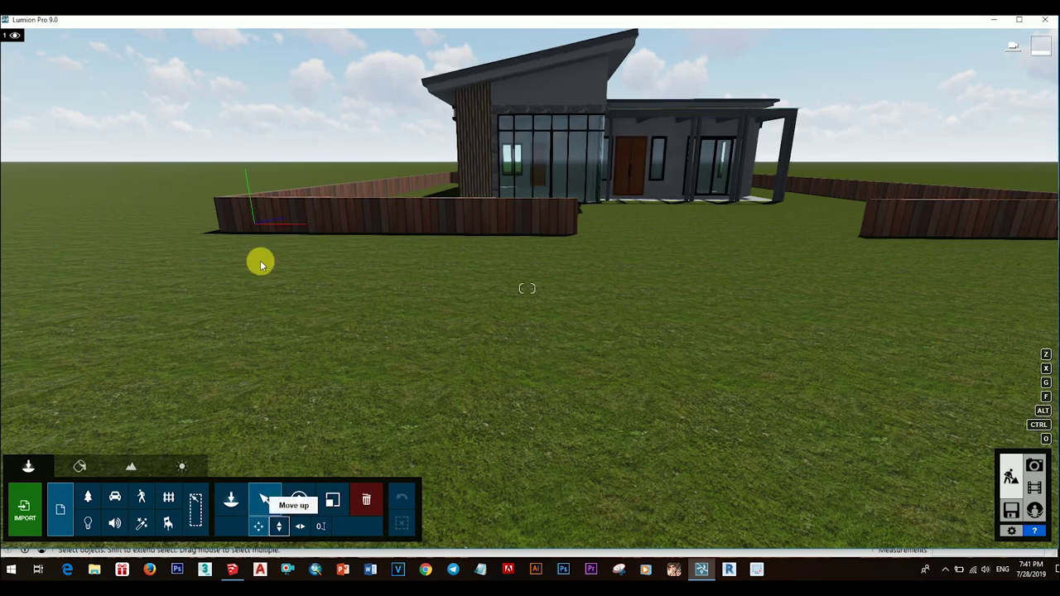
left_click(253, 214)
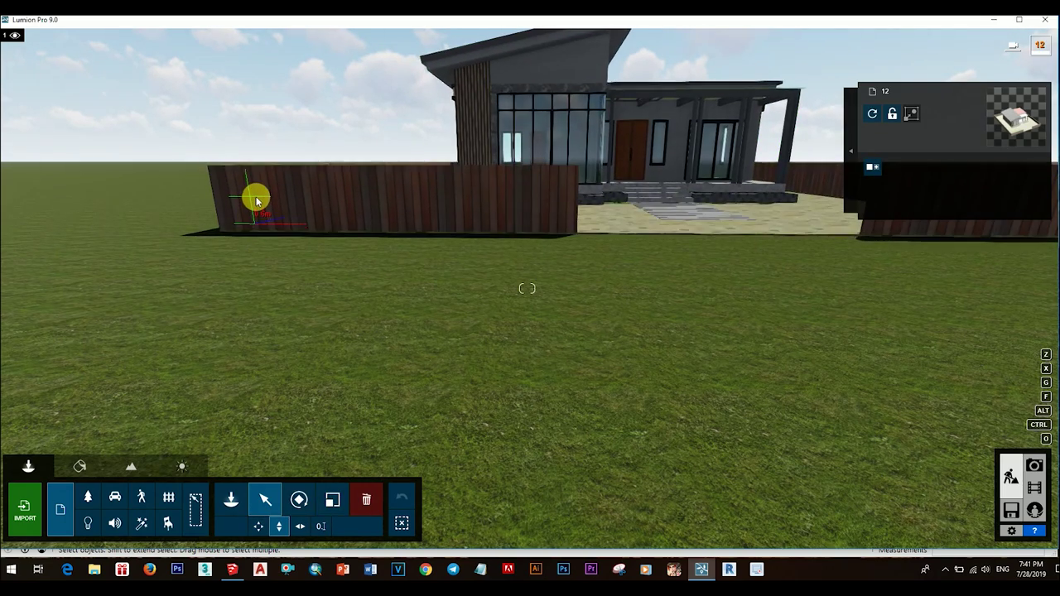
left_click(256, 201)
mouse_move(547, 225)
right_mouse_down()
mouse_move(527, 237)
mouse_move(501, 203)
right_mouse_up()
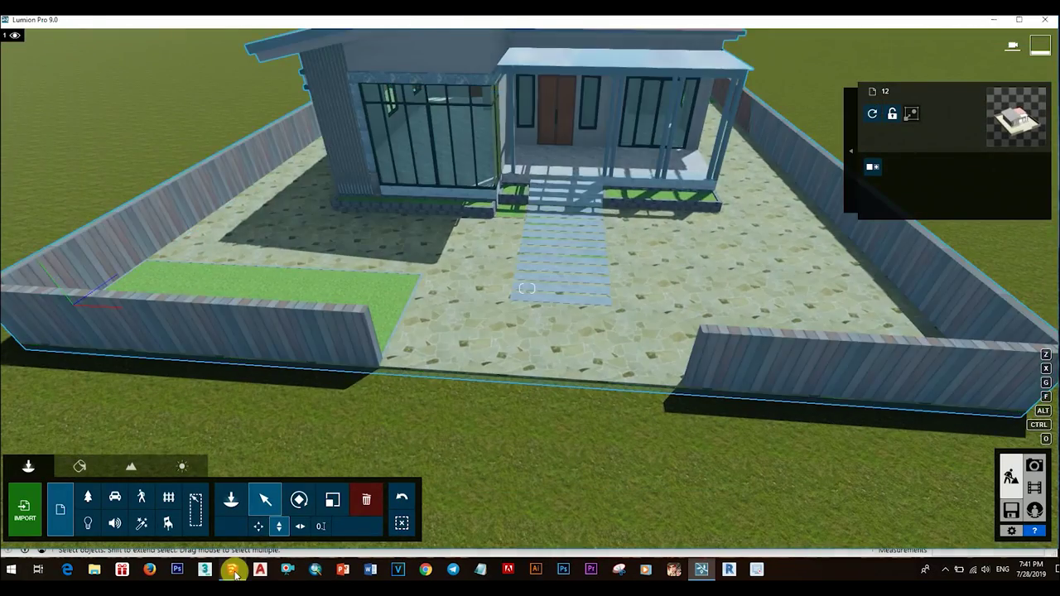
left_click(233, 570)
Zoom in on the side yard and inspect the existing grass group
middle_click_drag(726, 397, 627, 348)
scroll(737, 303, "up", 3)
mouse_move(738, 303)
middle_mouse_down()
mouse_move(489, 290)
mouse_move(691, 331)
mouse_move(442, 296)
mouse_move(466, 265)
middle_mouse_up()
scroll(434, 306, "up", 5)
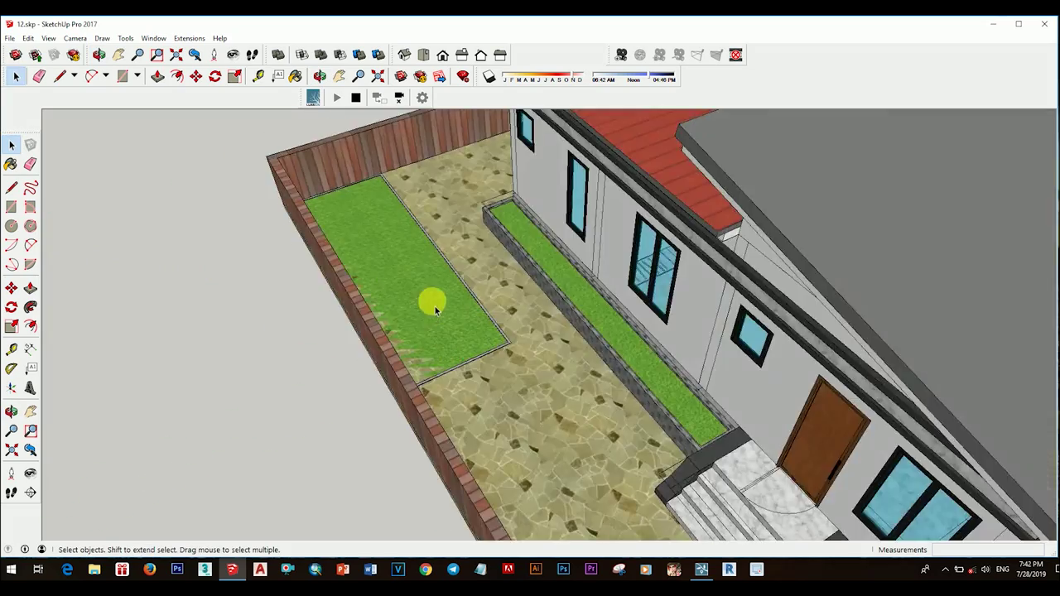
double_click(435, 308)
key("p")
key("space")
scroll(373, 282, "down", 5)
mouse_move(326, 267)
middle_mouse_down()
mouse_move(620, 383)
mouse_move(539, 377)
middle_mouse_up()
Draw a rectangle along the front grass strip
key("r")
scroll(464, 322, "up", 3)
scroll(373, 223, "up", 3)
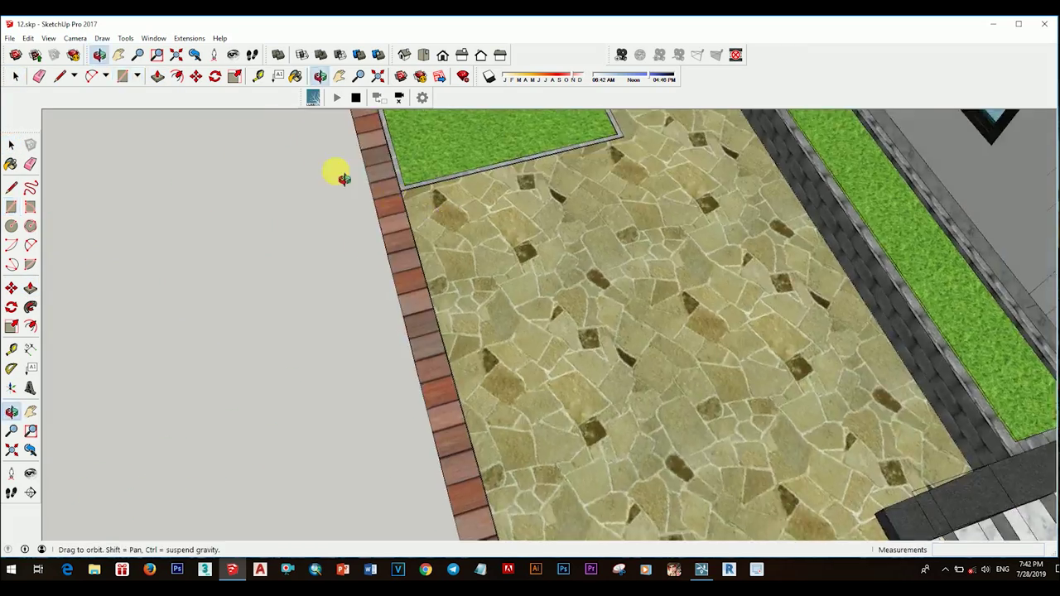
scroll(397, 178, "up", 3)
scroll(538, 287, "down", 5)
mouse_move(610, 319)
middle_mouse_down()
mouse_move(626, 218)
mouse_move(809, 350)
mouse_move(861, 319)
middle_mouse_up()
left_click(861, 317)
scroll(820, 290, "down", 3)
middle_click_drag(773, 260, 705, 206)
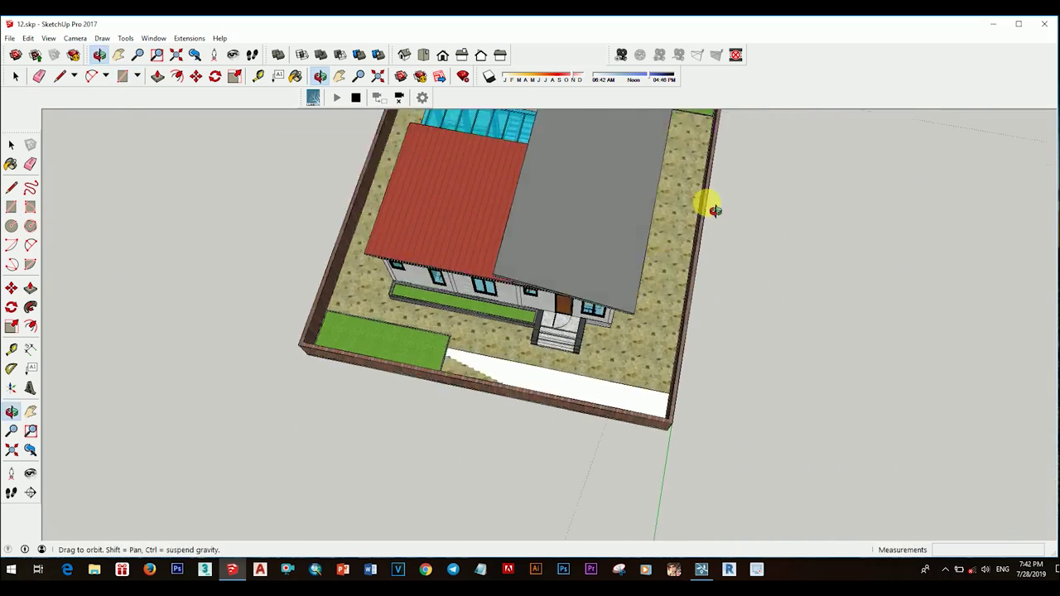
key("space")
key("f")
Draw a rectangle along the side strip from the right wall to the paving edge
key("r")
scroll(685, 207, "up", 3)
scroll(678, 160, "up", 3)
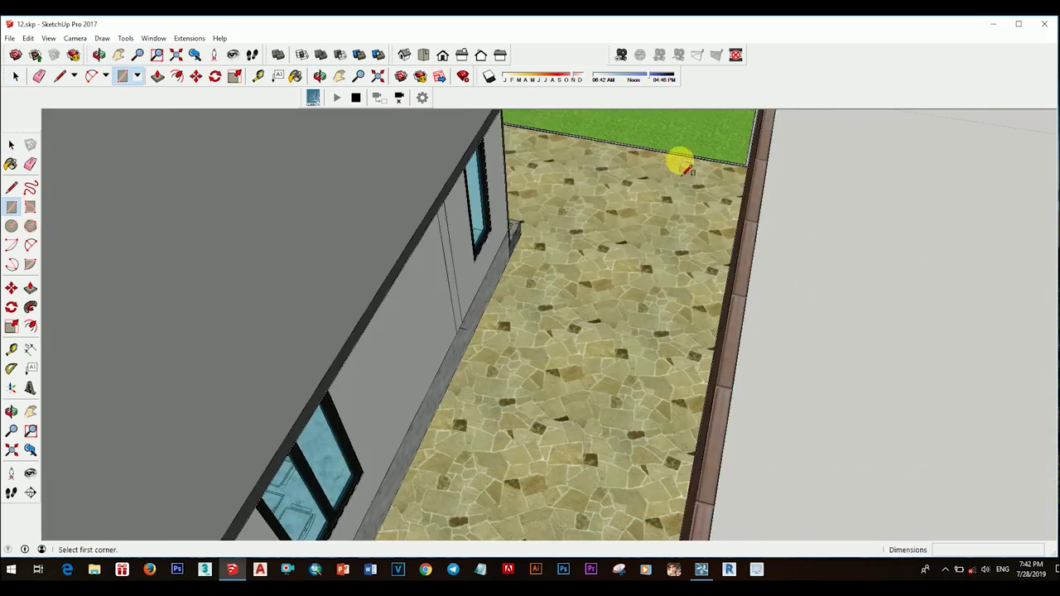
scroll(710, 171, "up", 2)
scroll(828, 190, "up", 2)
left_click(857, 192)
scroll(674, 232, "down", 5)
mouse_move(674, 231)
middle_mouse_down()
mouse_move(658, 298)
mouse_move(620, 366)
mouse_move(542, 222)
mouse_move(520, 414)
middle_mouse_up()
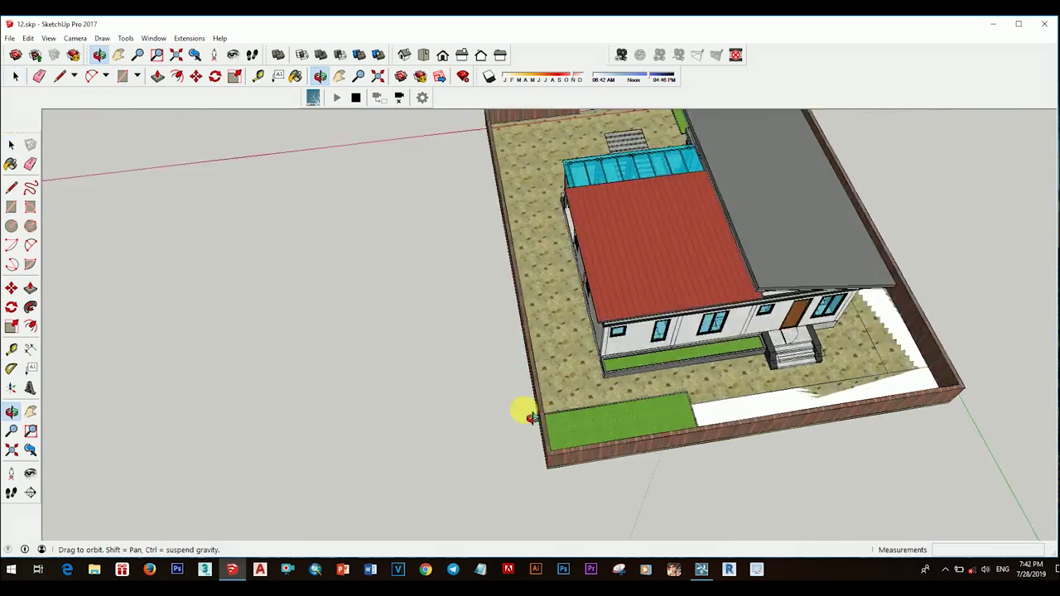
scroll(582, 412, "up", 4)
scroll(582, 411, "up", 3)
scroll(619, 355, "up", 2)
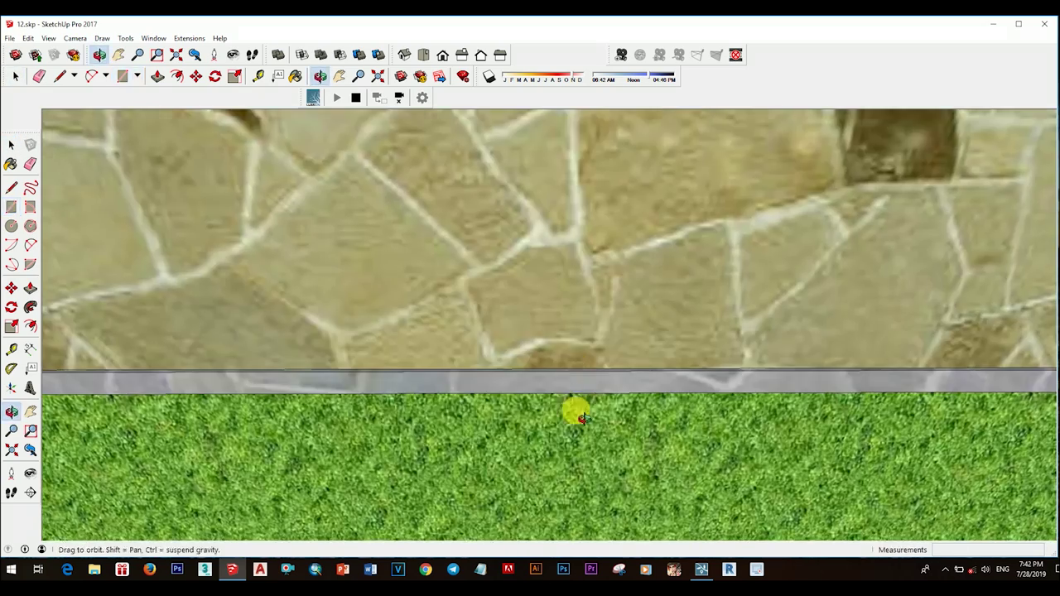
scroll(572, 362, "down", 2)
left_click(572, 305)
mouse_move(569, 273)
middle_mouse_down()
mouse_move(561, 319)
mouse_move(539, 241)
middle_mouse_up()
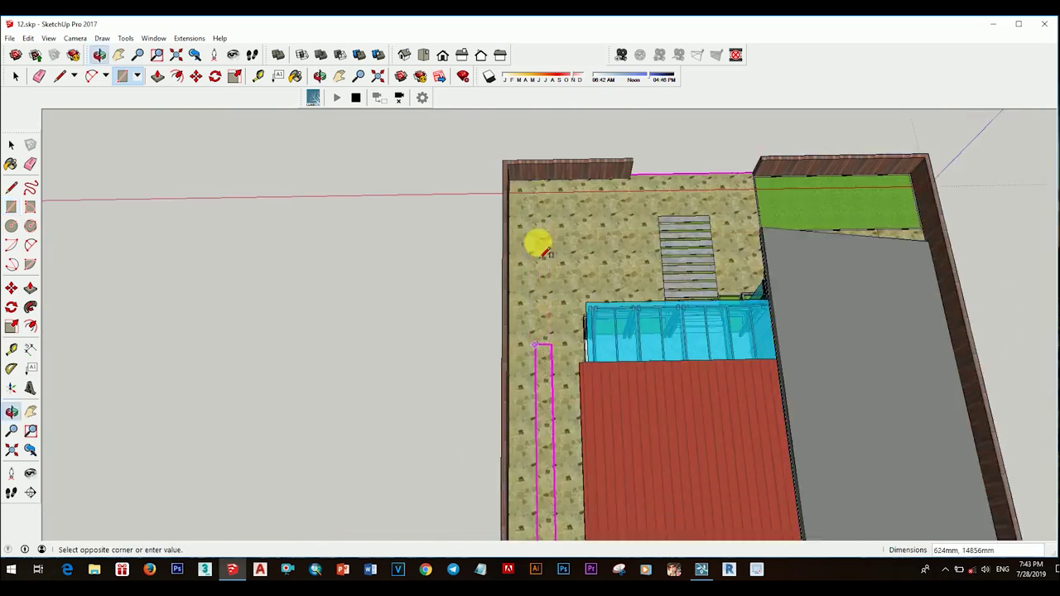
scroll(539, 241, "up", 3)
left_click(561, 184)
left_click(585, 216)
Erase the leftover stray edges along the side strip
key("space")
key("e")
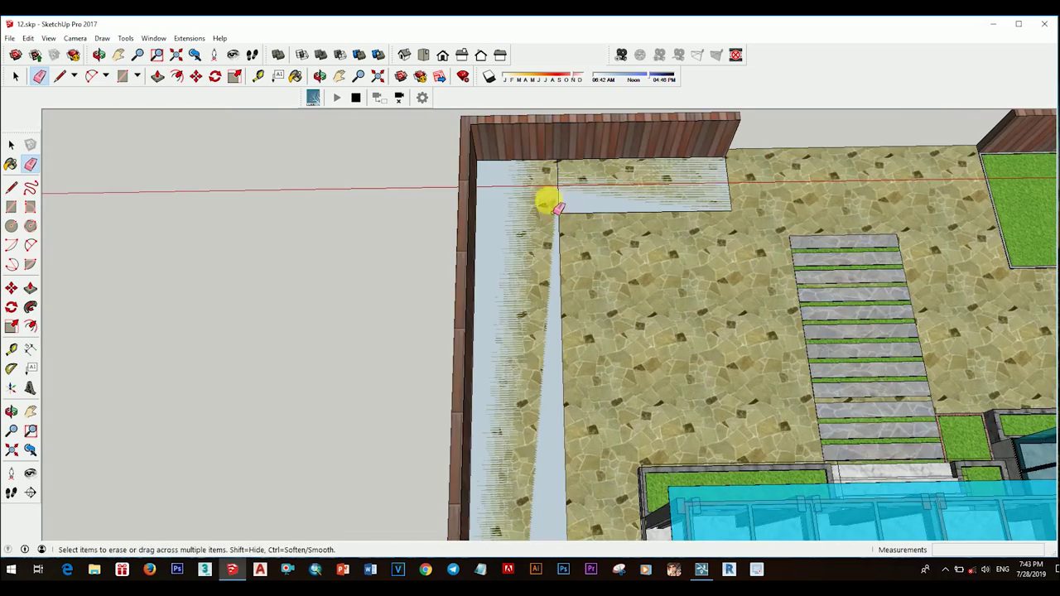
scroll(547, 201, "down", 5)
scroll(691, 400, "up", 2)
mouse_move(721, 301)
middle_mouse_down()
mouse_move(691, 400)
mouse_move(671, 332)
mouse_move(572, 307)
mouse_move(525, 265)
middle_mouse_up()
Push/Pull the new grass strip faces
key("space")
key("p")
left_click(681, 340)
key("space")
key("p")
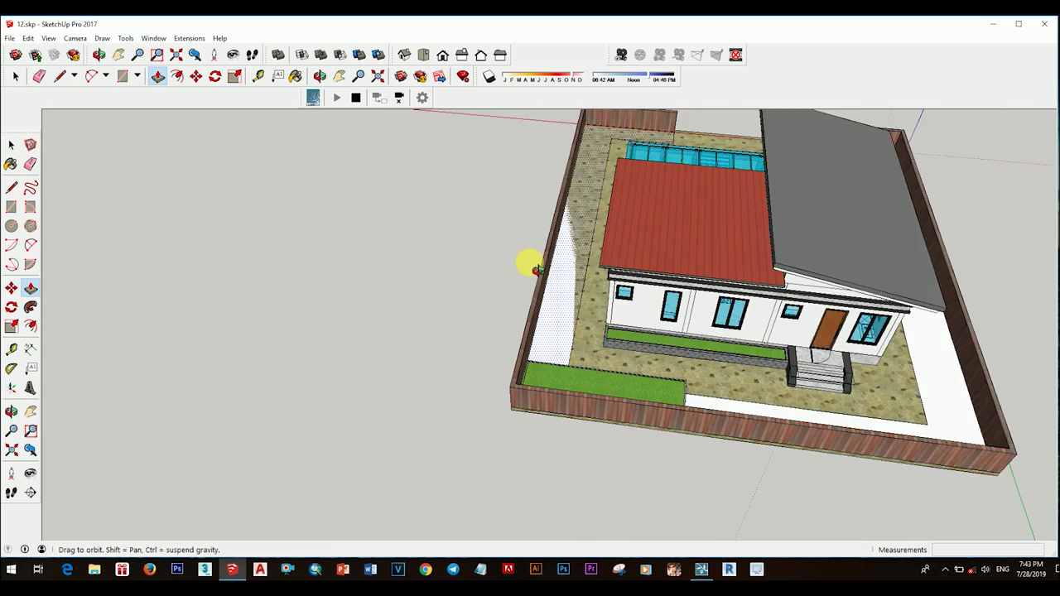
scroll(565, 321, "up", 2)
scroll(591, 349, "down", 4)
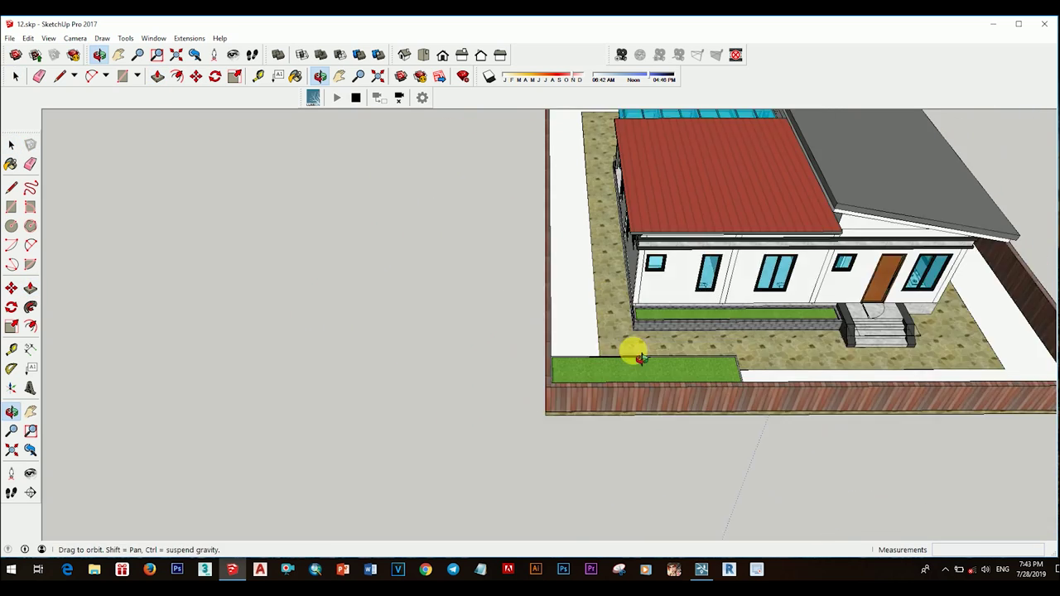
middle_click_drag(634, 350, 615, 402)
Paint the strips with the Grass Dark Green material
key("b")
middle_click_drag(560, 384, 612, 376)
scroll(613, 377, "down", 4)
mouse_move(492, 395)
middle_mouse_down()
mouse_move(504, 367)
mouse_move(497, 323)
middle_mouse_up()
scroll(561, 372, "up", 5)
key("space")
scroll(516, 382, "down", 2)
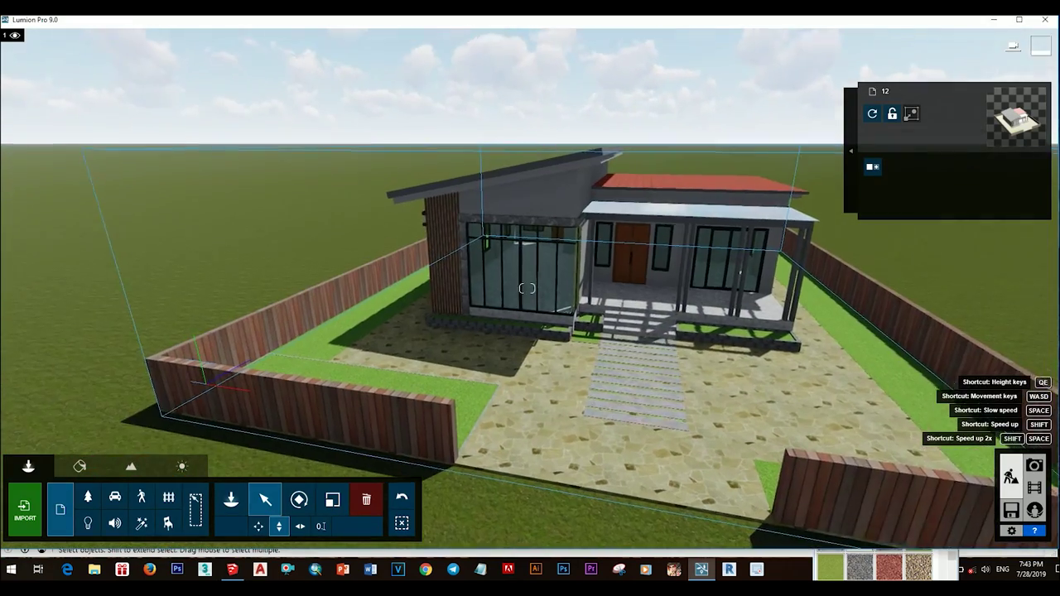
Place a test tree from the Nature library on the grass beside the house
right_click_drag(674, 361, 670, 359)
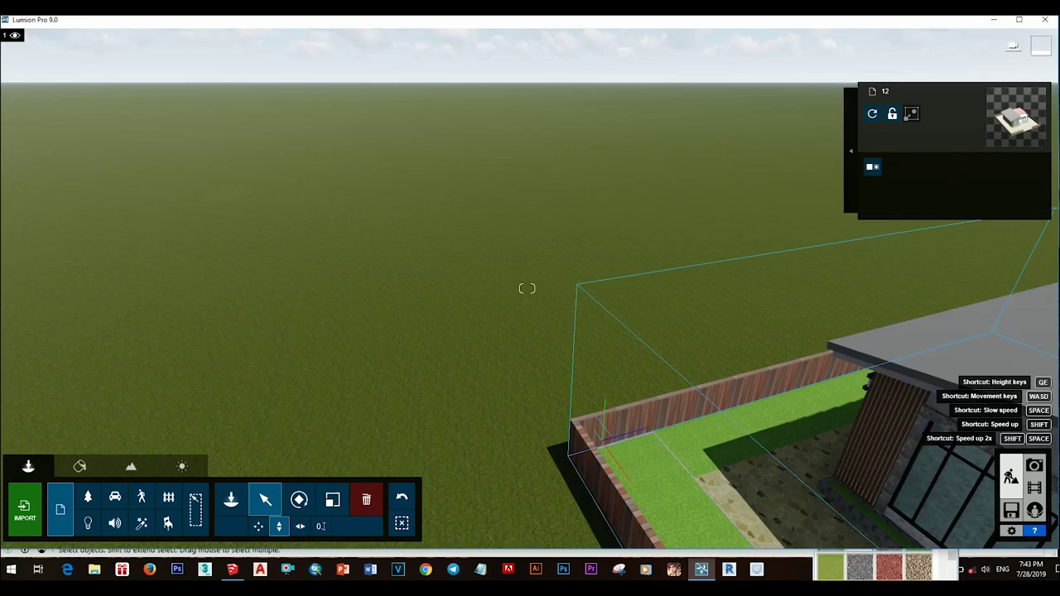
left_click(670, 359)
left_click(89, 498)
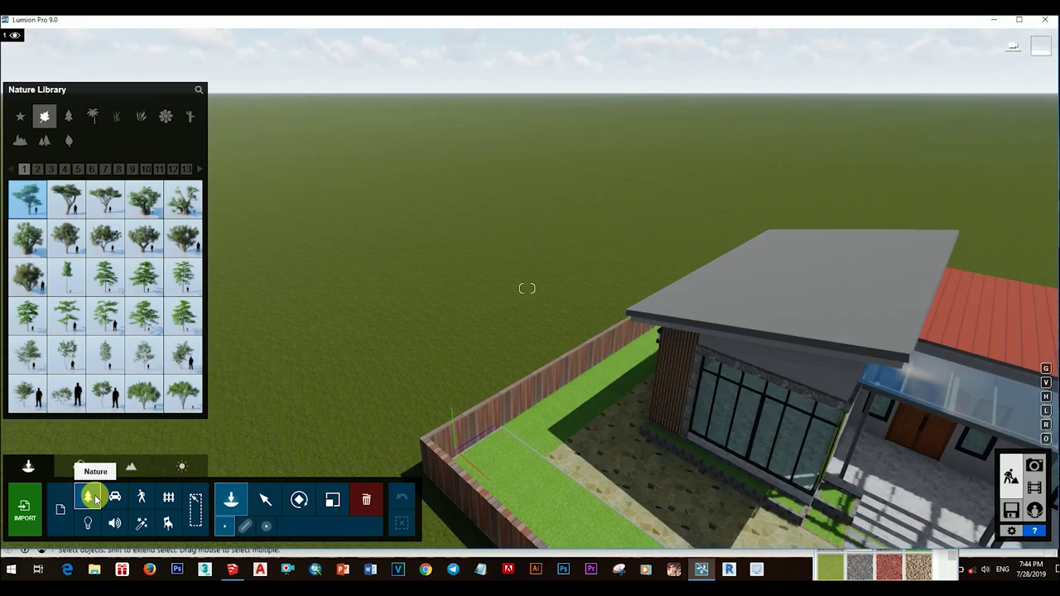
left_click(440, 342)
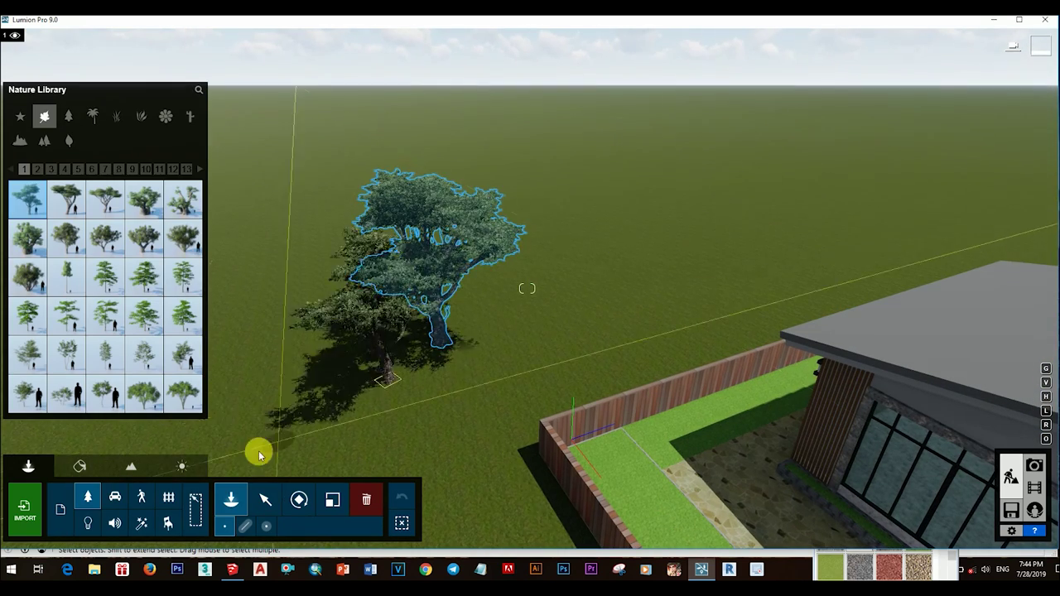
Delete the test tree and set the first point of a mass-placed tree line
left_click(366, 499)
left_click(439, 343)
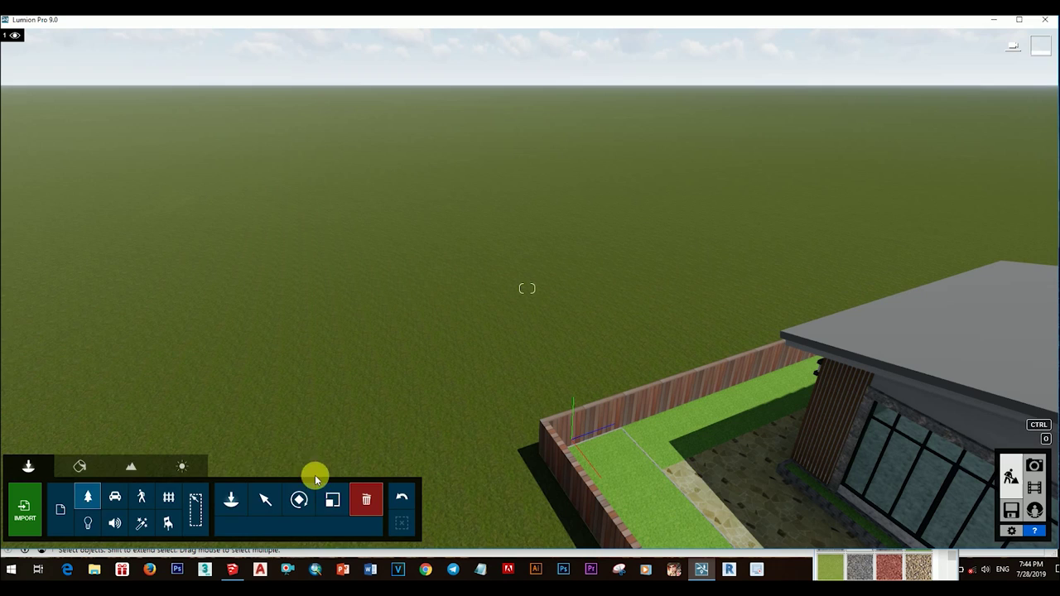
left_click(330, 501)
left_click(464, 362)
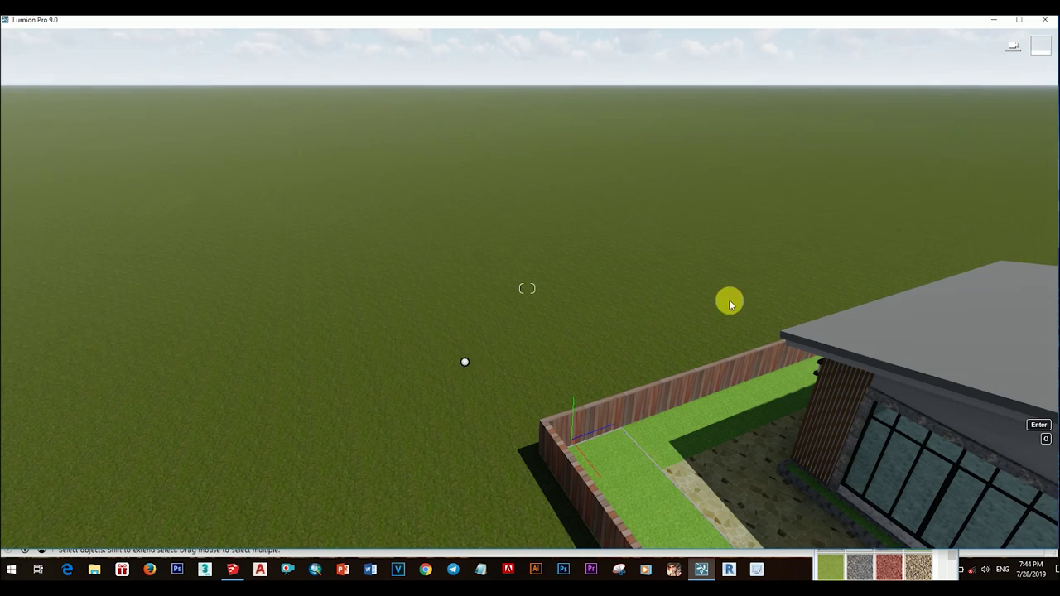
Extend the tree line with corner points all around the plot
key("w")
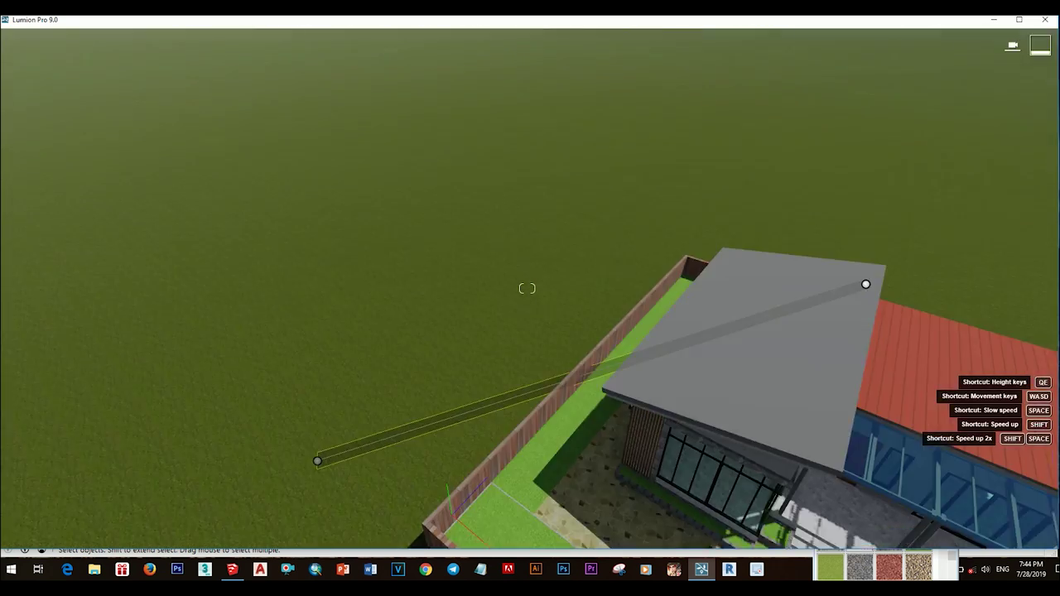
left_click(682, 307)
right_click_drag(681, 300, 862, 312)
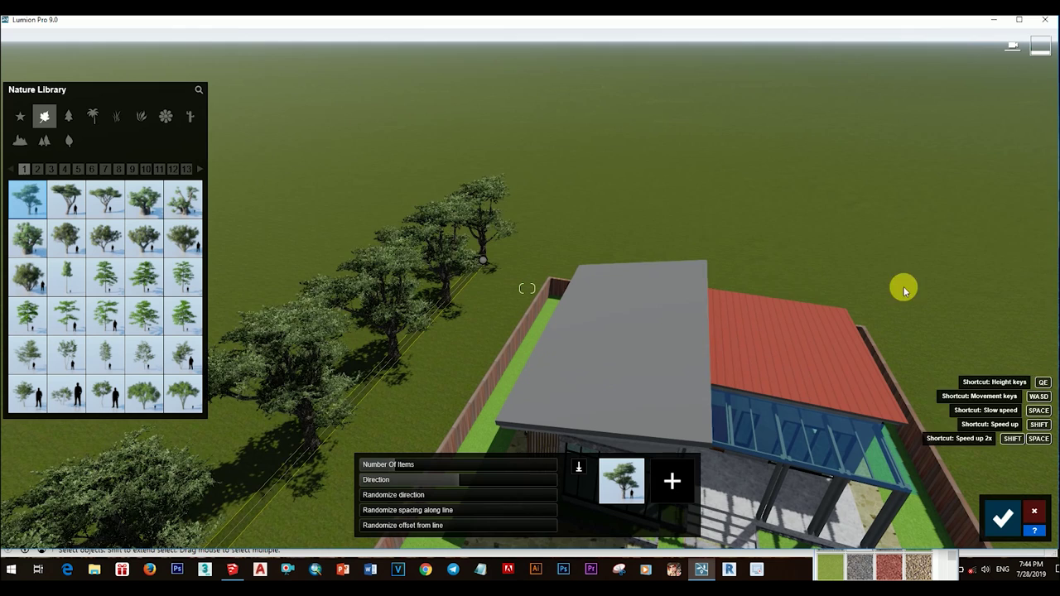
left_click(889, 311)
scroll(800, 303, "down", 5)
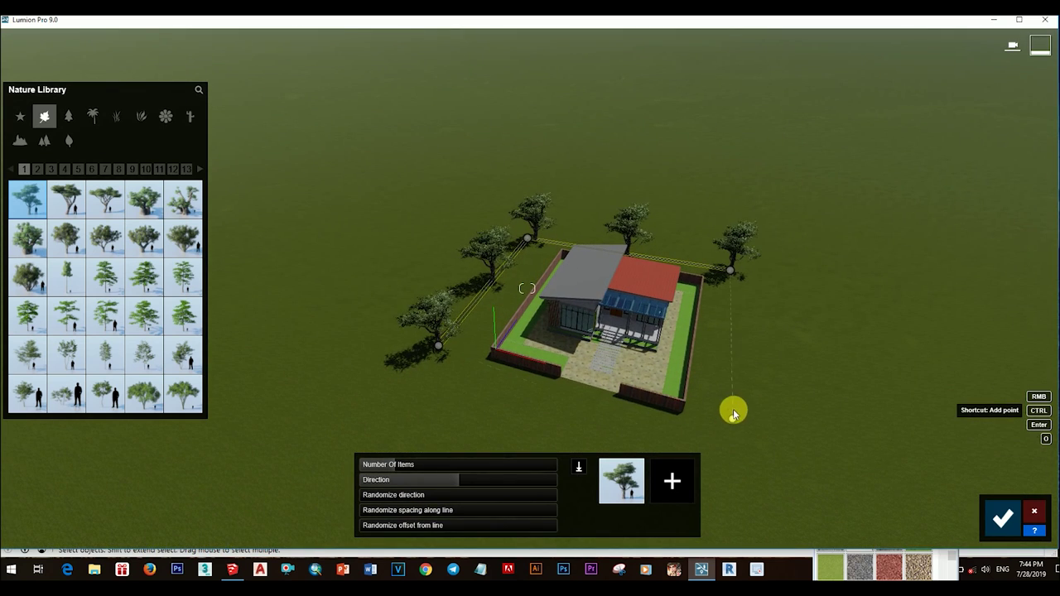
left_click(736, 408)
scroll(712, 422, "down", 2)
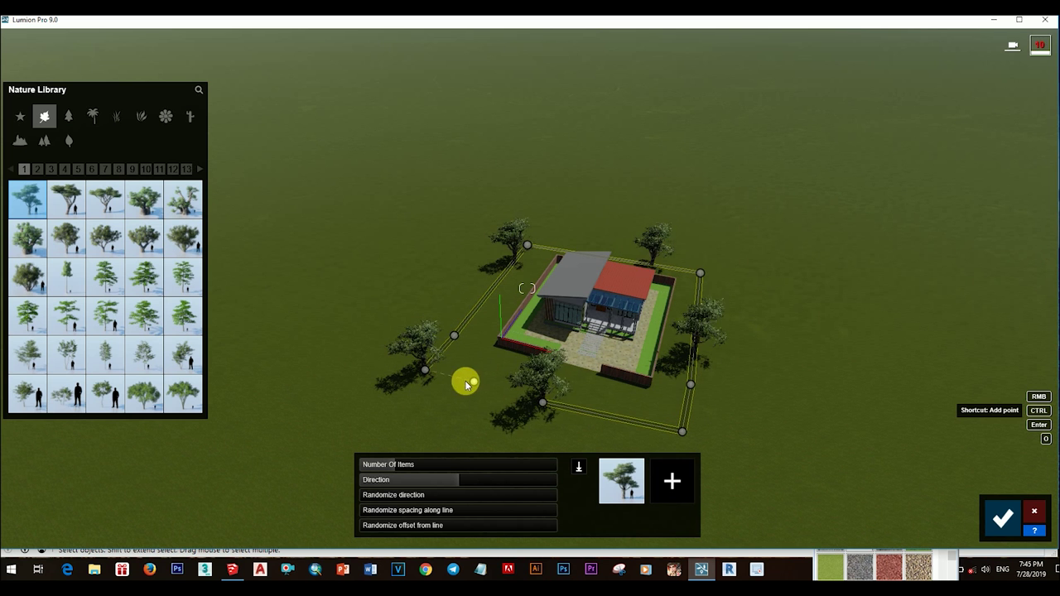
left_click(492, 390, "ctrl")
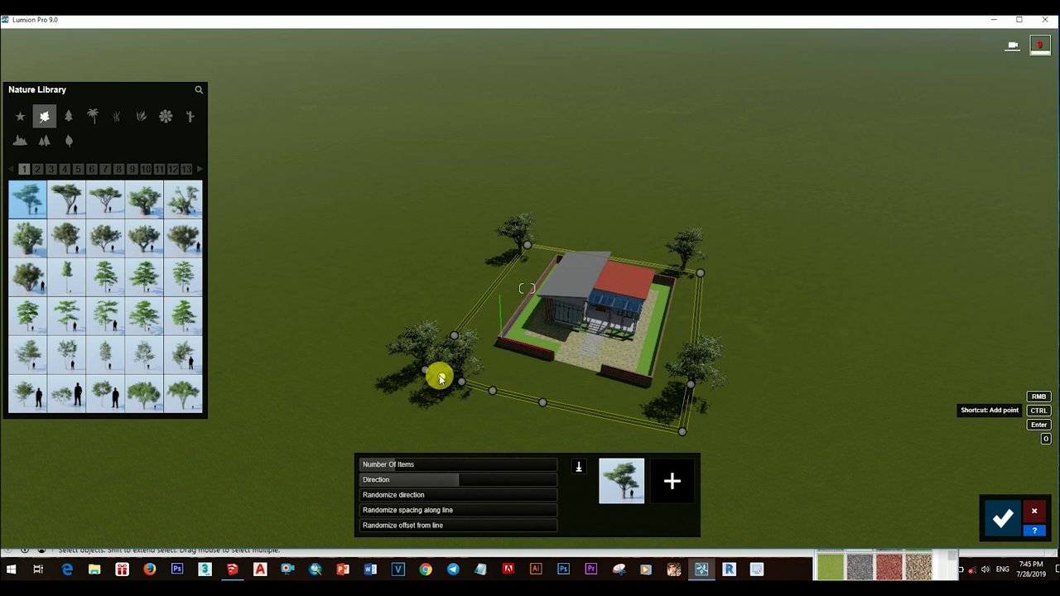
Add more tree species to the line, five in total, and raise Number Of Items to 56
left_click(461, 464)
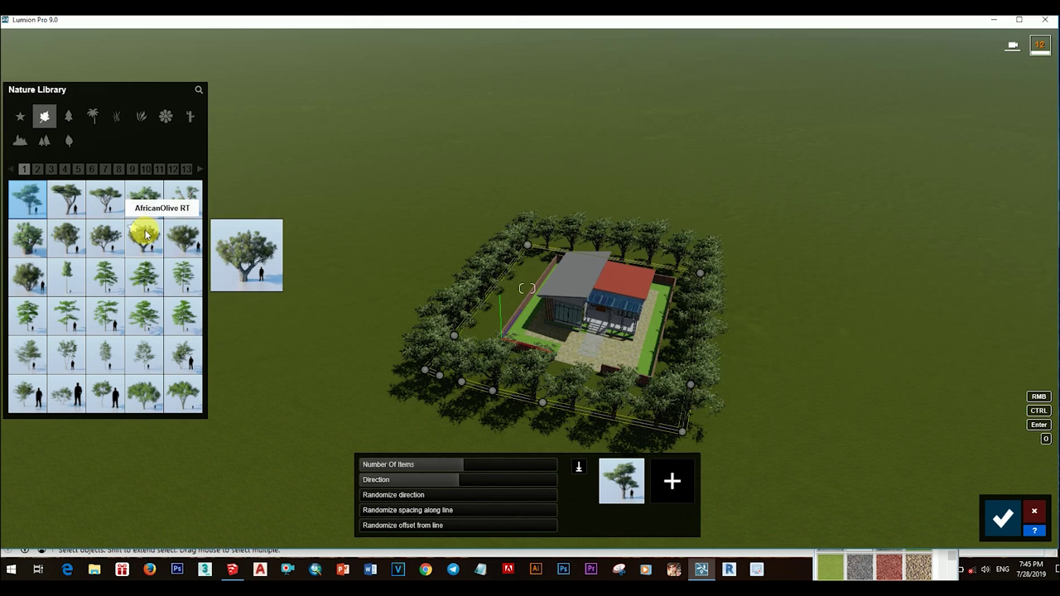
left_click(677, 480)
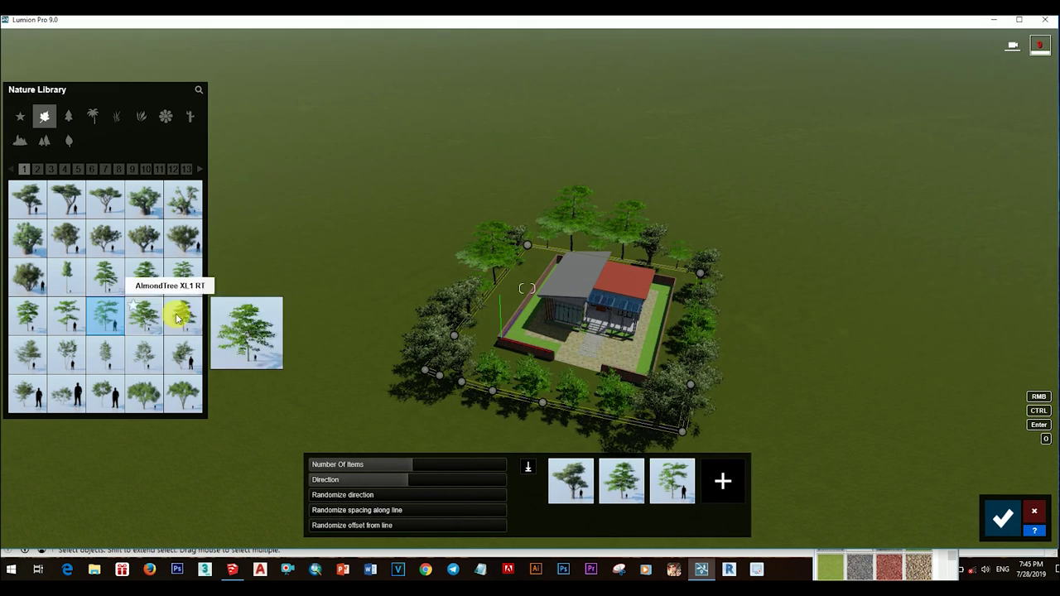
left_click(727, 480)
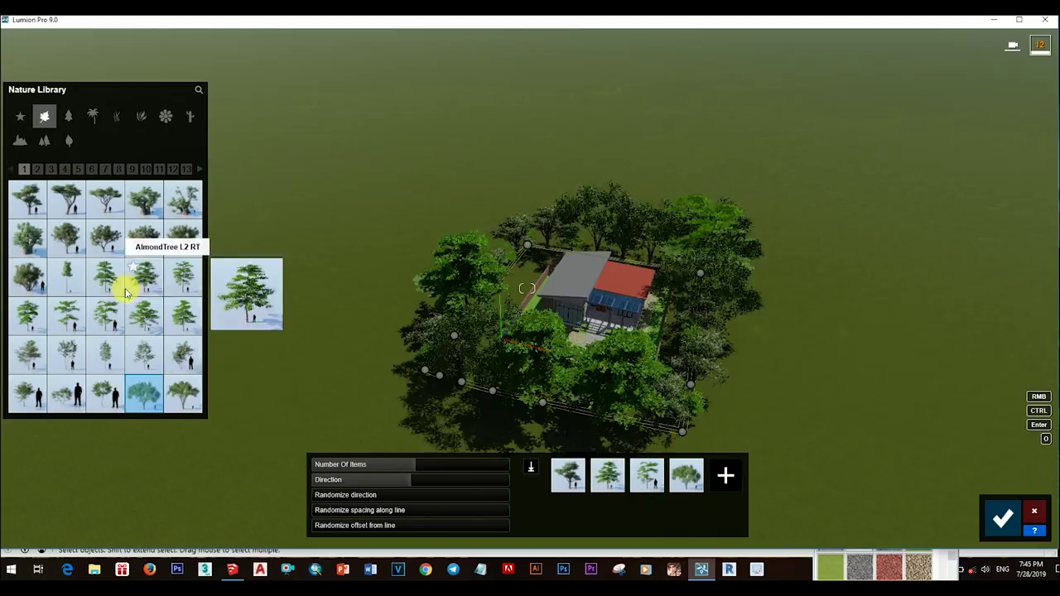
left_click(722, 476)
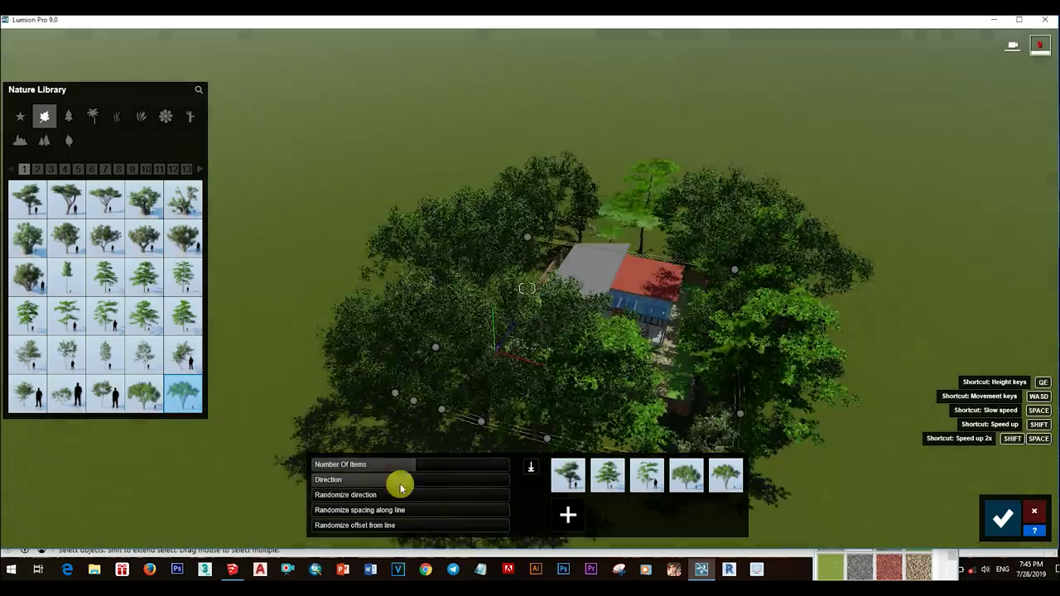
left_click_drag(422, 464, 434, 466, "shift")
Fly the camera down to face the house front along the fence
mouse_move(665, 336)
right_mouse_down()
mouse_move(700, 347)
mouse_move(615, 298)
mouse_move(629, 265)
right_mouse_up()
key("w")
key("w")
key("e")
right_click_drag(530, 298, 580, 290)
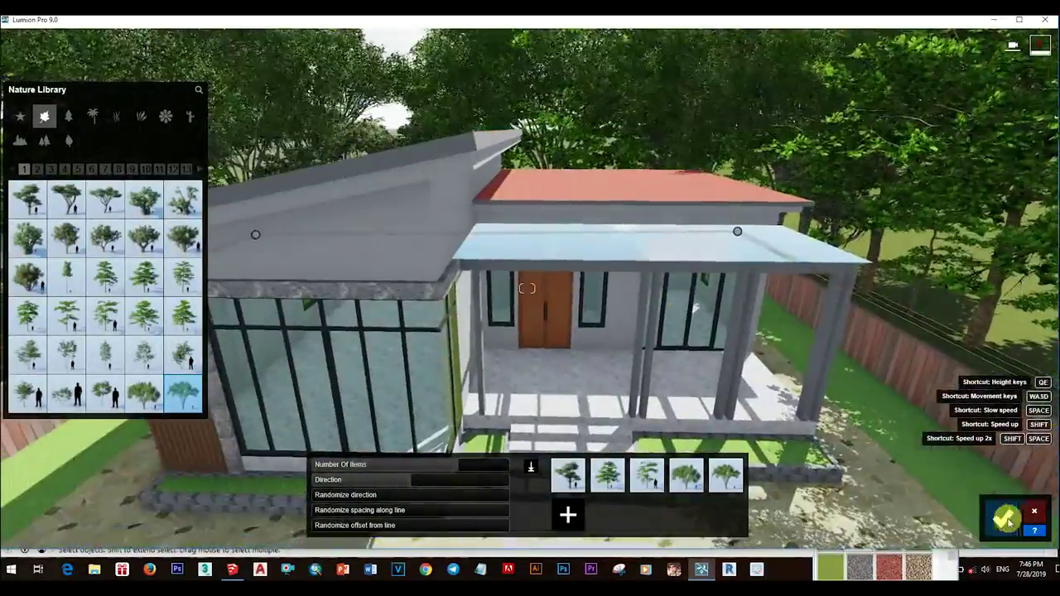
Confirm the tree line and raise the view above the house roof
left_click(1005, 518)
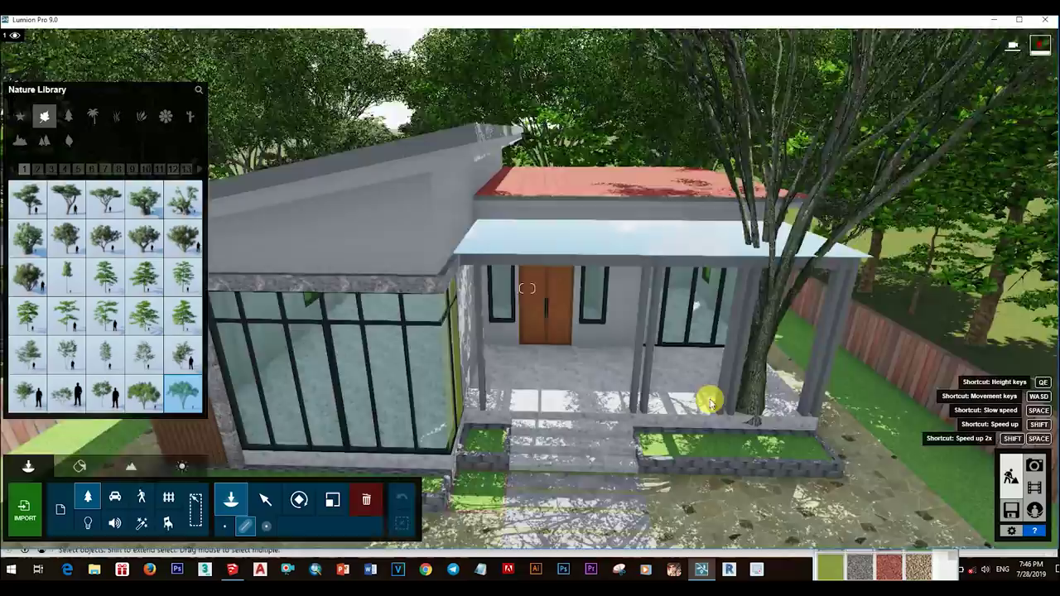
key("s")
right_click_drag(523, 289, 527, 288)
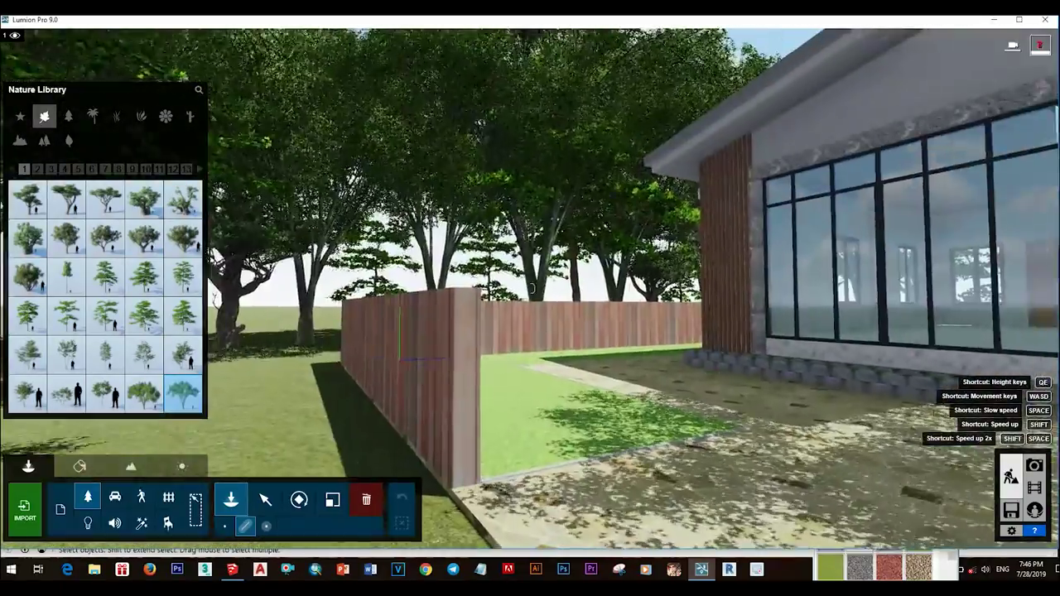
key("w")
key("q")
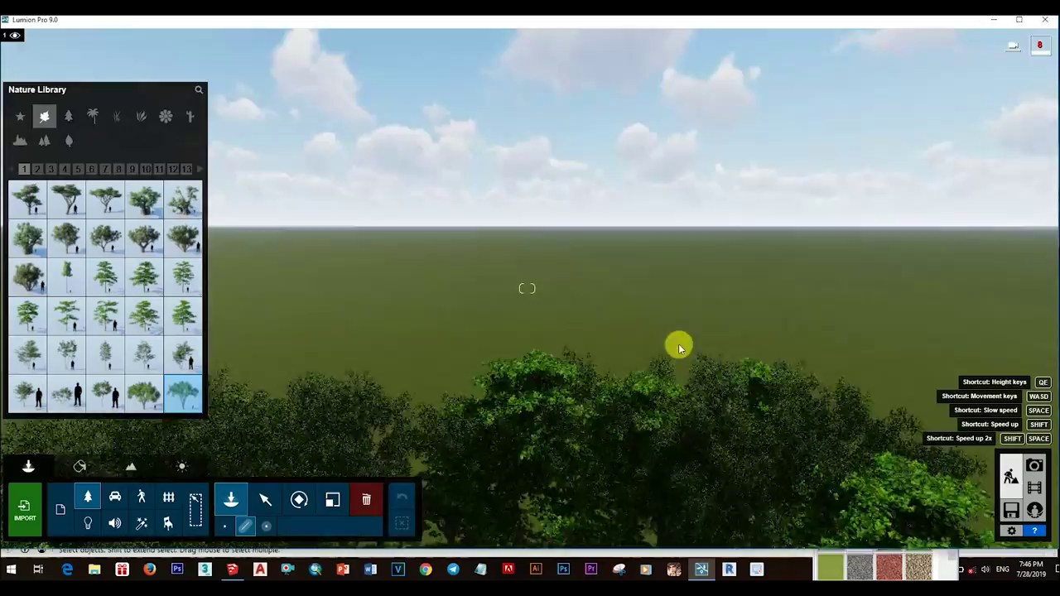
right_click_drag(678, 343, 271, 179)
Place a second ring of trees around the yard and confirm it
left_click(271, 179)
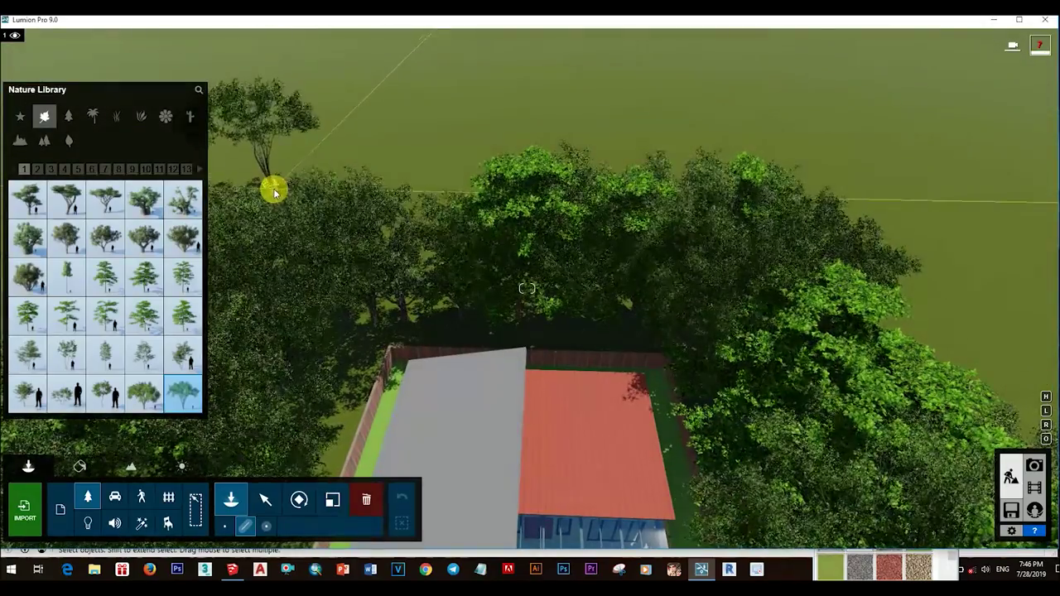
left_click(842, 189)
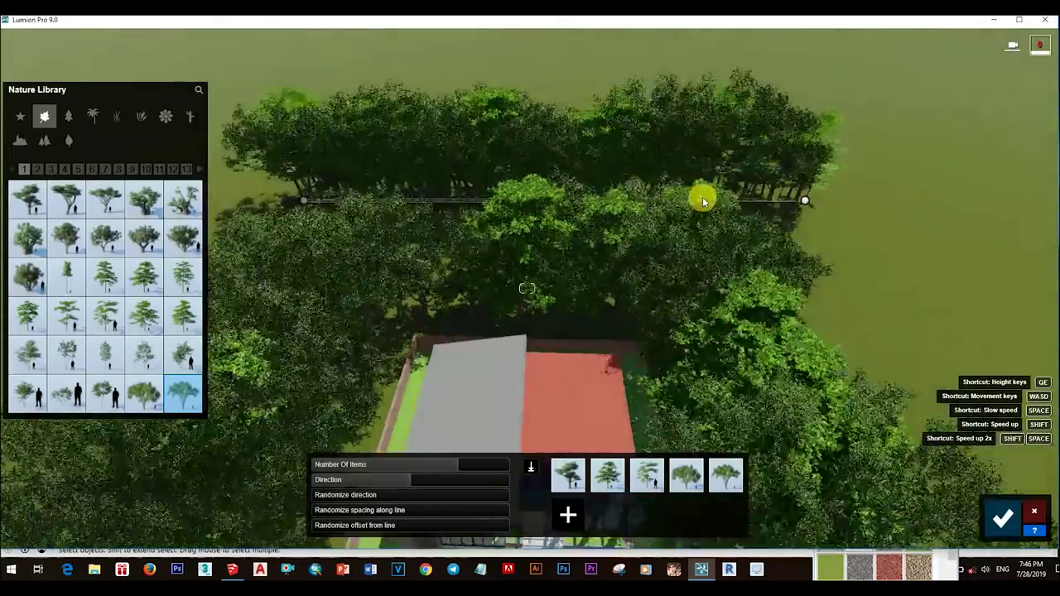
scroll(703, 196, "down", 5)
scroll(651, 421, "down", 2)
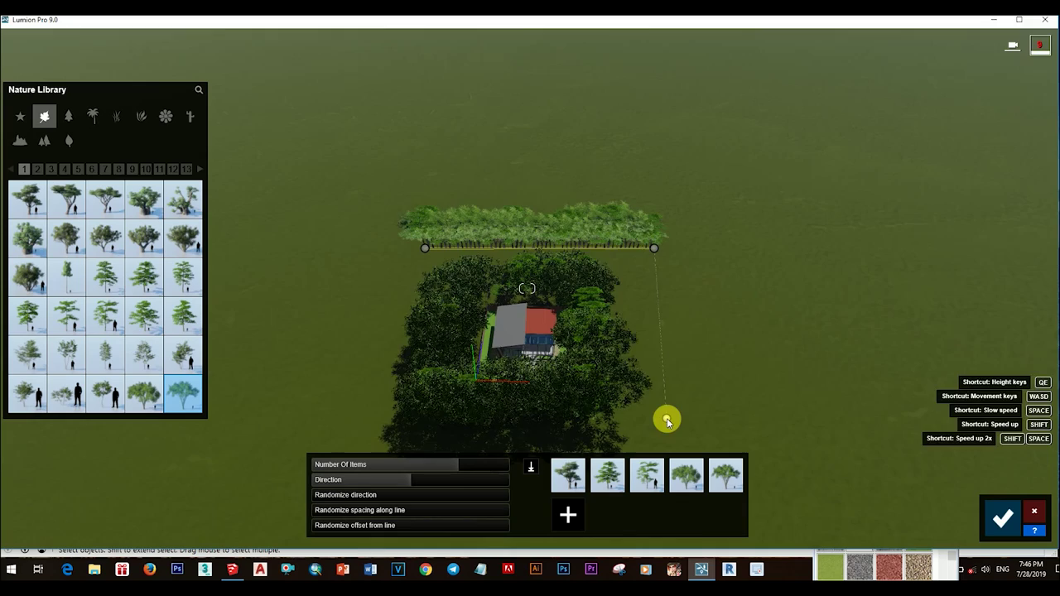
left_click(666, 421)
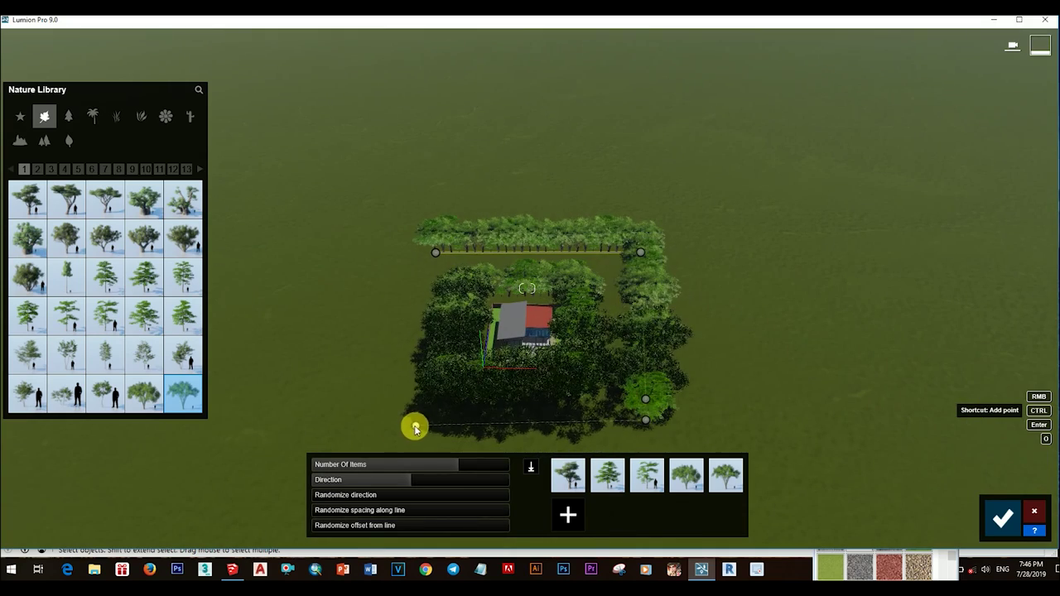
left_click(415, 427)
left_click(414, 309)
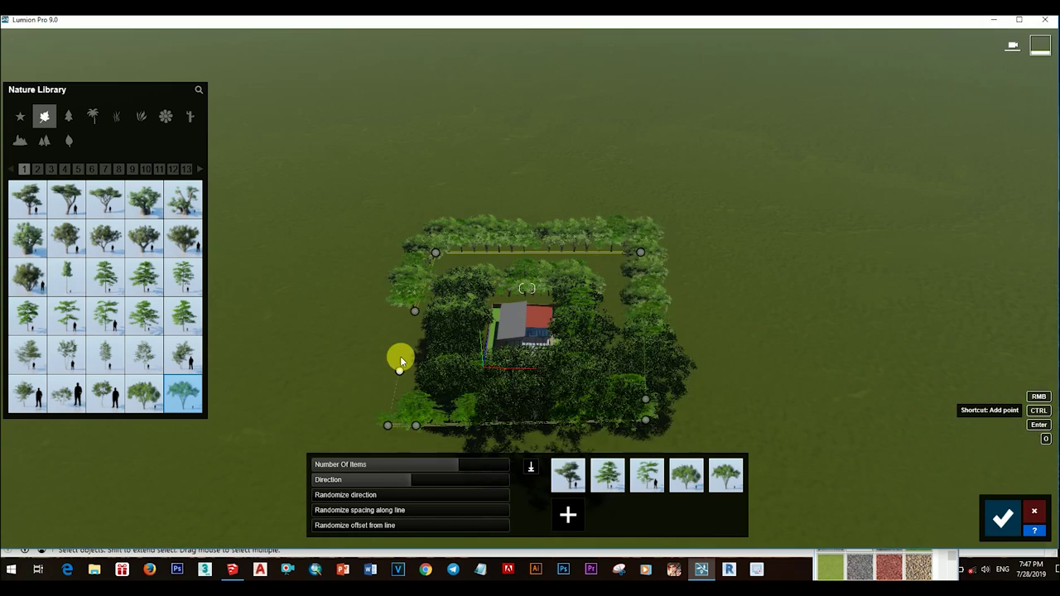
left_click(400, 360)
left_click(1002, 518)
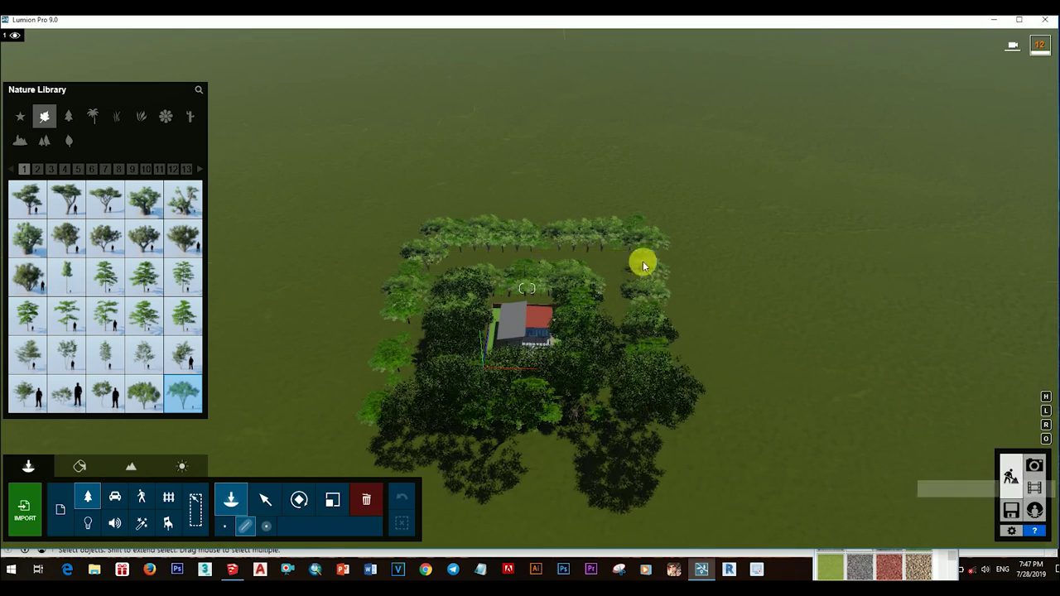
key("Return")
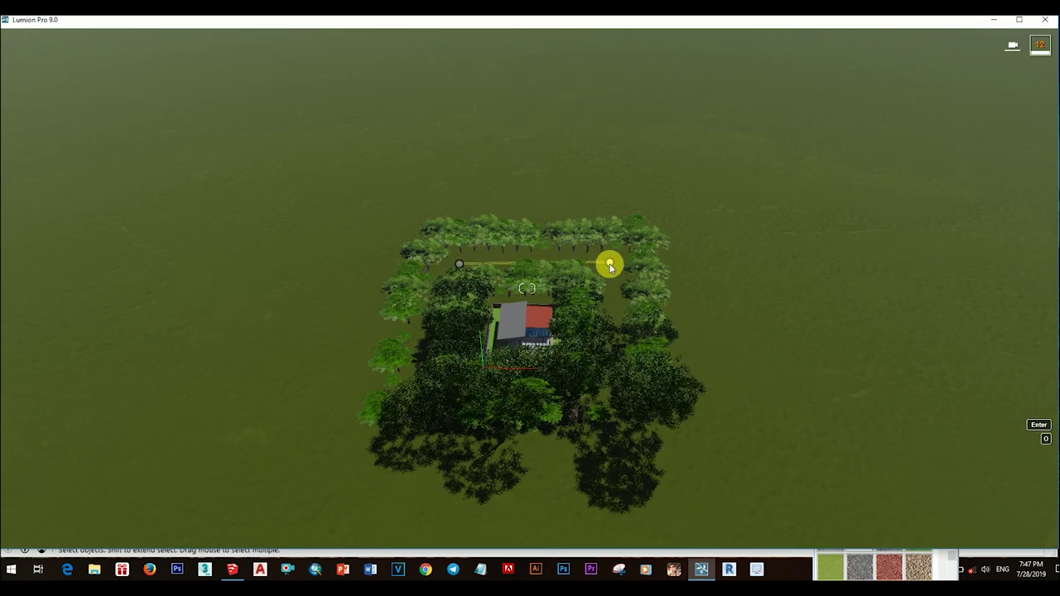
Place a short inner row of trees along the back and commit it
left_click(608, 267)
left_click(615, 310)
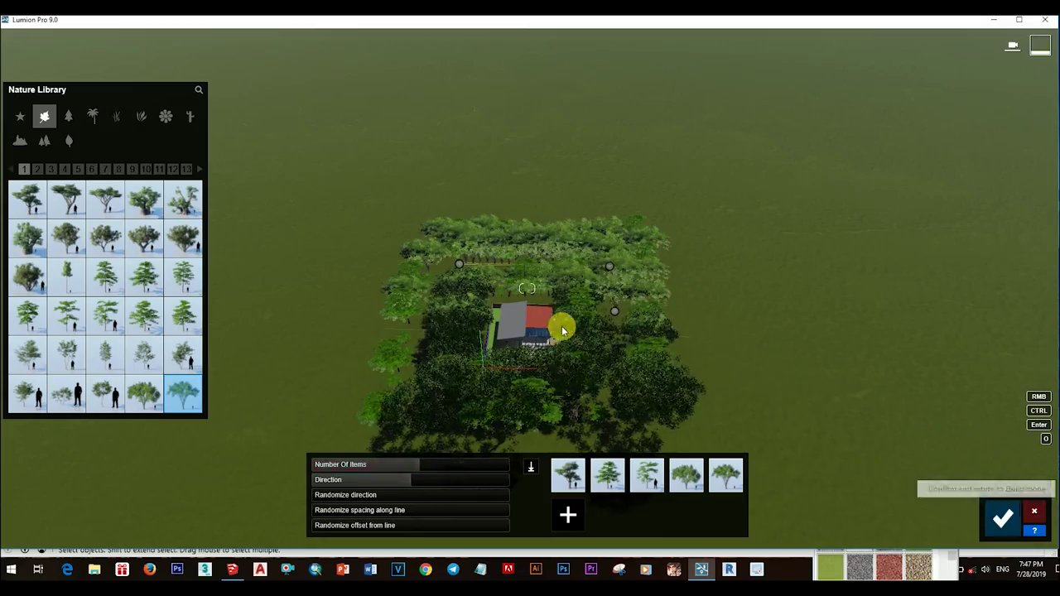
key("Return")
scroll(542, 335, "up", 10)
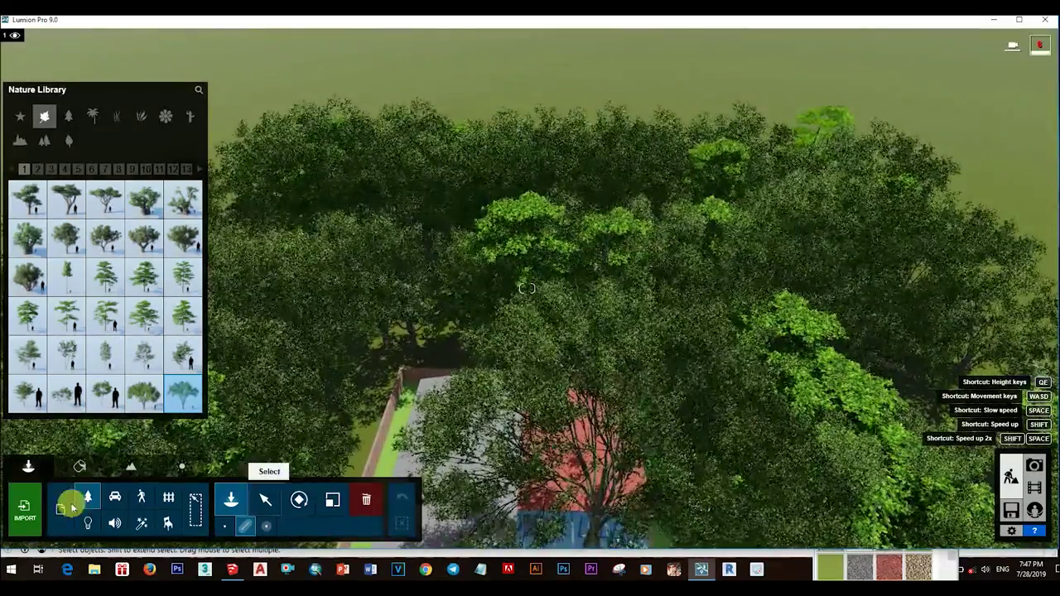
left_click(79, 466)
right_click_drag(581, 480, 582, 480)
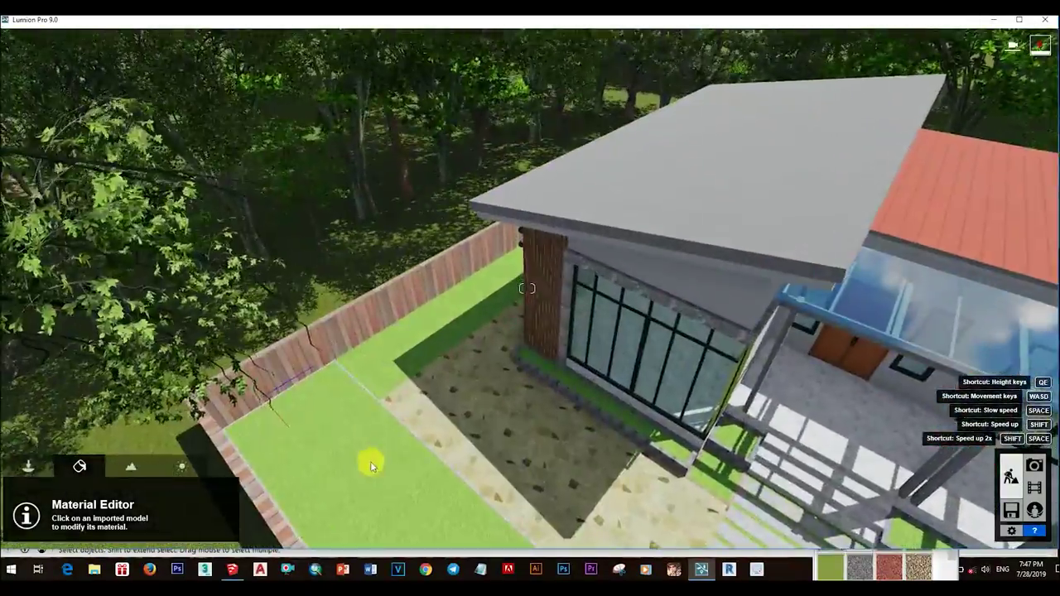
Give the side lawn Landscape 05 B grass with Colorization 0.1 and accept it
right_click_drag(582, 480, 370, 469)
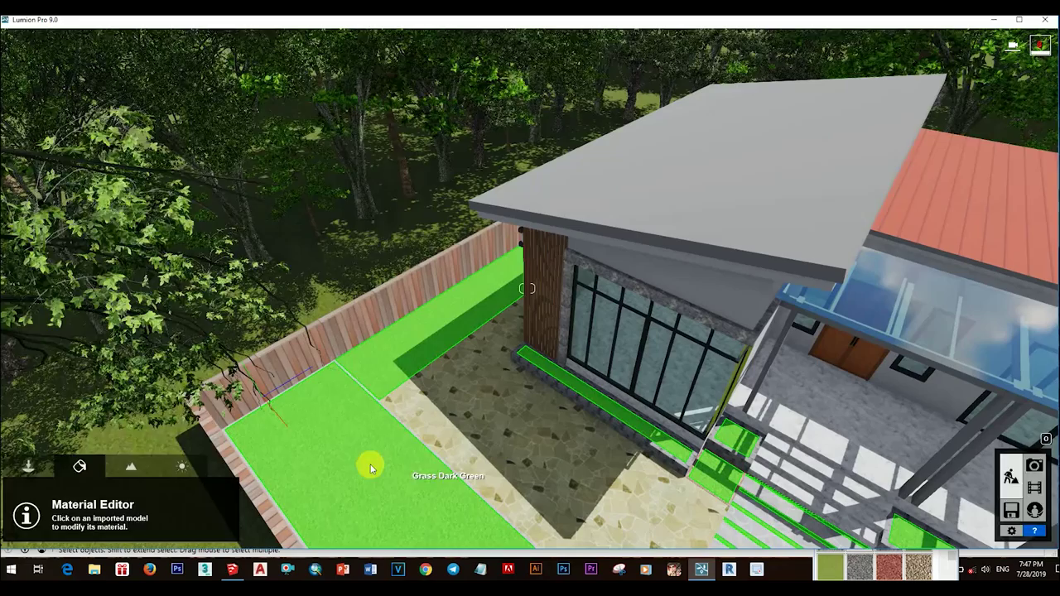
left_click(370, 470)
left_click(32, 164)
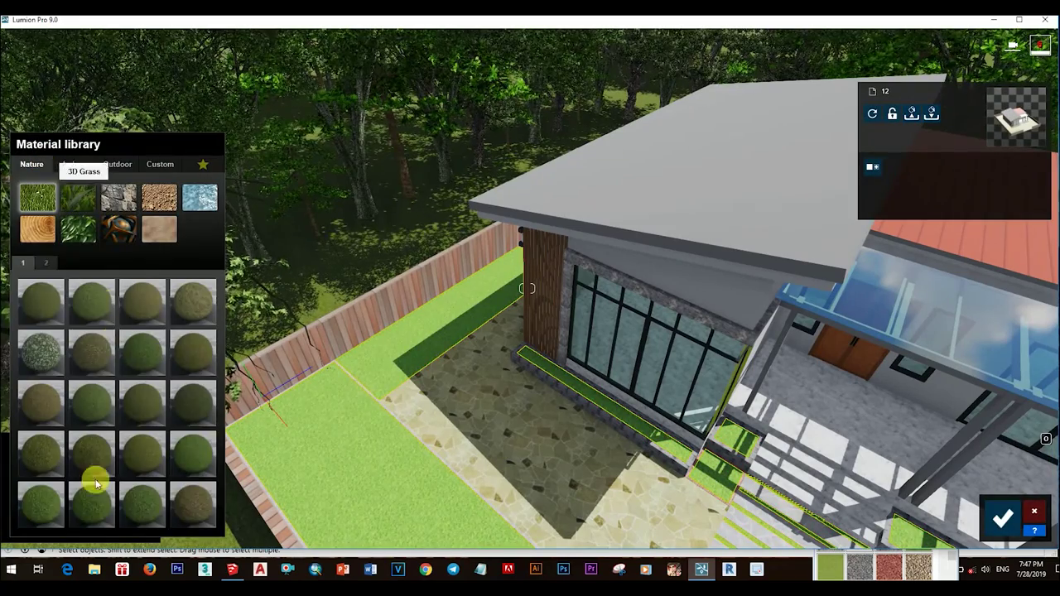
left_click(50, 262)
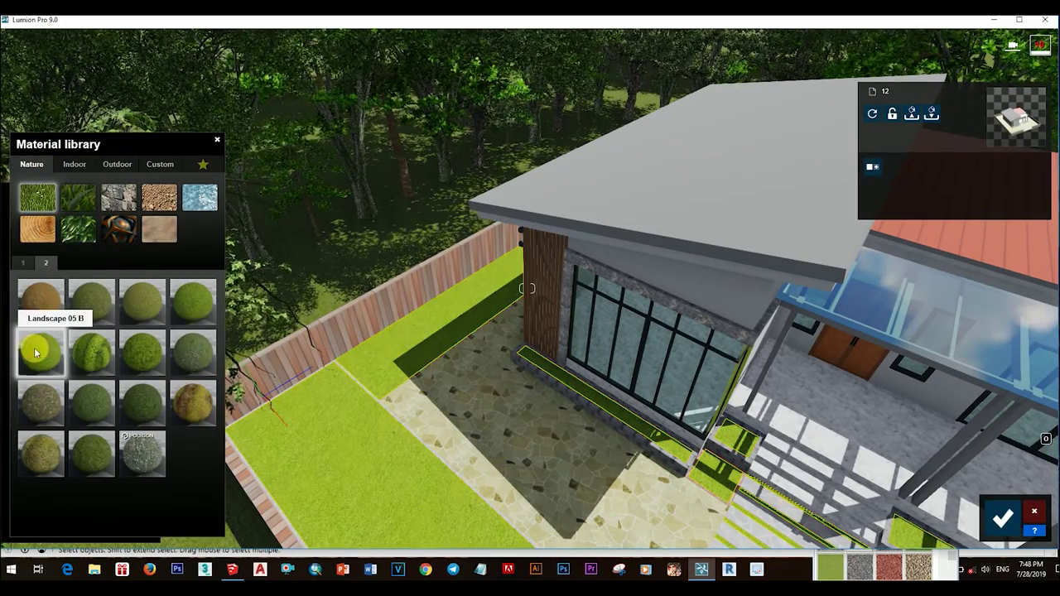
left_click(40, 358)
left_click(23, 343)
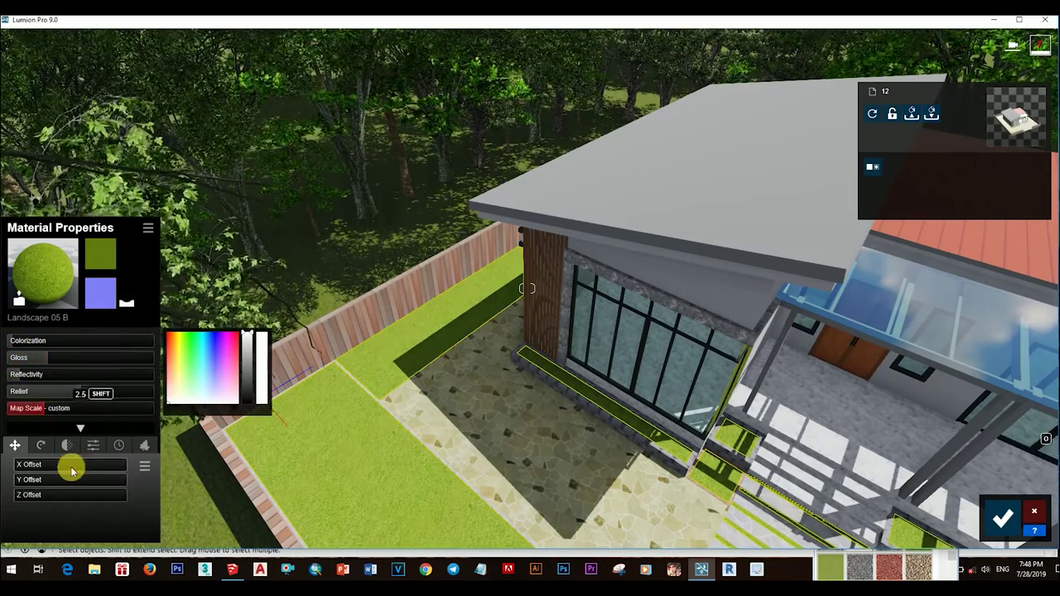
left_click(1001, 520)
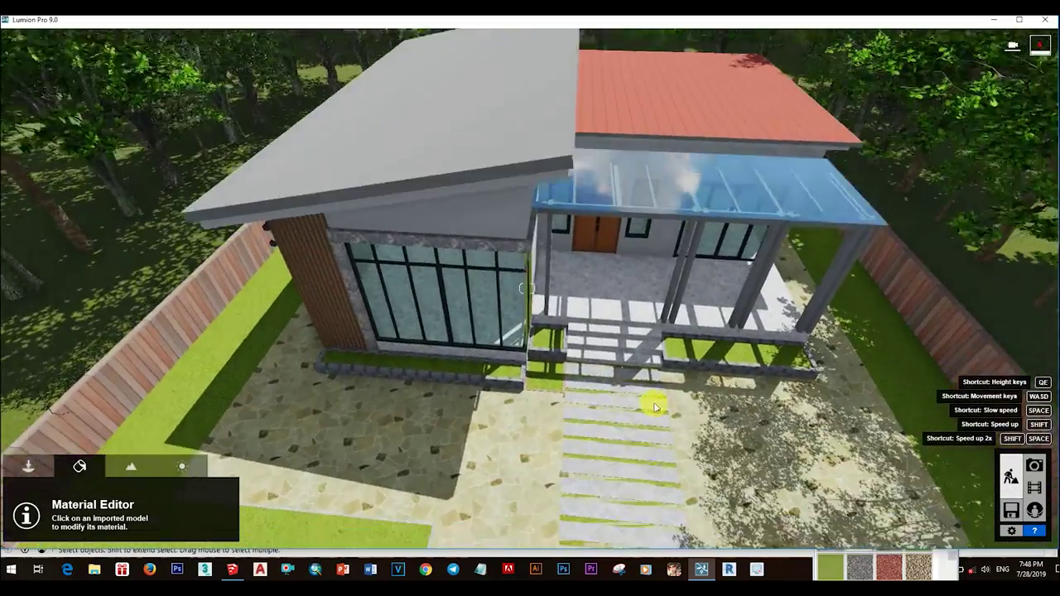
right_click_drag(654, 405, 561, 375)
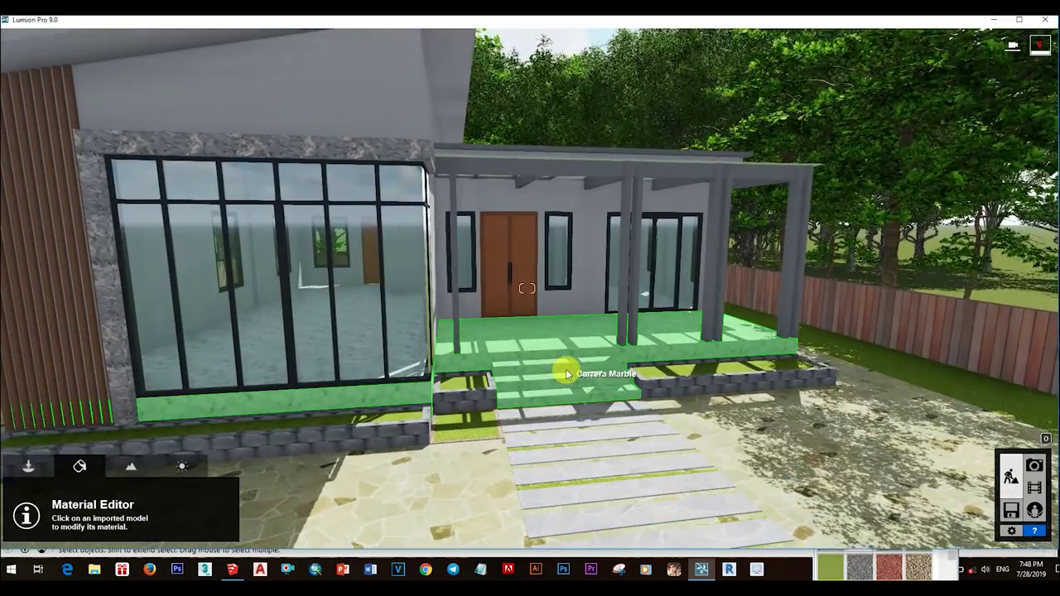
Give the porch floor Polii Concrete Polished 002 2K with gloss 0.3 and save it
left_click(565, 368)
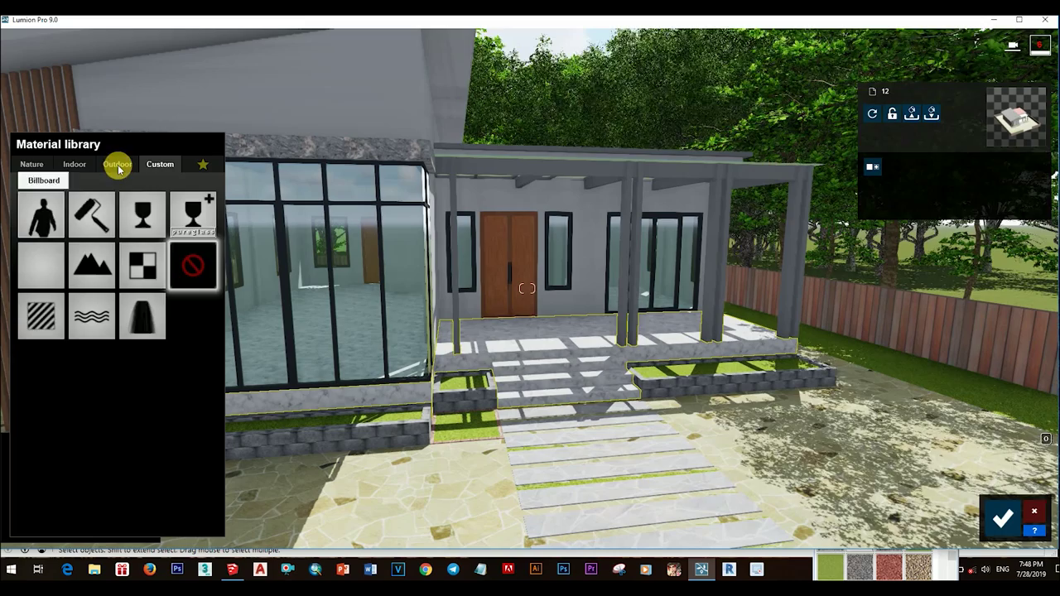
left_click(116, 164)
left_click(117, 236)
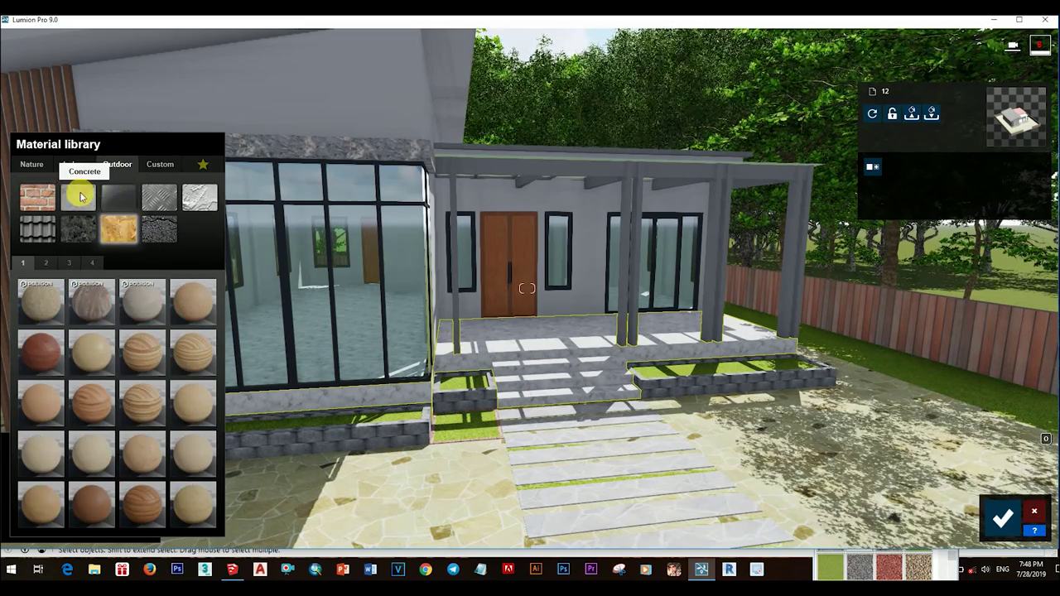
left_click(92, 263)
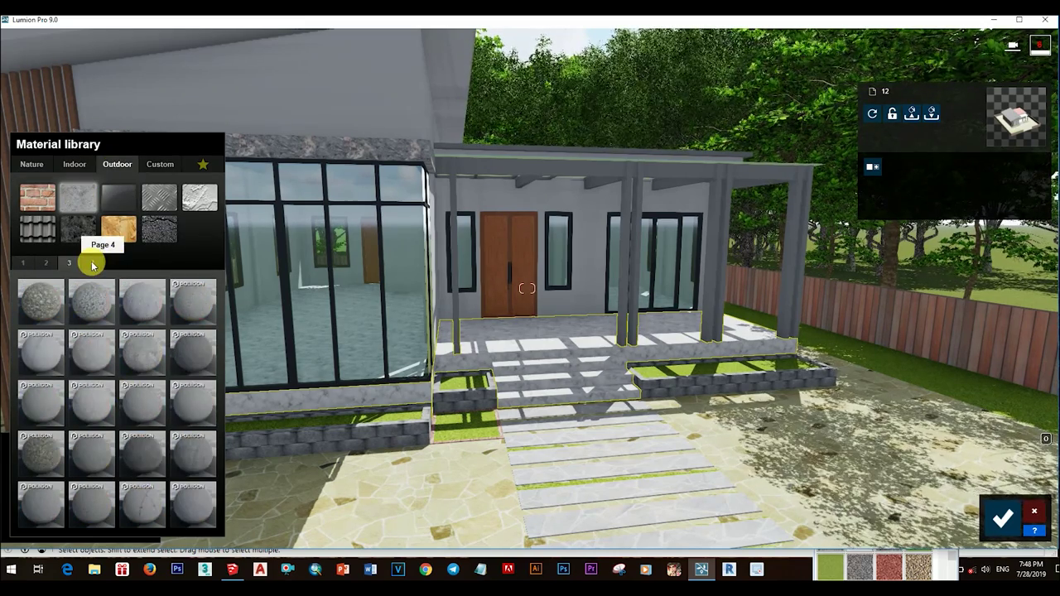
left_click(92, 263)
left_click(96, 306)
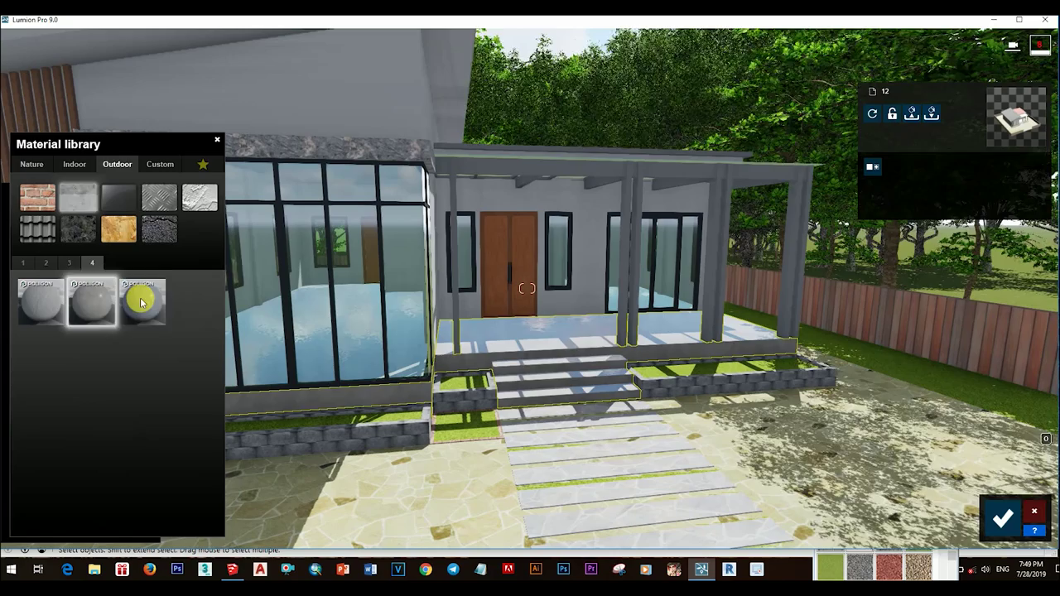
left_click(141, 305)
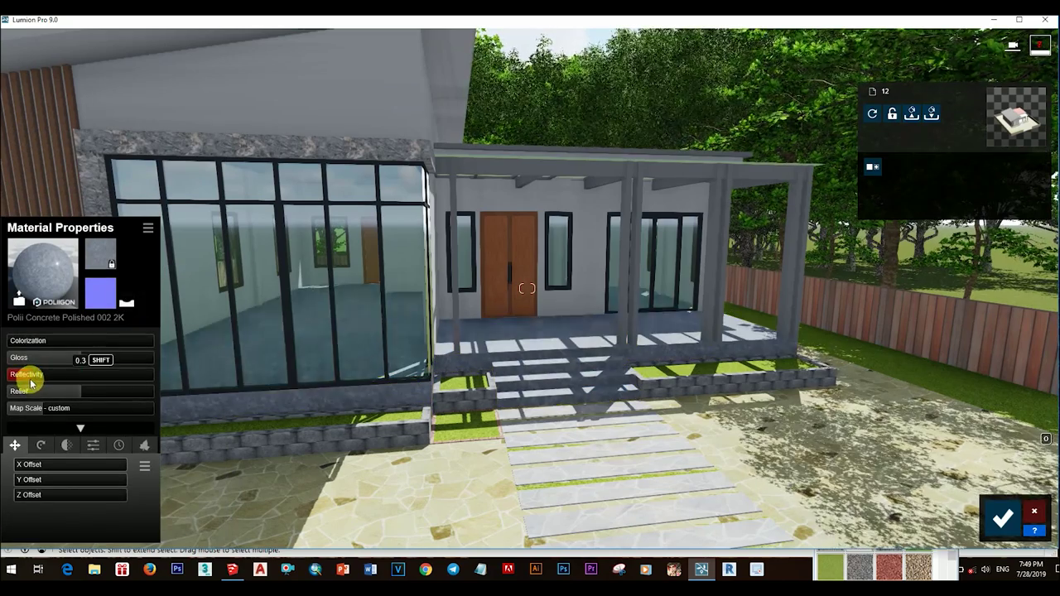
left_click_drag(58, 357, 47, 362)
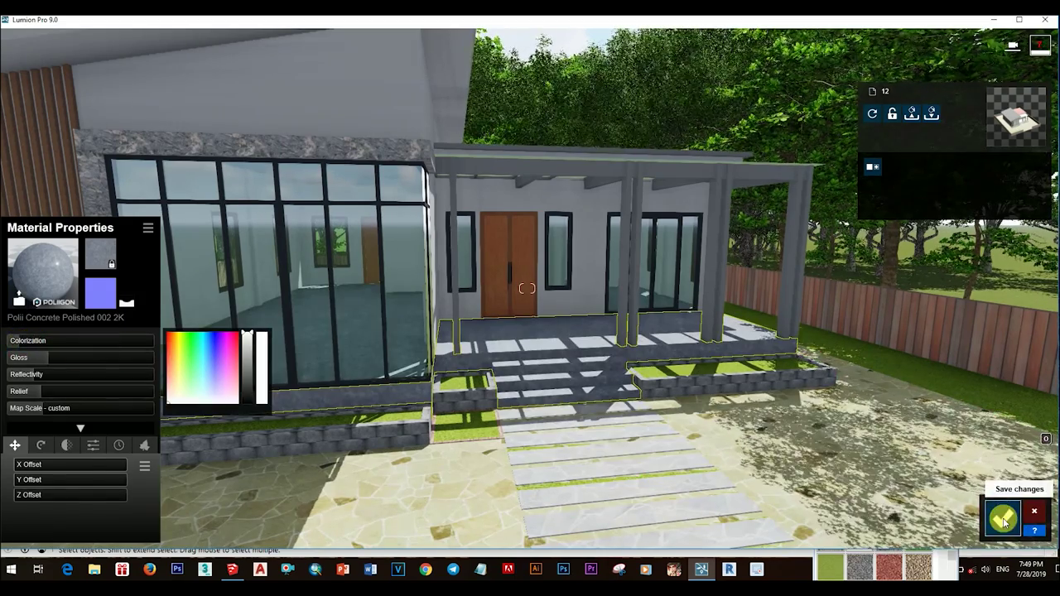
left_click(1004, 519)
left_click(579, 450)
left_click(125, 167)
Apply speckled Concrete Aimm 007 DDDS 1024 to the path slabs with Colorization 1.0
left_click(74, 202)
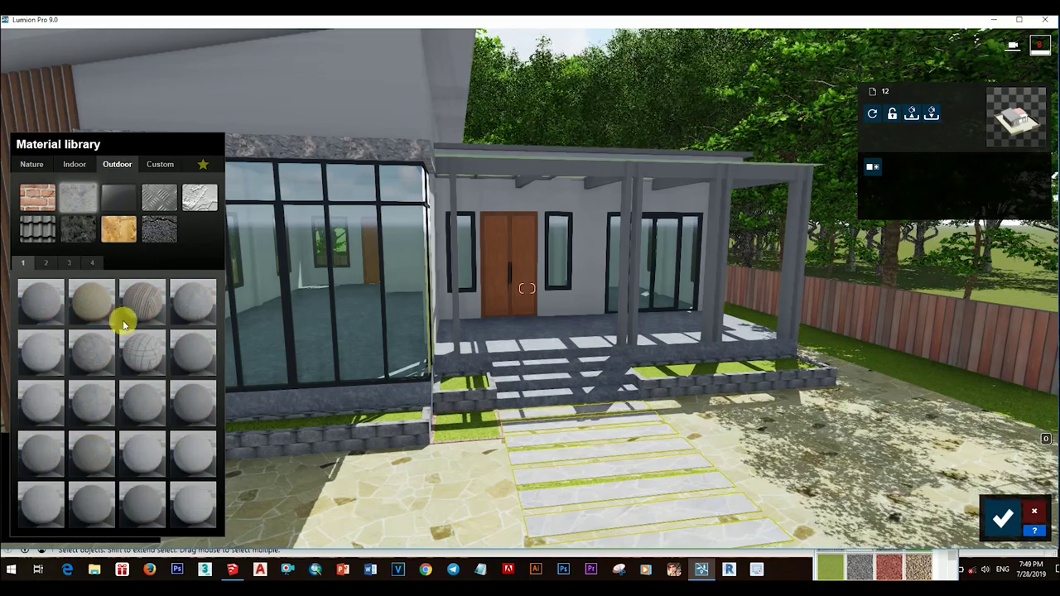
left_click(89, 263)
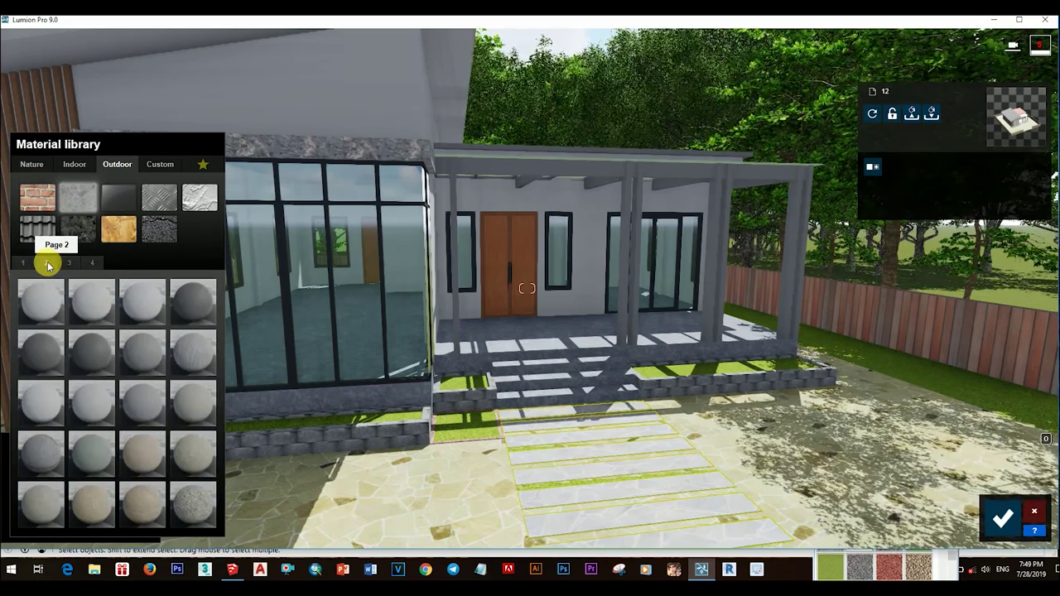
key("w")
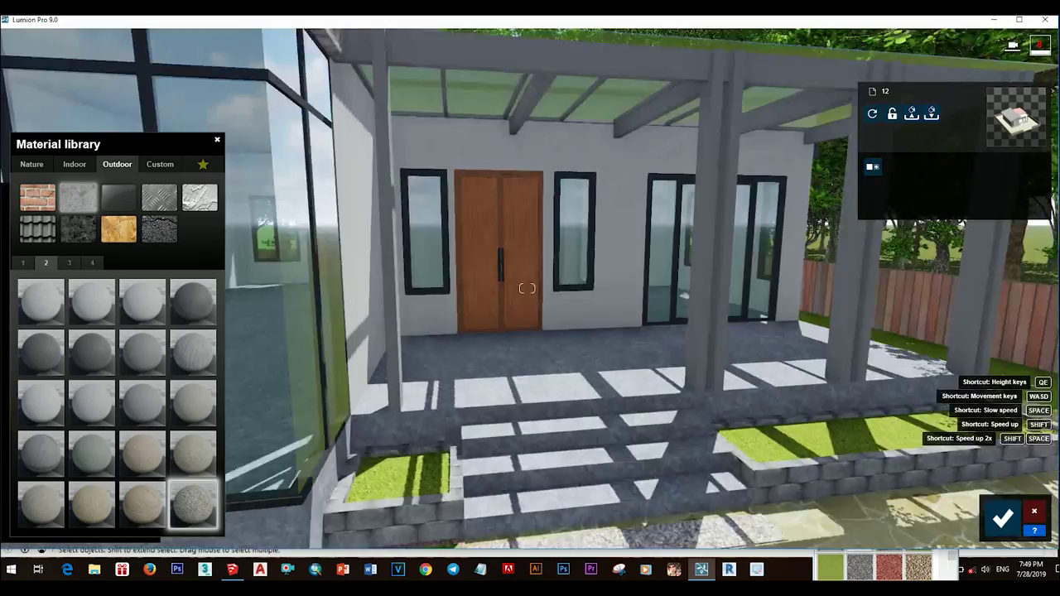
right_click_drag(625, 521, 625, 522)
key("s")
right_click_drag(552, 466, 418, 405)
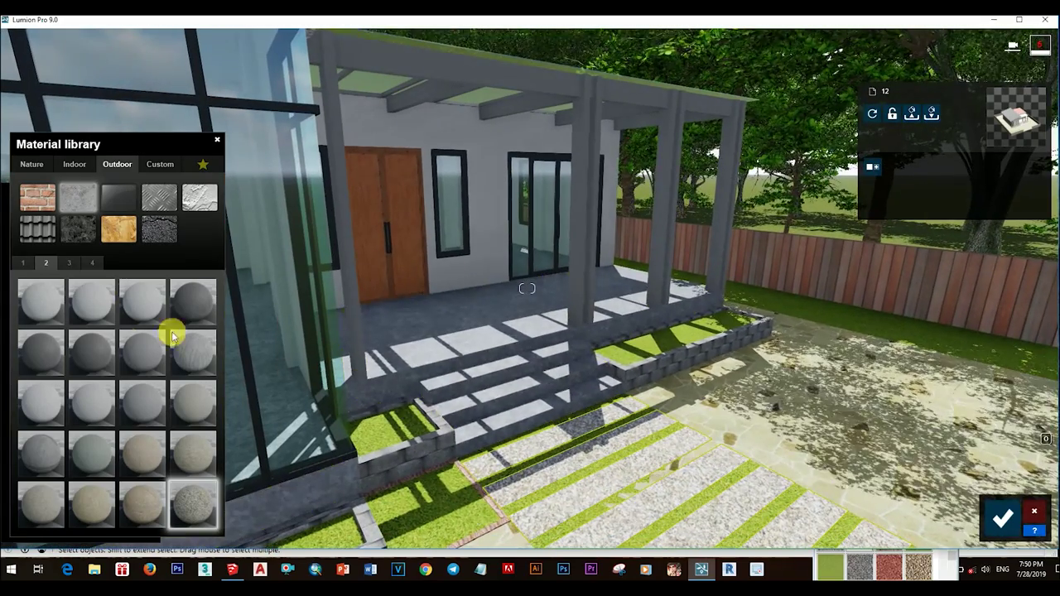
left_click(193, 499)
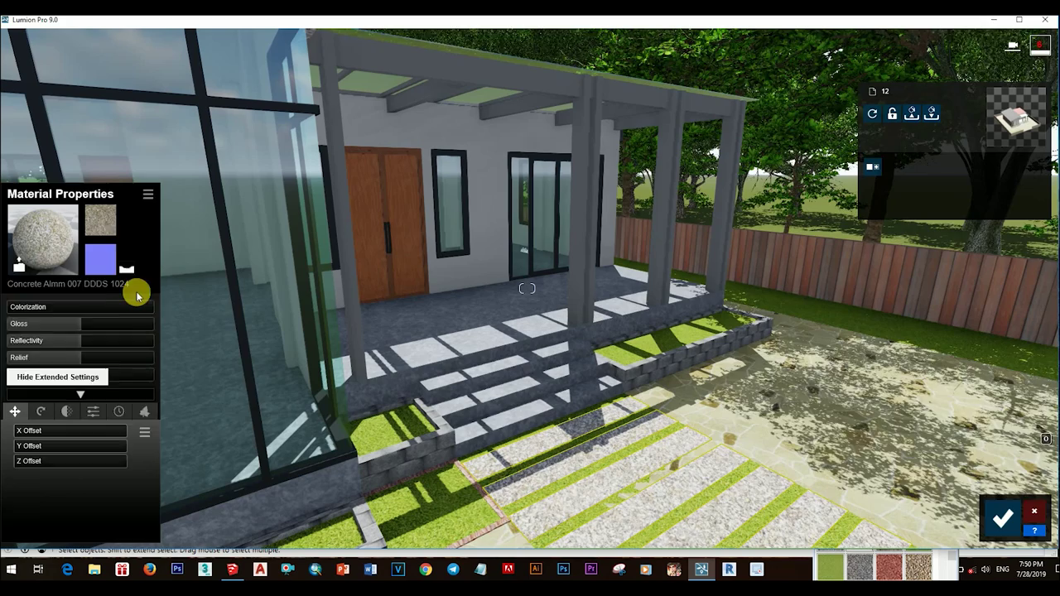
mouse_move(13, 344)
left_mouse_down()
mouse_move(73, 362)
mouse_move(16, 342)
left_mouse_up()
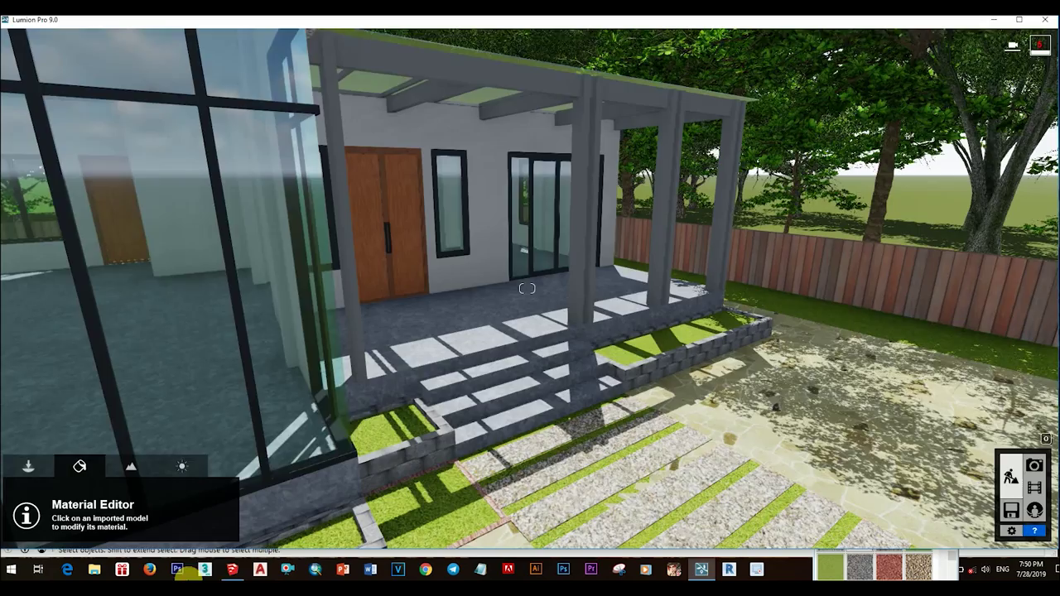
key("alt+Tab")
scroll(582, 362, "up", 5)
scroll(593, 356, "up", 3)
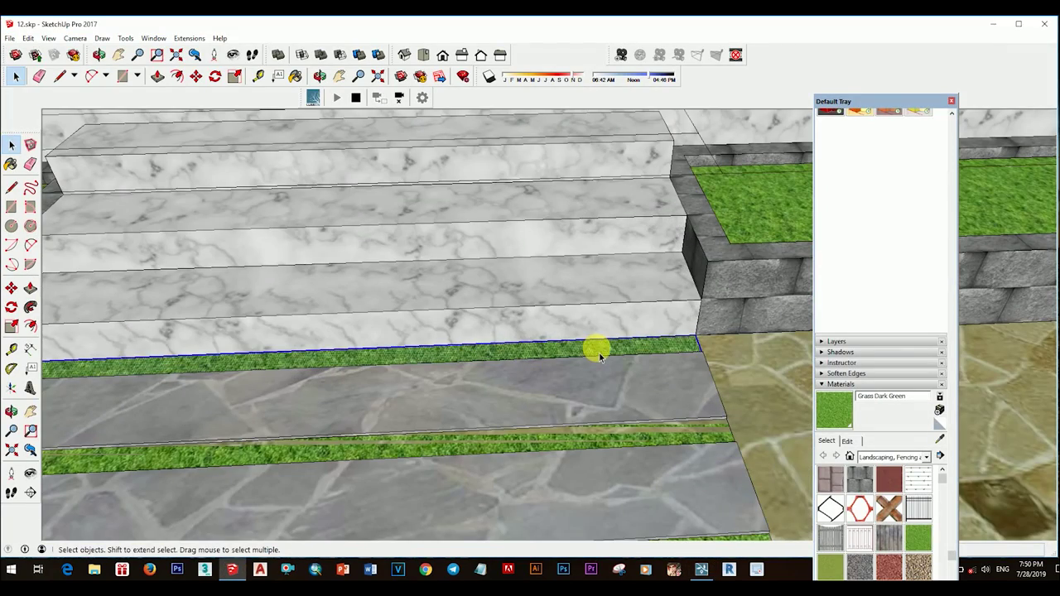
mouse_move(677, 441)
middle_mouse_down()
mouse_move(634, 430)
mouse_move(587, 455)
mouse_move(615, 416)
mouse_move(589, 387)
mouse_move(610, 397)
middle_mouse_up()
scroll(619, 431, "up", 2)
scroll(619, 430, "down", 3)
scroll(585, 412, "down", 3)
key("space")
key("alt+Tab")
Apply Interior Glass 002 to the corner window glass and accept the change
scroll(527, 331, "down", 5)
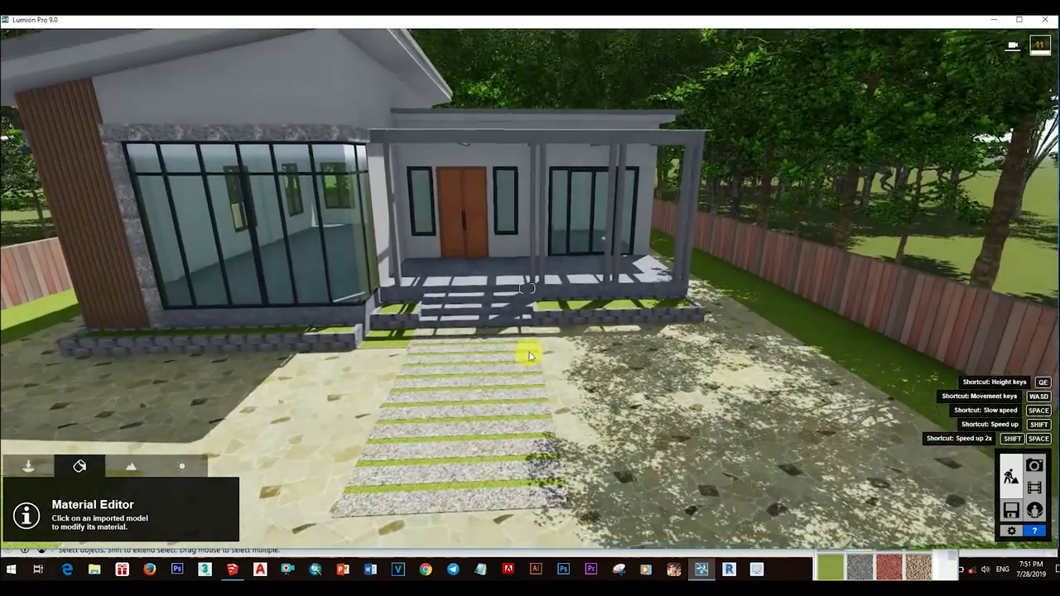
left_click(284, 168)
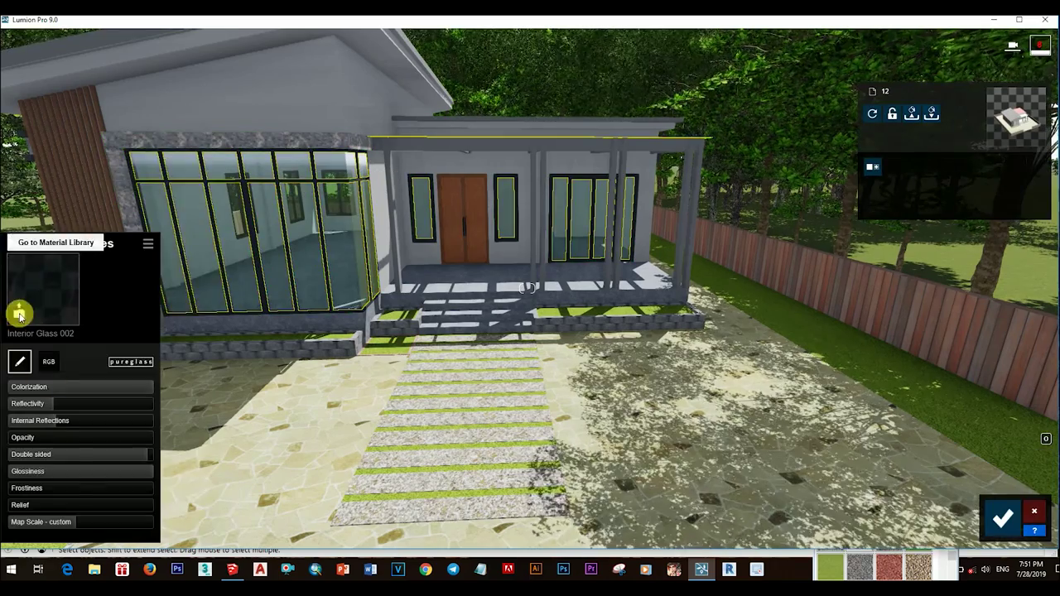
left_click(23, 309)
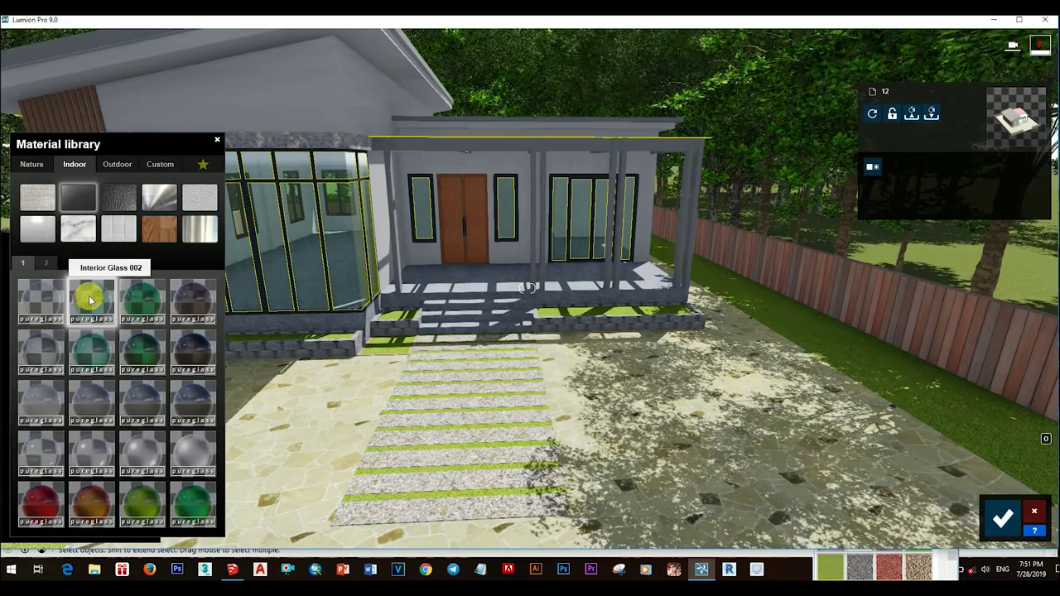
left_click(90, 300)
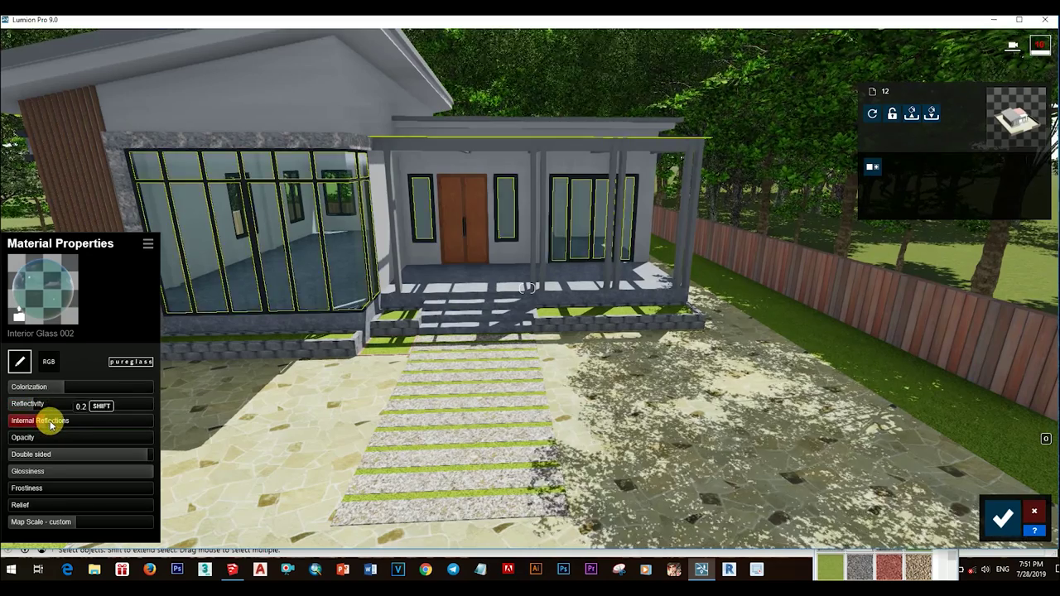
left_click(1002, 518)
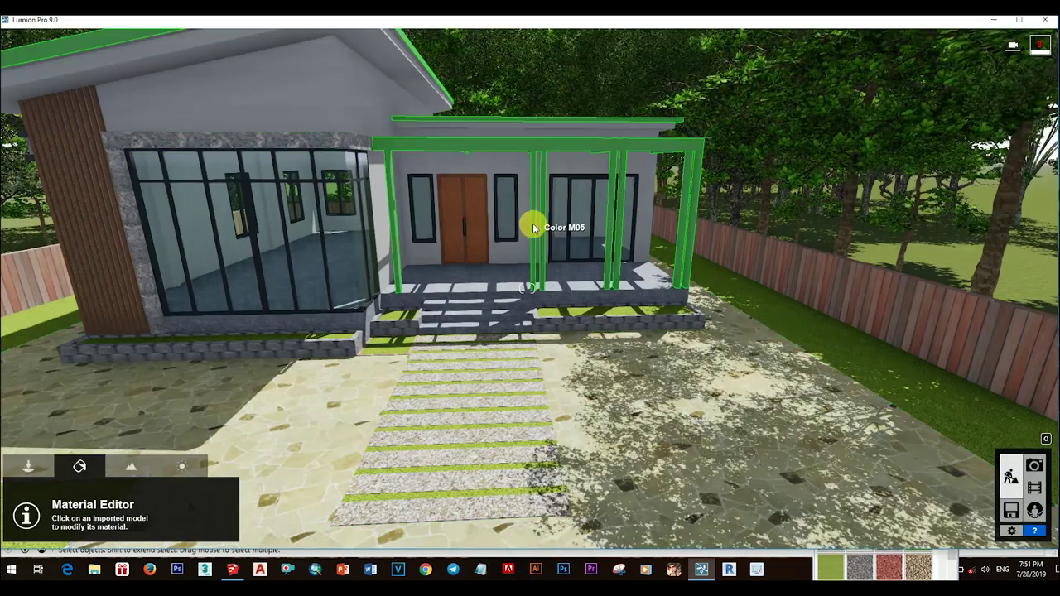
Apply the plain Color material to the porch posts
left_click(534, 227)
left_click(99, 213)
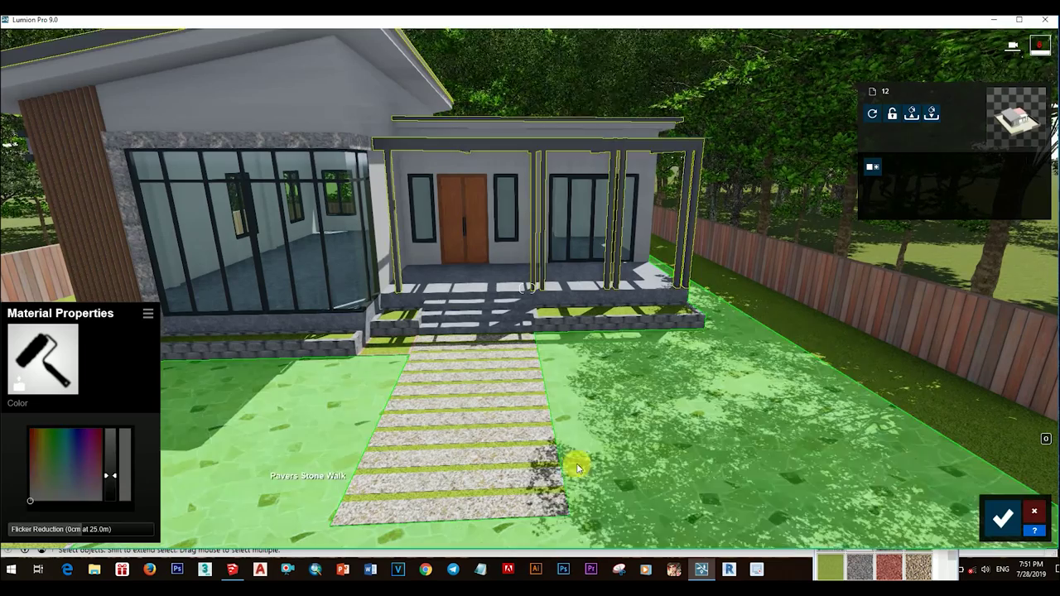
left_click(1002, 517)
Apply the plain Color material to the roof trim
left_click(301, 89)
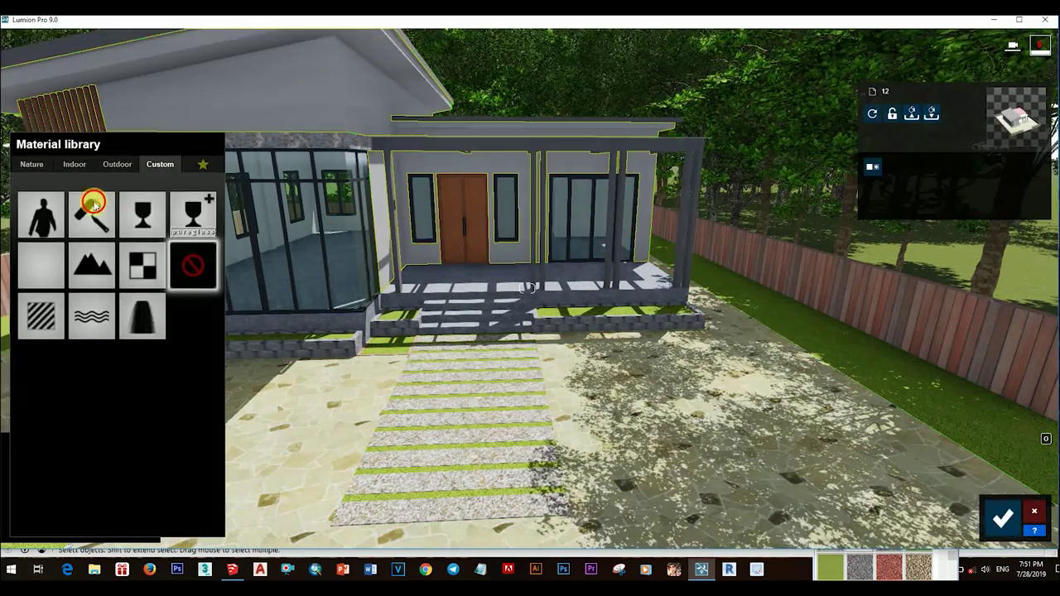
left_click(93, 205)
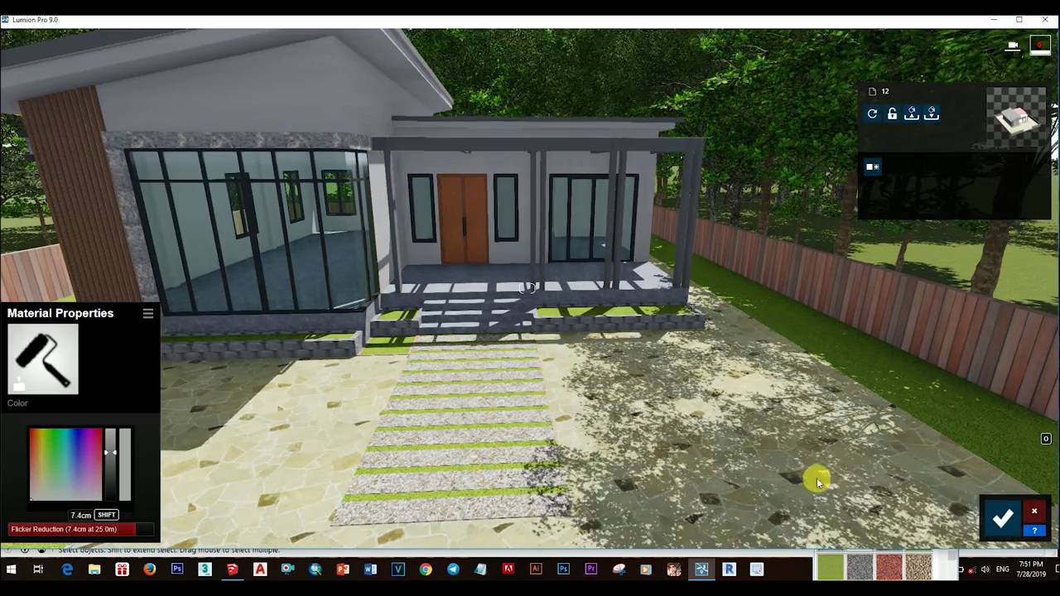
left_click(1002, 518)
left_click(341, 146)
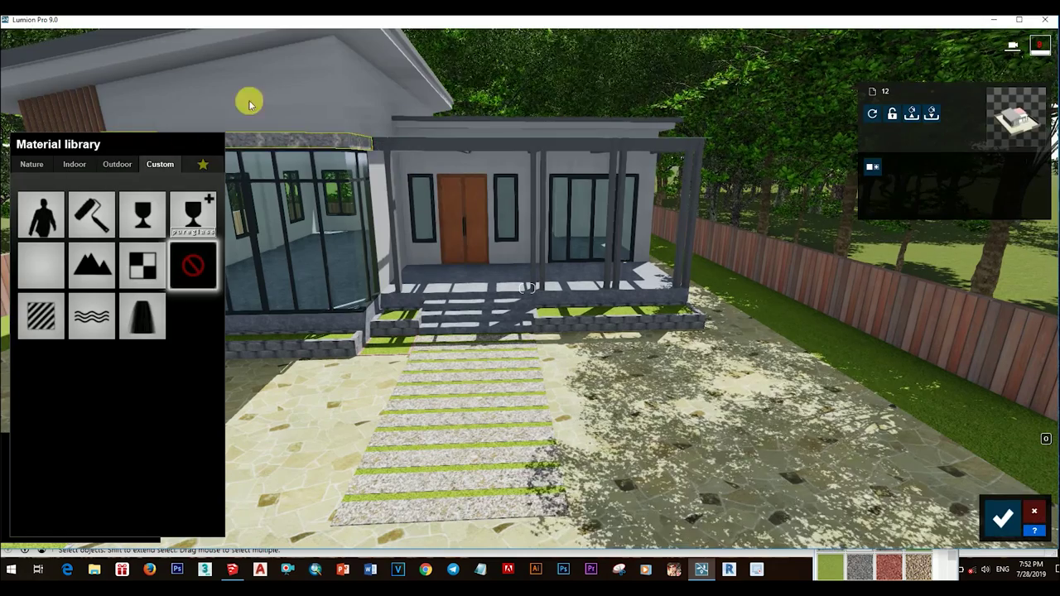
Cover the cladding wall with red Metal Painted 002a at reduced gloss and accept it
left_click(117, 165)
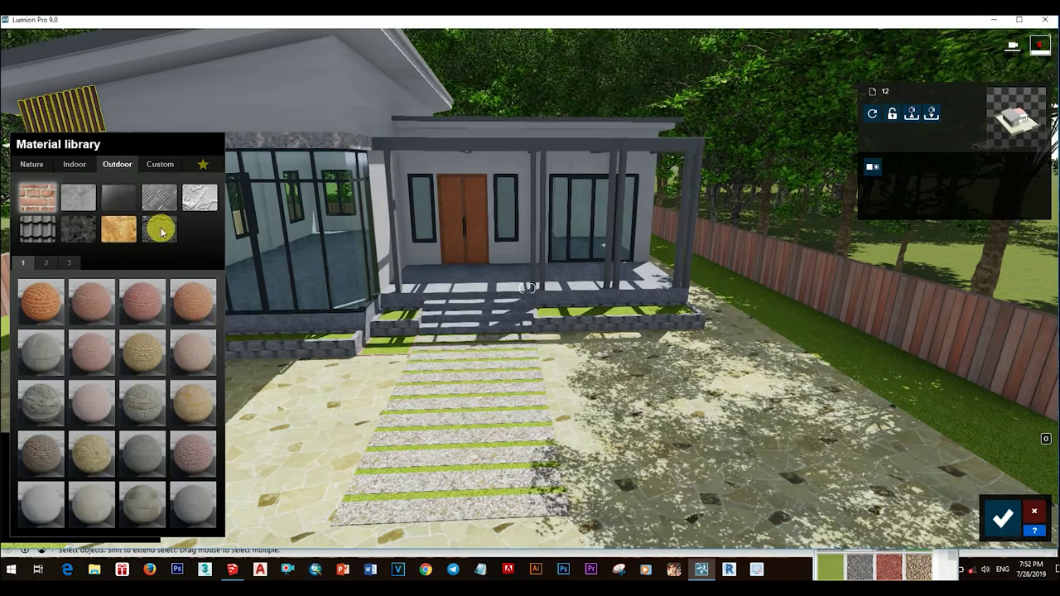
left_click(168, 203)
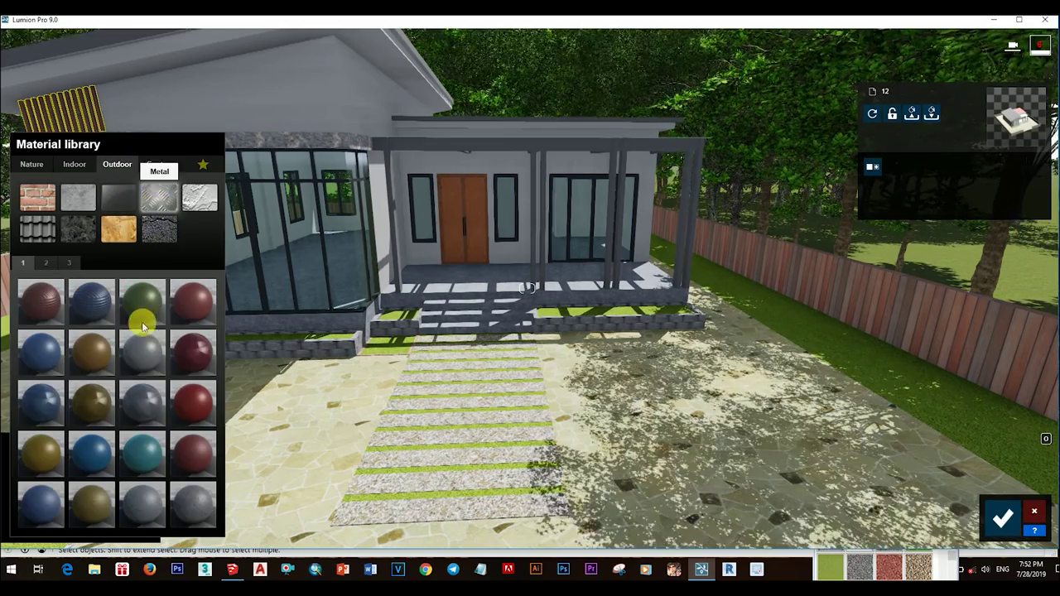
left_click(195, 308)
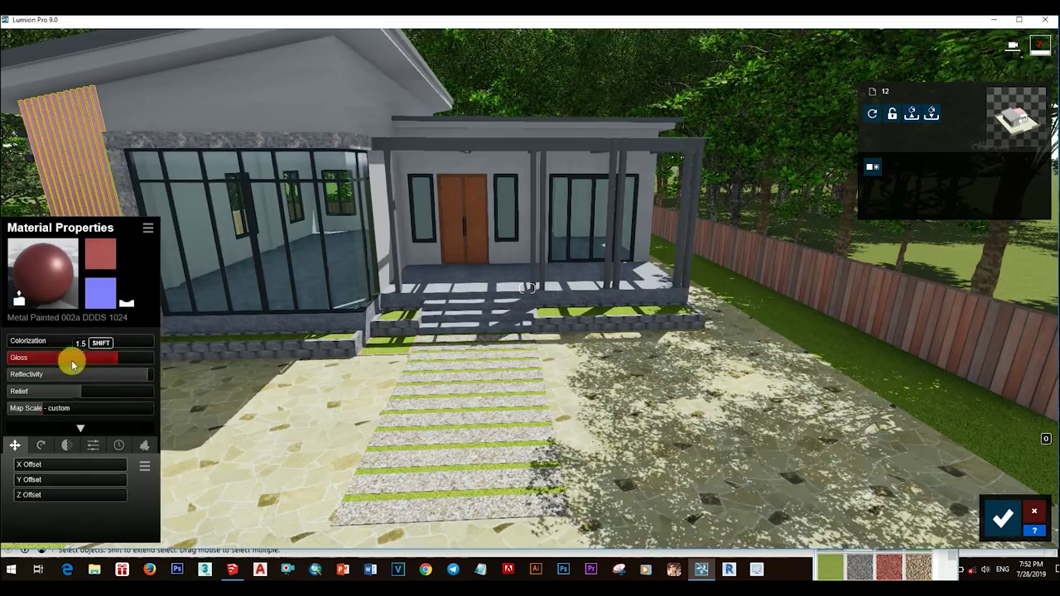
left_click_drag(72, 365, 34, 371)
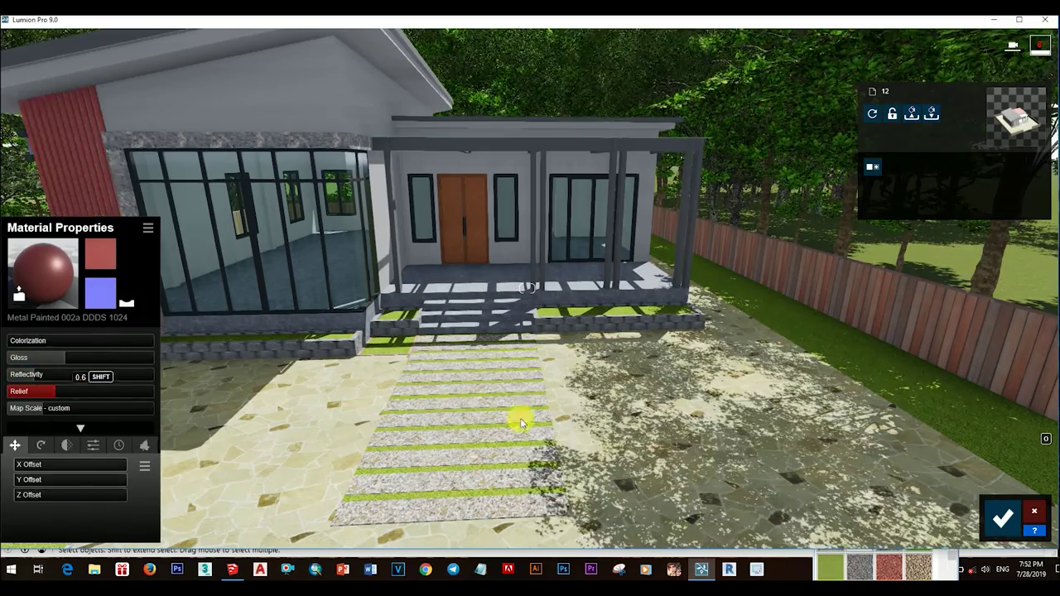
left_click(1002, 518)
right_click_drag(514, 248, 495, 228)
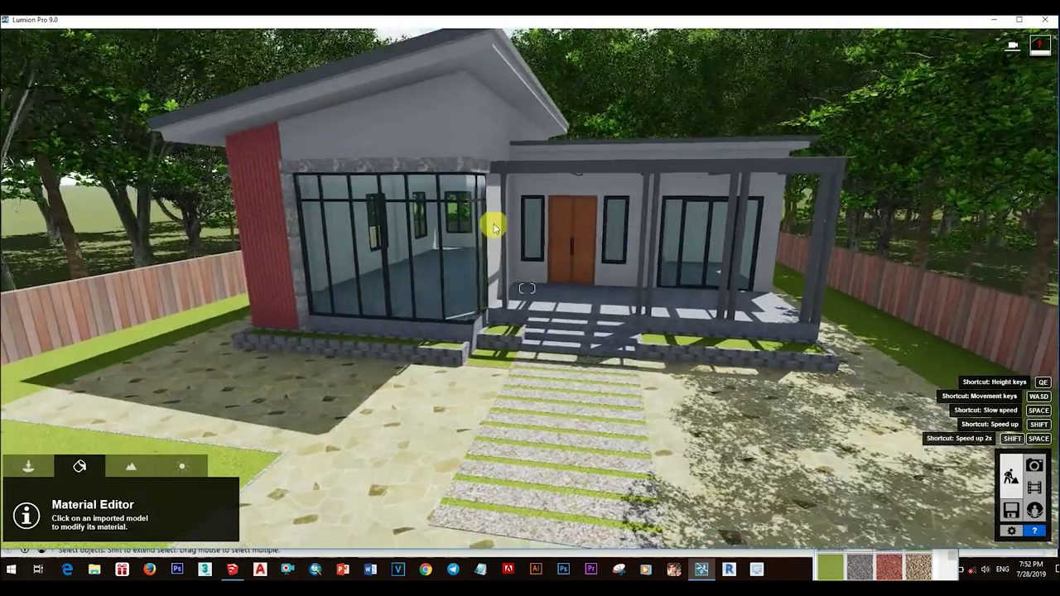
scroll(386, 161, "up", 5)
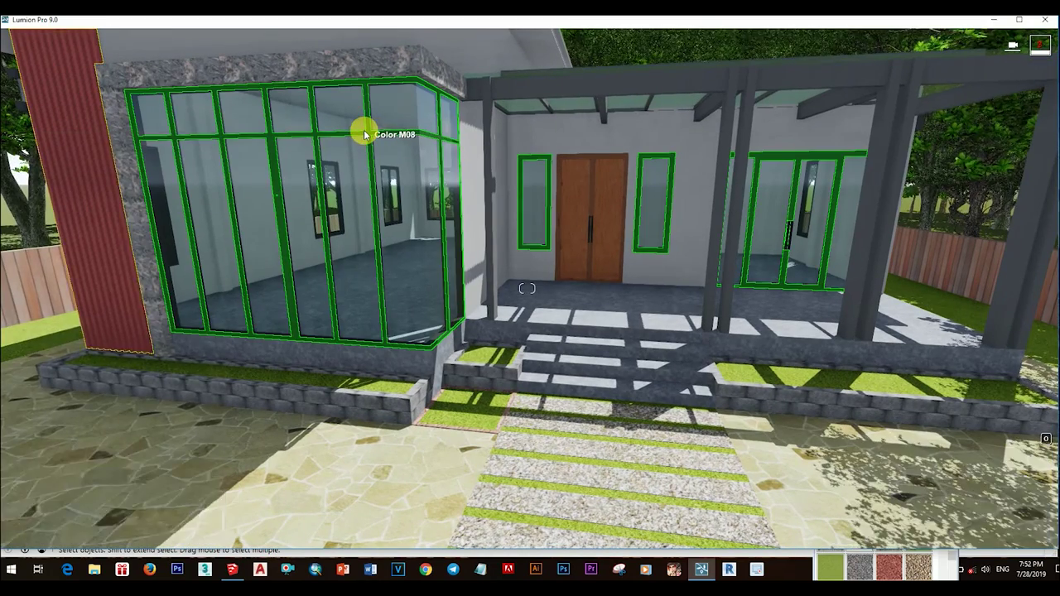
Apply Asphalt 013 to the window frames with slight colorization of 0.1
left_click(364, 134)
left_click(116, 169)
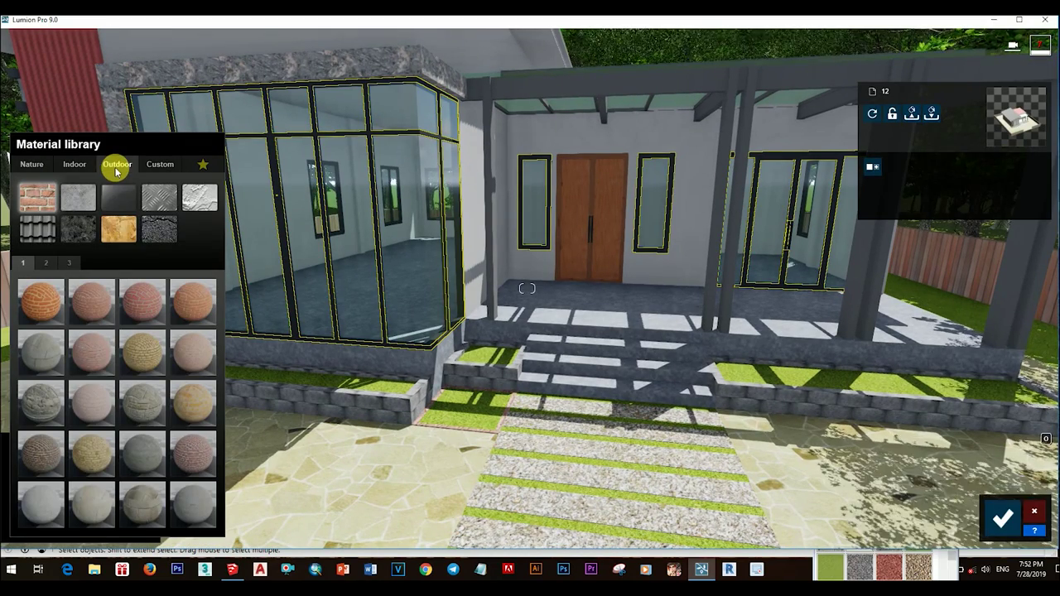
left_click(163, 235)
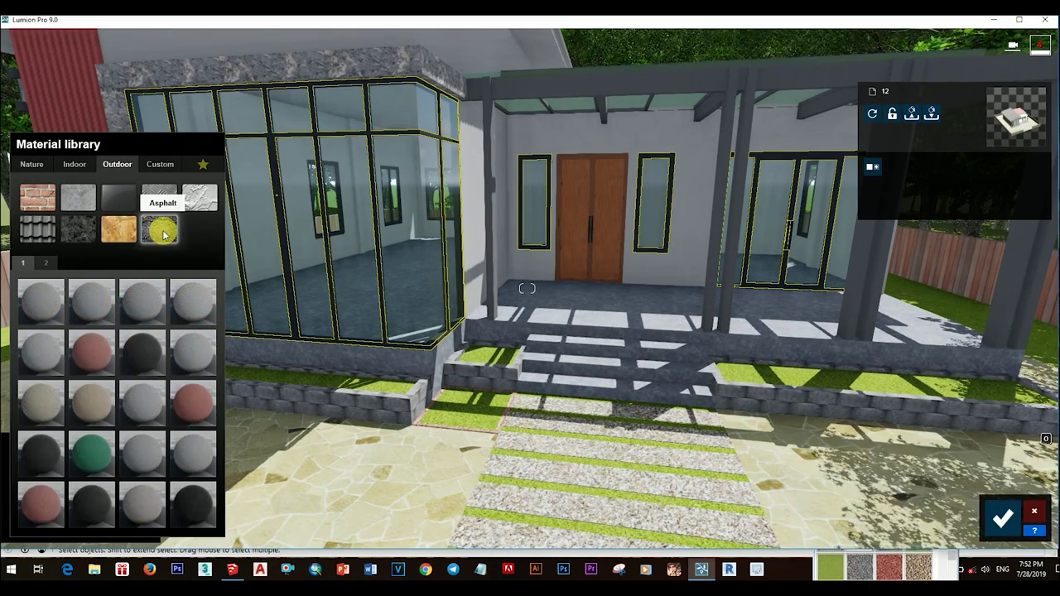
left_click(200, 504)
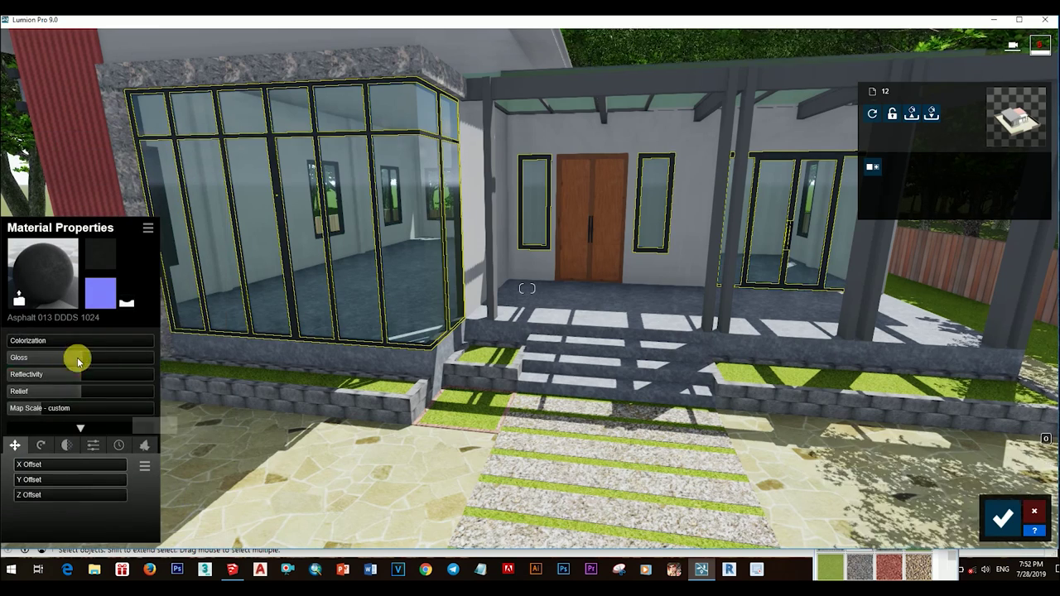
left_click(29, 343)
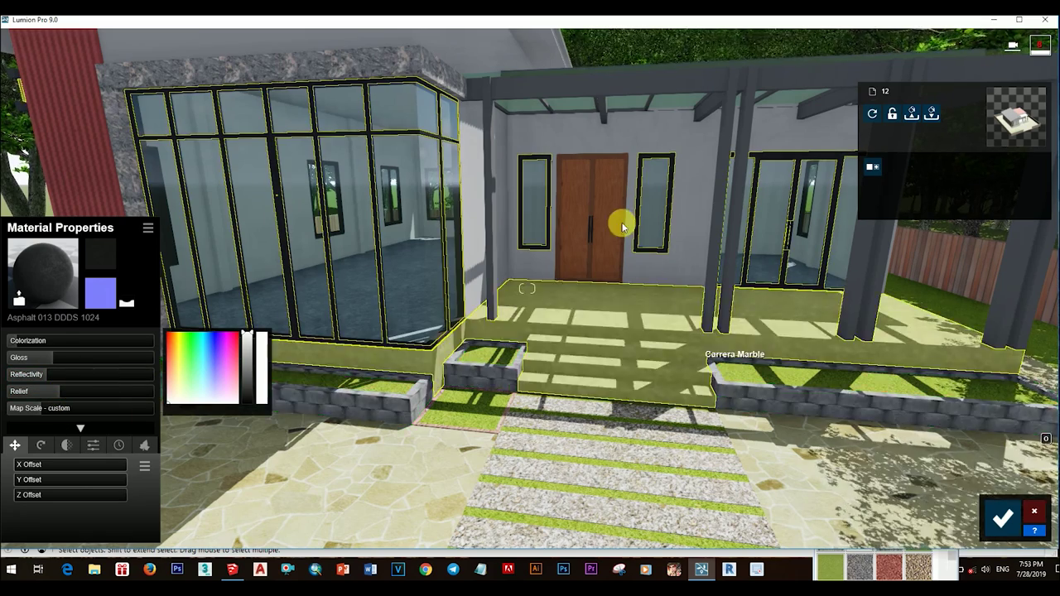
scroll(643, 259, "up", 3)
Accept the frame material and apply Wood 015 to the front door
left_click(518, 259)
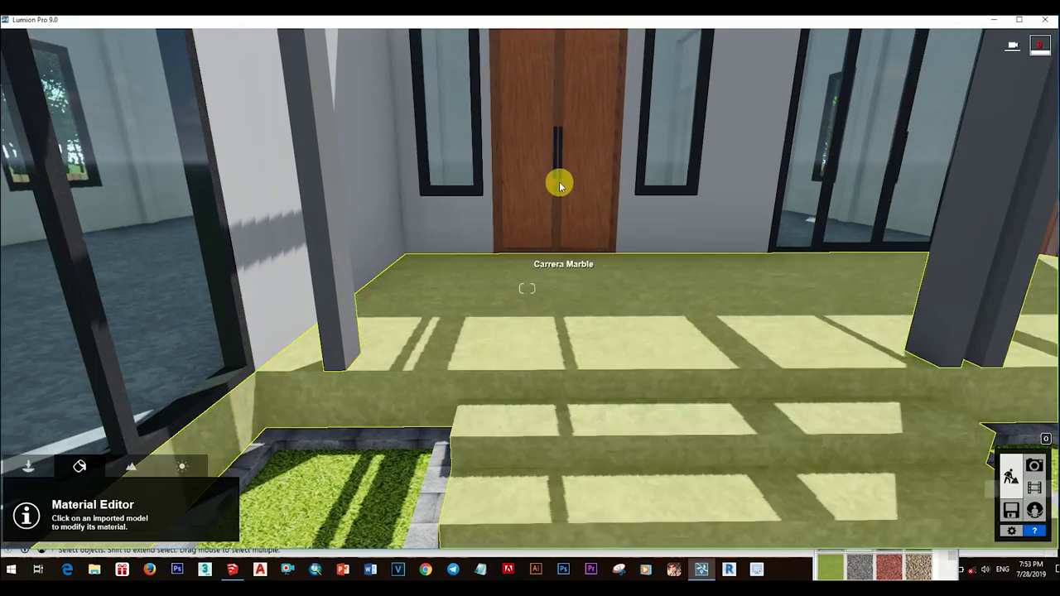
left_click(582, 156)
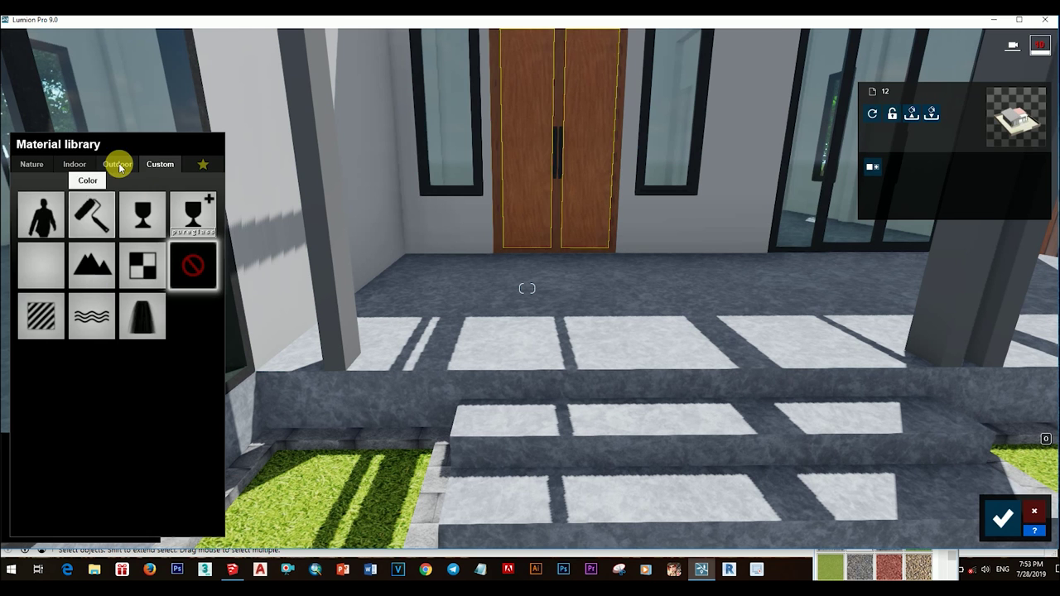
left_click(117, 163)
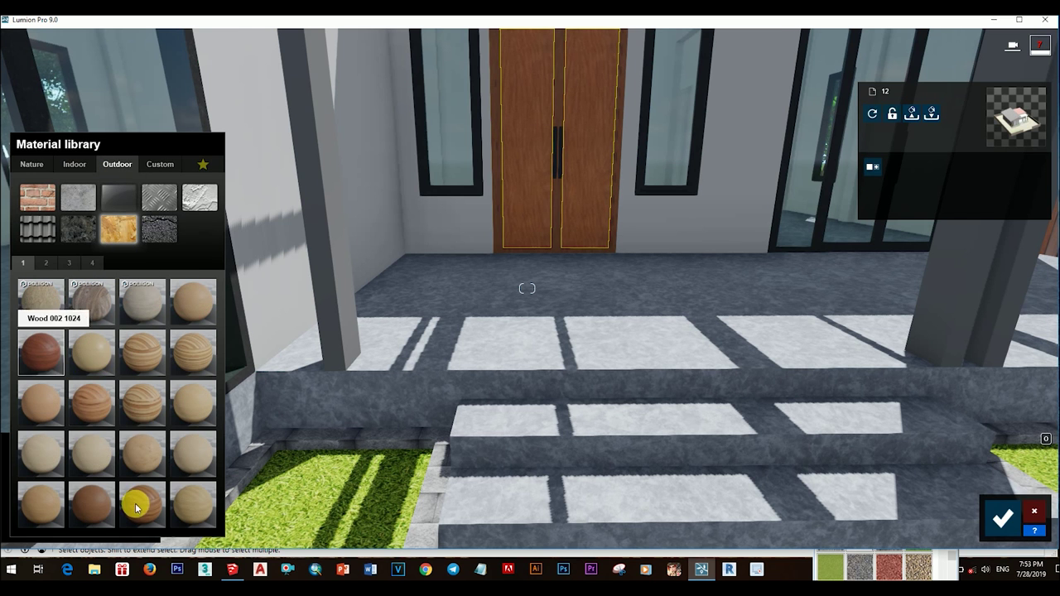
left_click(92, 503)
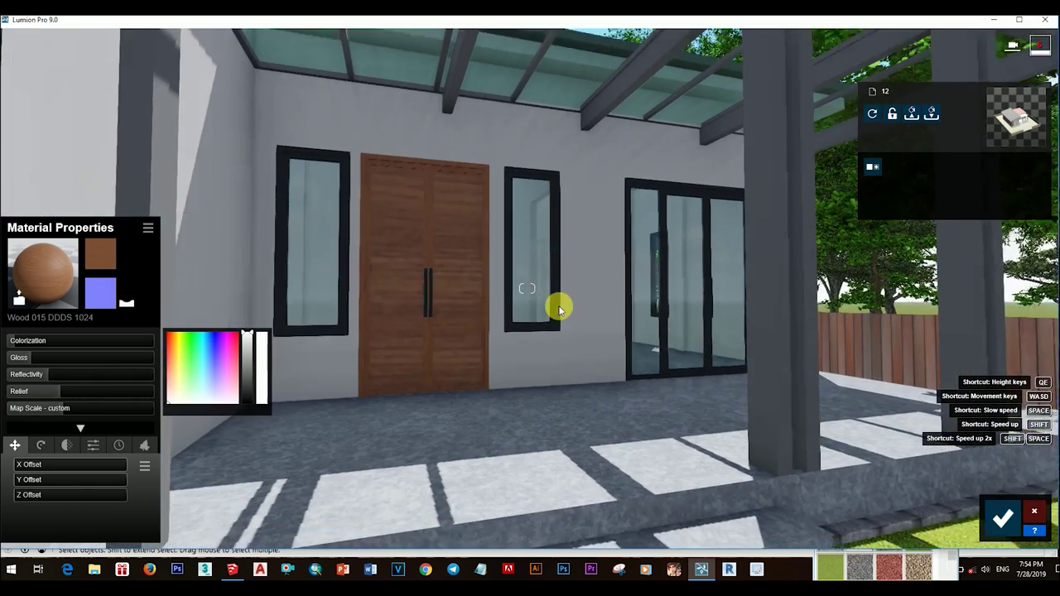
scroll(403, 319, "up", 5)
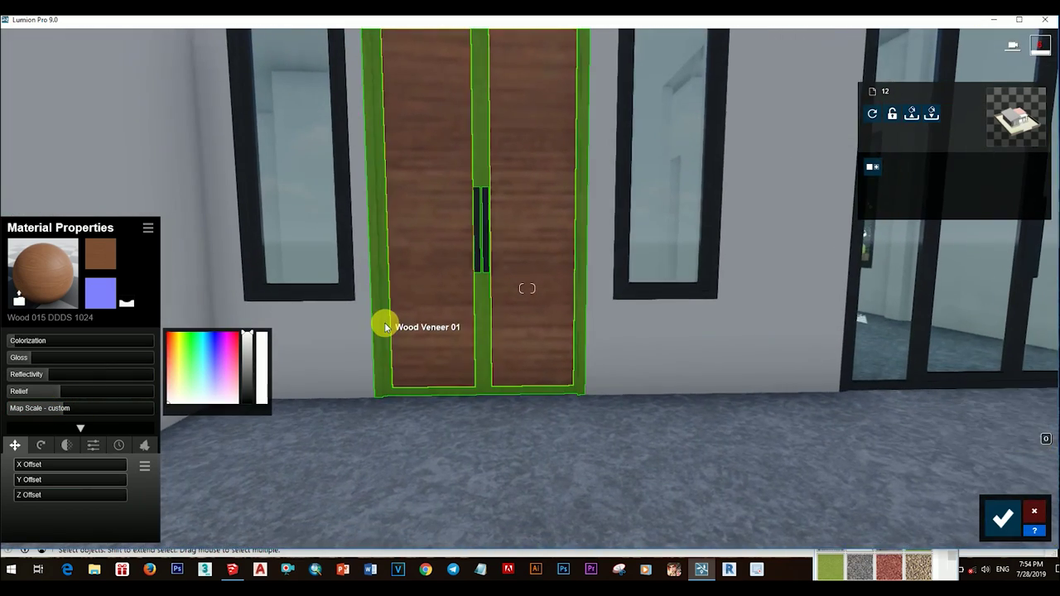
Replace the door's material with Wood 002 and lower its gloss to 0.5
left_click(383, 322)
left_click(117, 164)
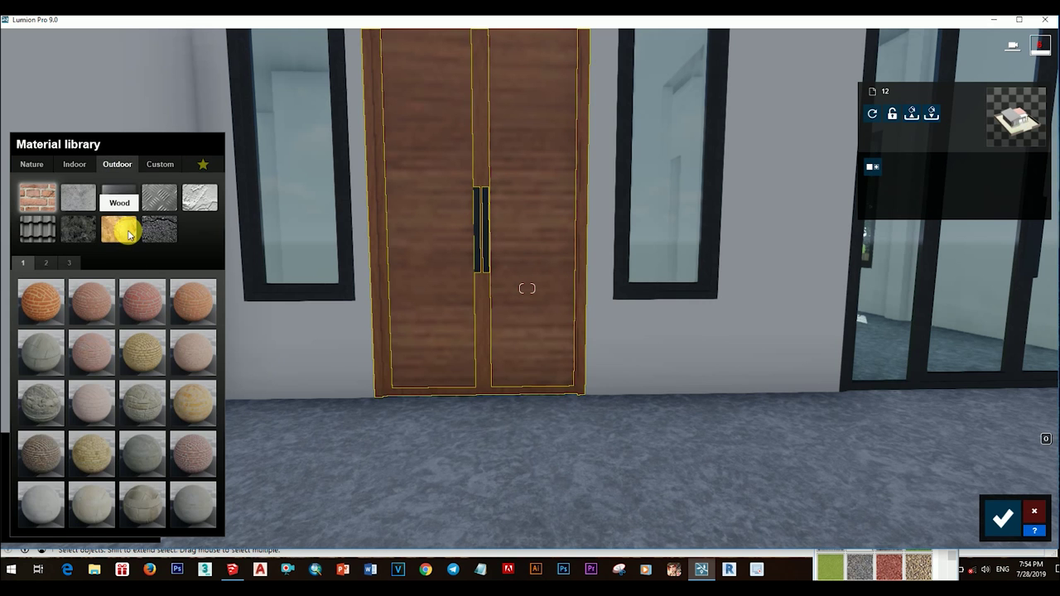
left_click(127, 238)
left_click(42, 351)
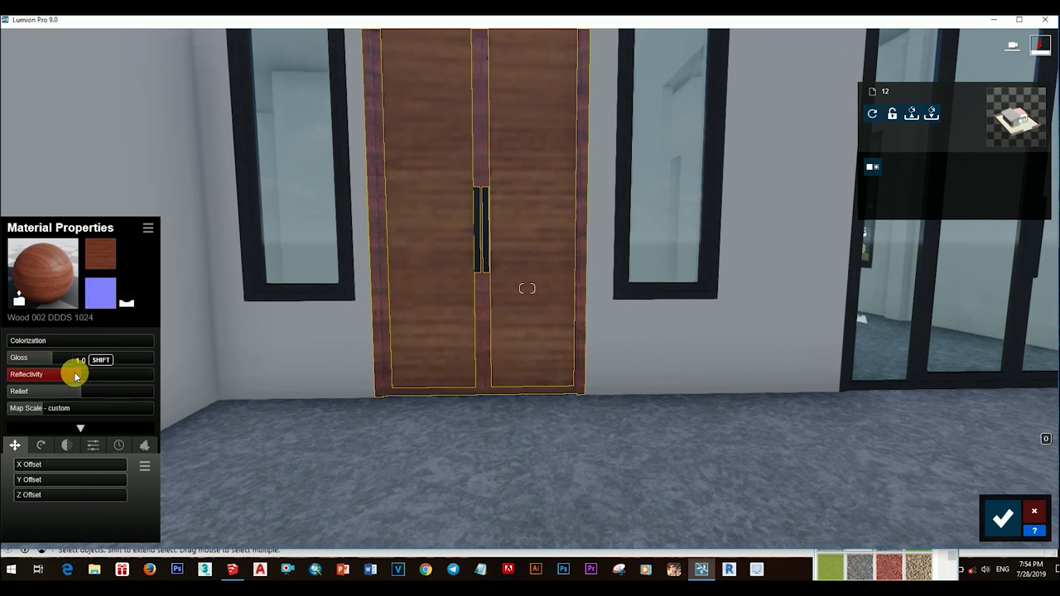
left_click_drag(74, 376, 38, 381)
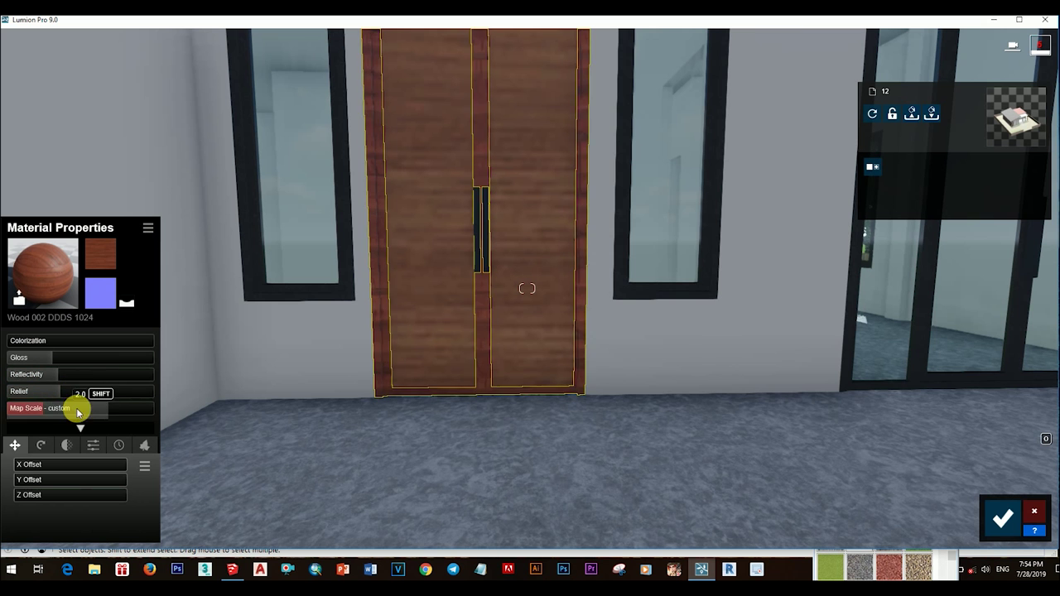
Accept the door's Wood 002, then trial Polii Wood PlanksWorn 023 on the handle and cancel it
left_click(1002, 518)
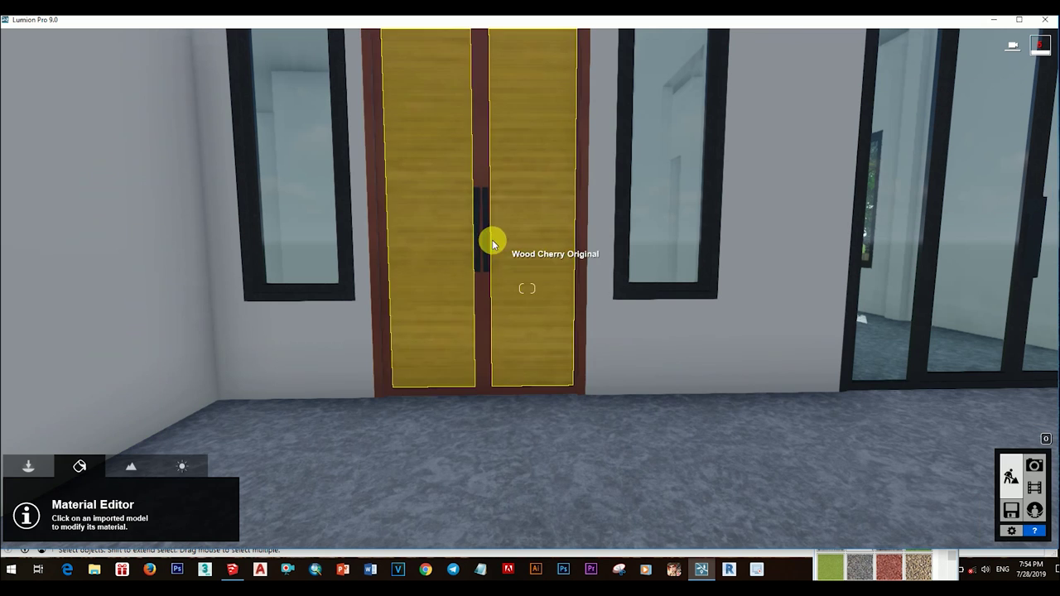
left_click(484, 236)
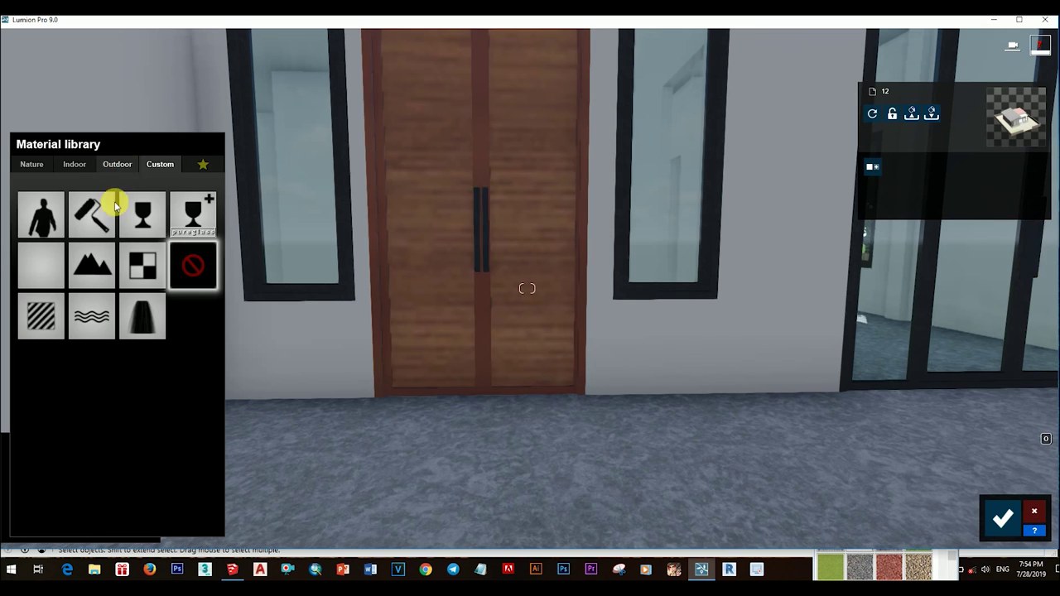
left_click(122, 166)
left_click(130, 232)
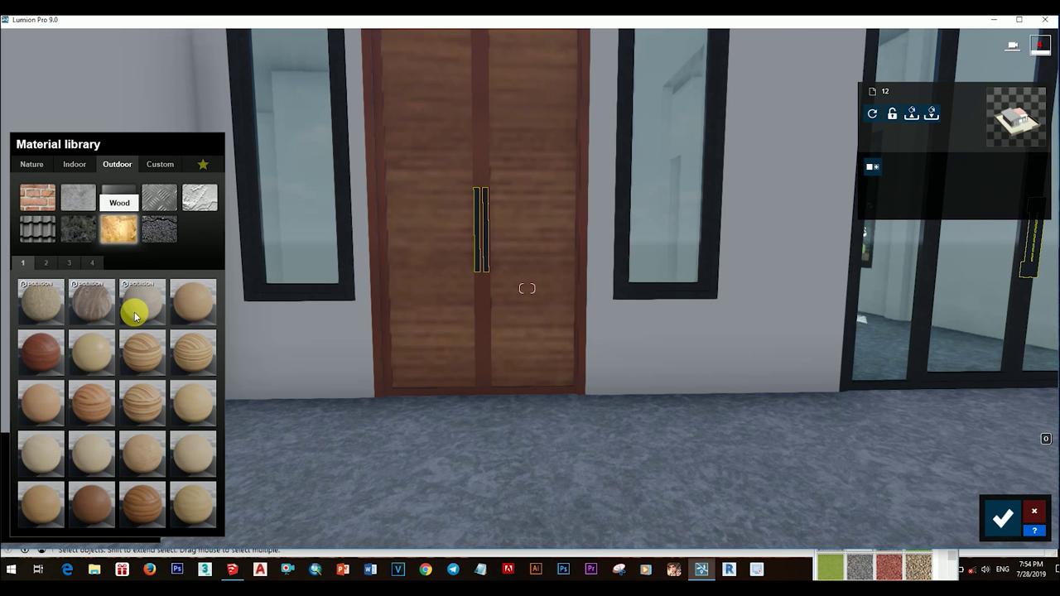
left_click(93, 303)
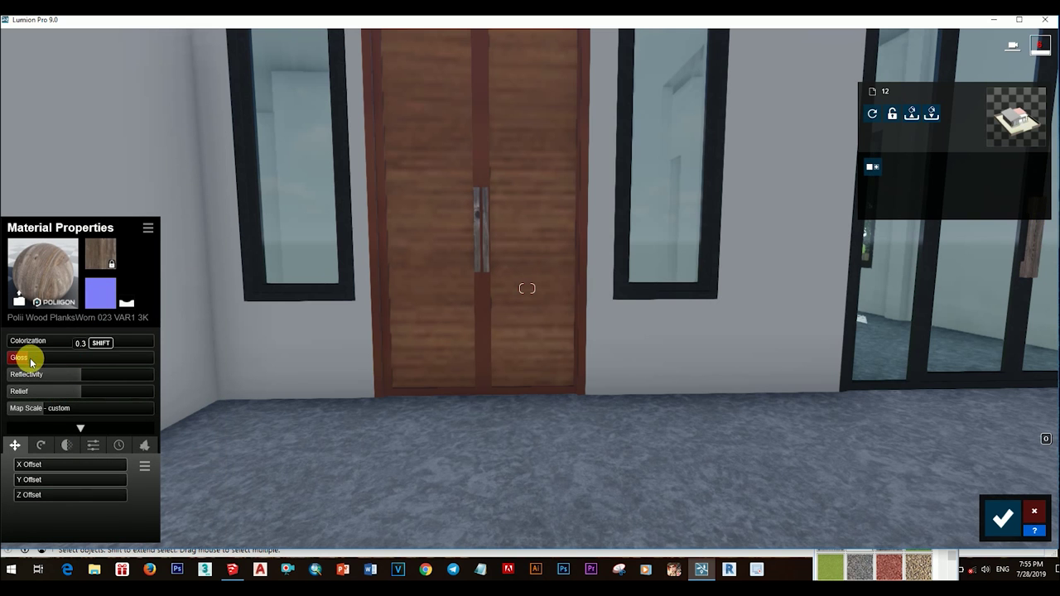
left_click(1033, 511)
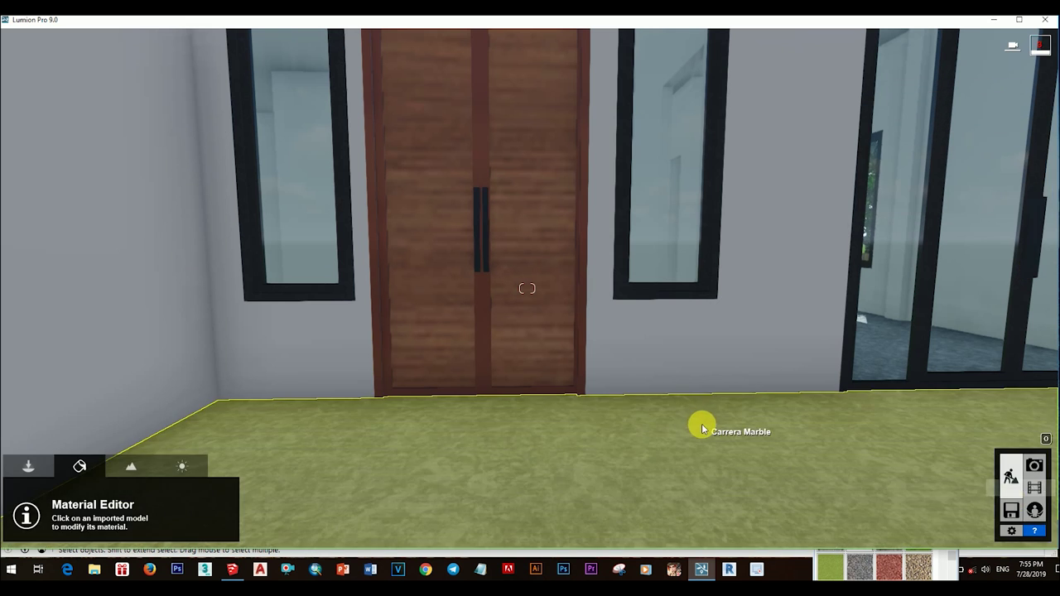
Back the camera away from the door to an overview of the house front
key("s")
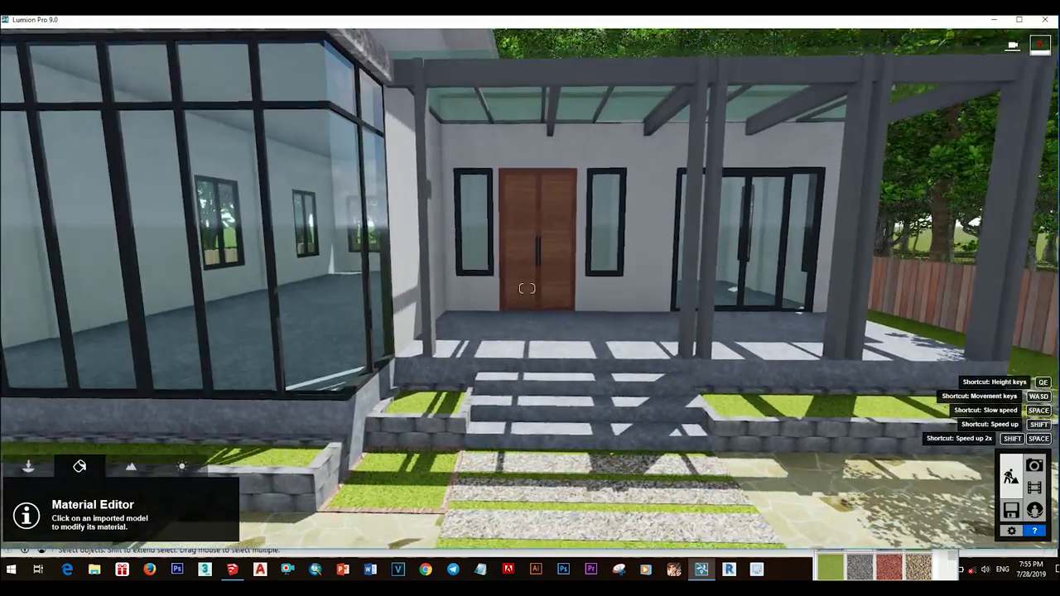
key("w")
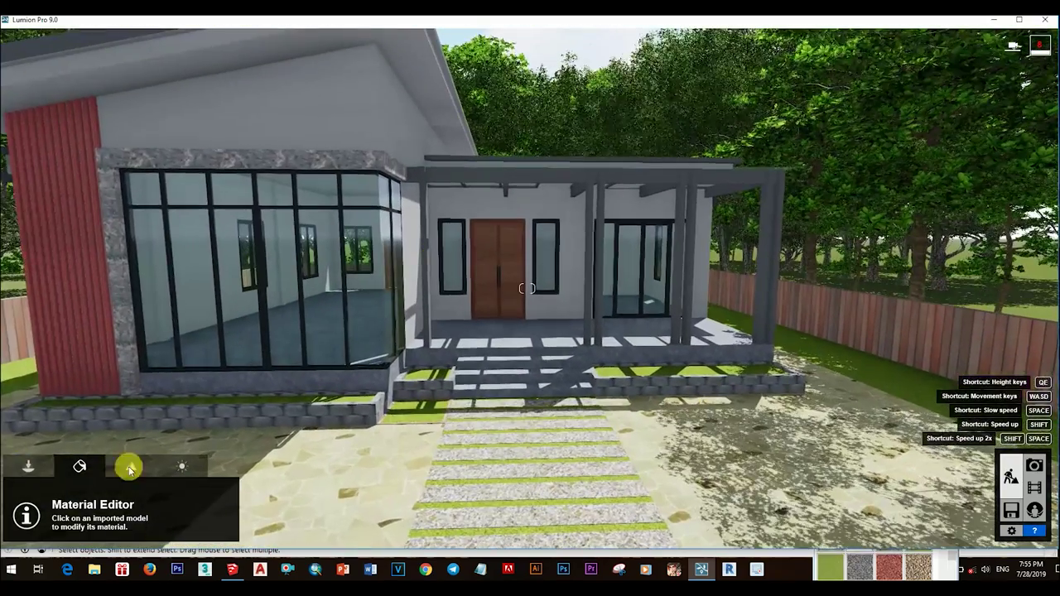
left_click(28, 466)
Turn the view to the fenced lawn and select a single pink flower from Nature flowers
left_click(88, 498)
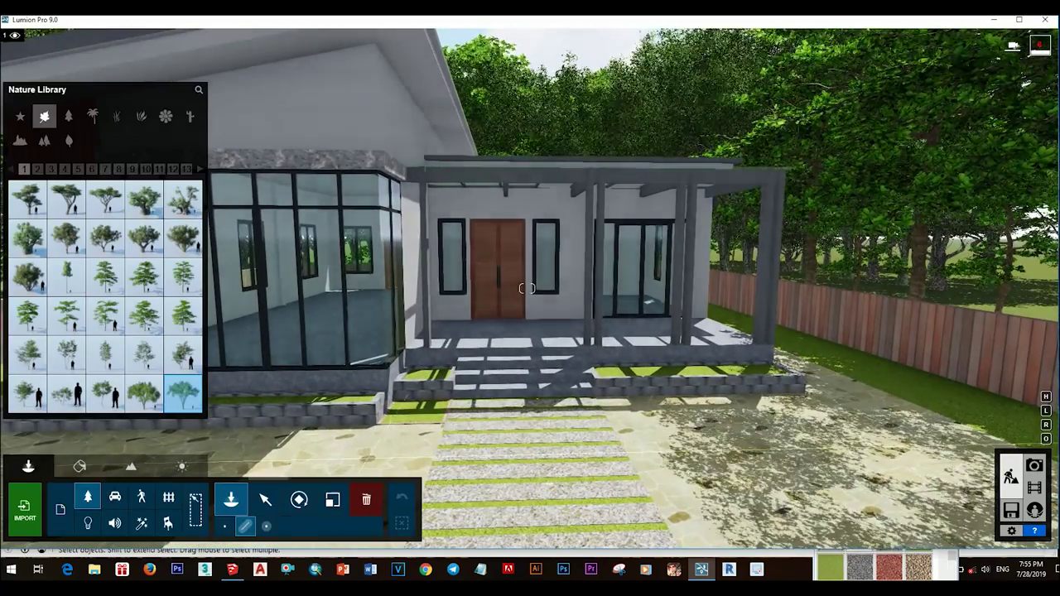
right_click_drag(549, 409, 745, 409)
right_click_drag(544, 406, 356, 407)
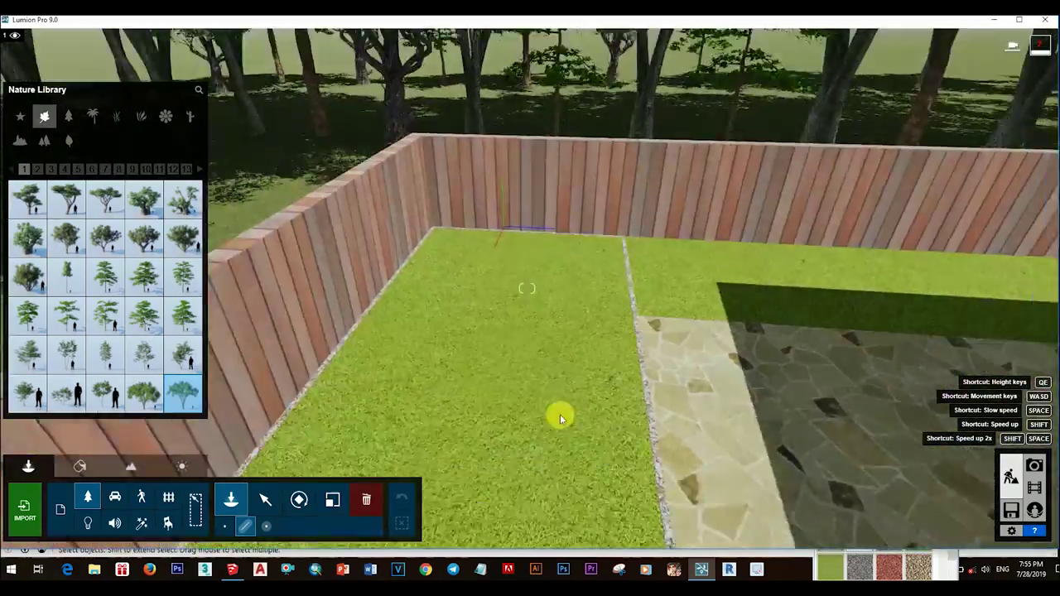
right_click_drag(559, 414, 539, 442)
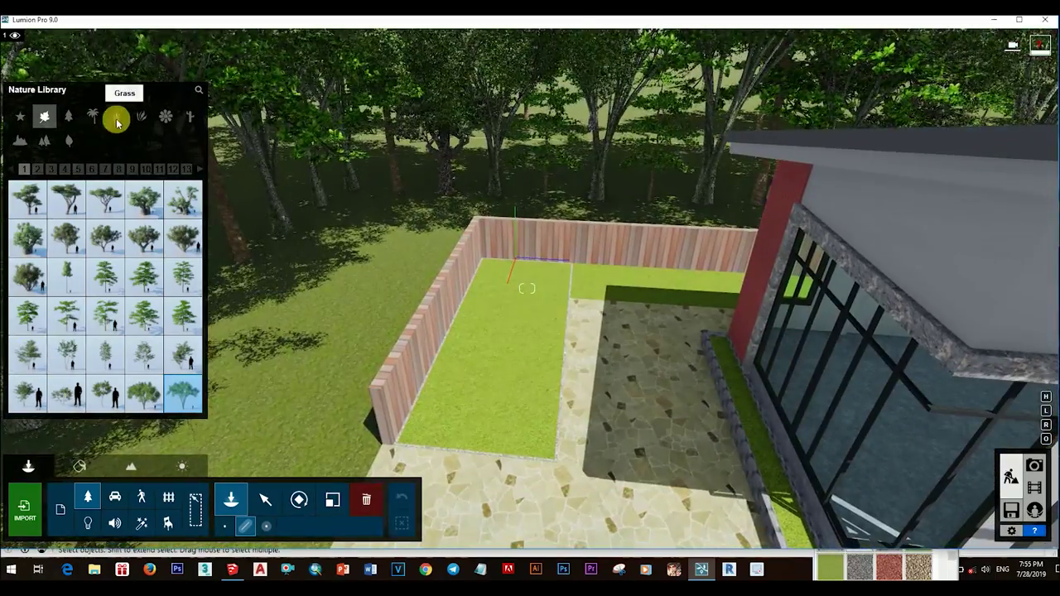
left_click(149, 119)
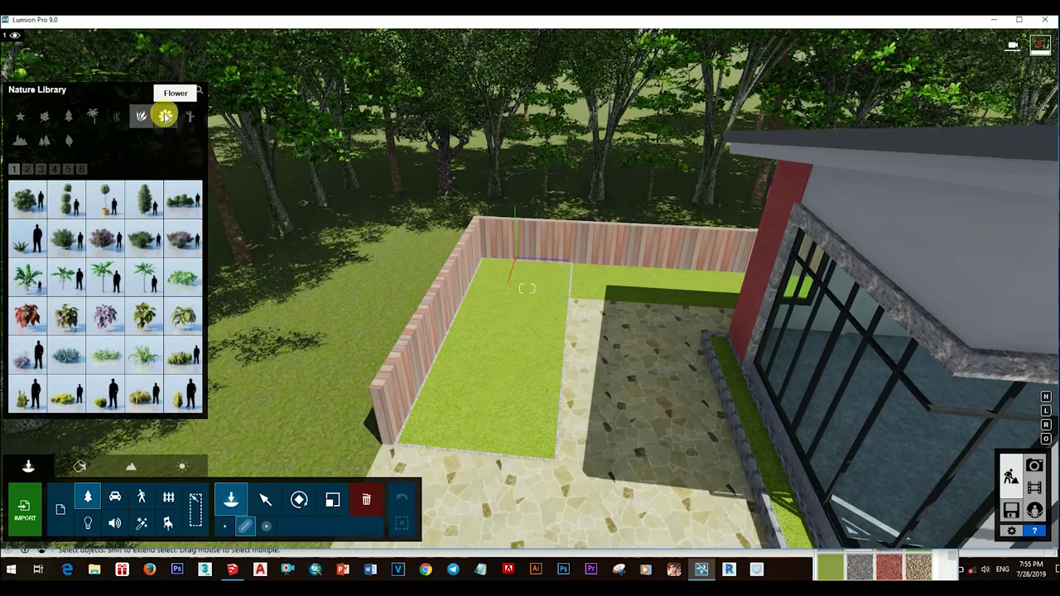
left_click(165, 116)
left_click(106, 352)
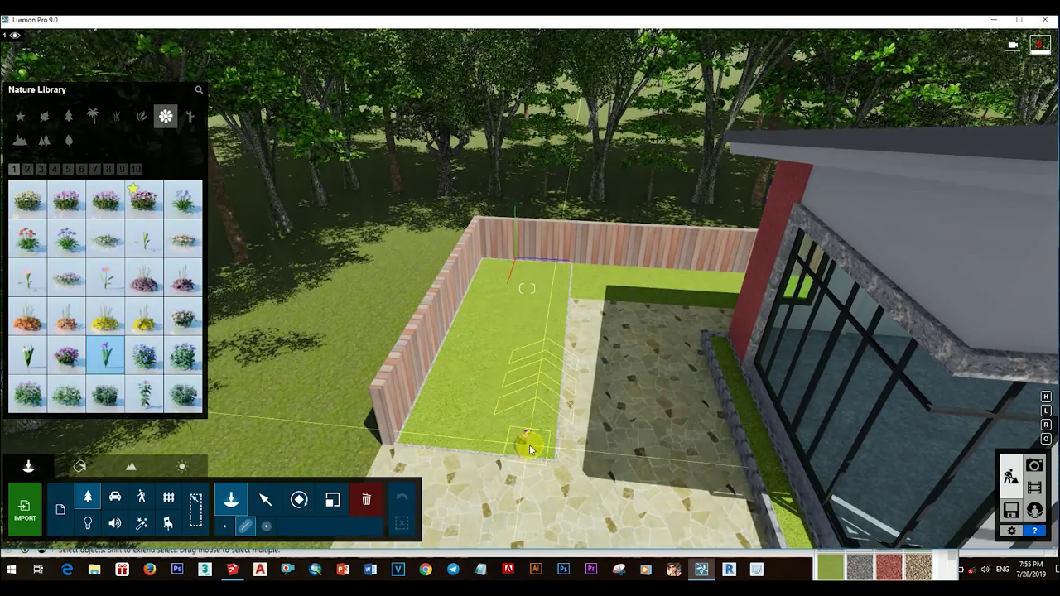
Lay a planting line on the lawn and remove the tree items from it
left_click(530, 447)
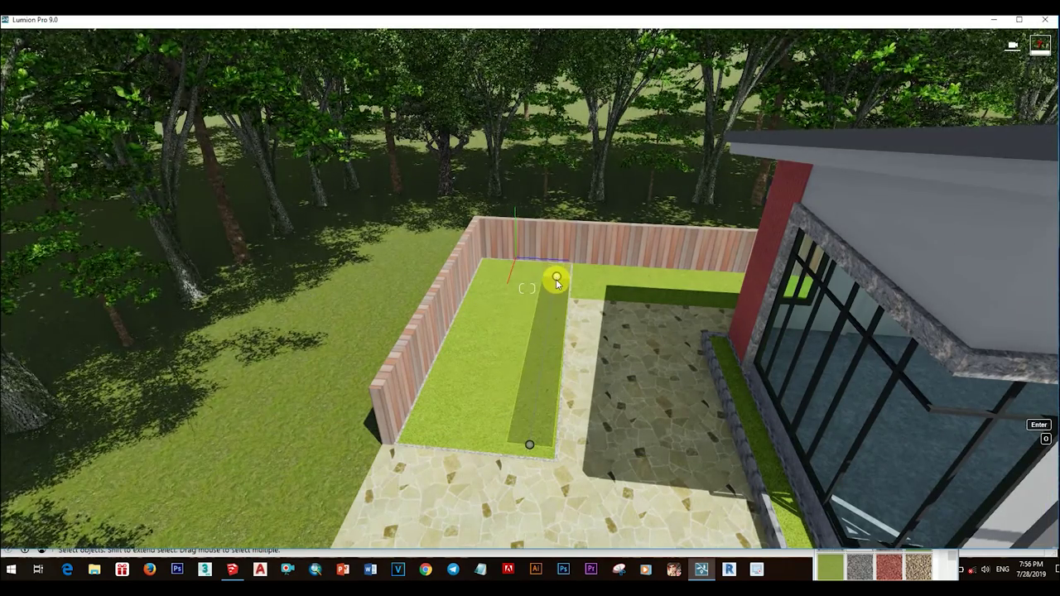
key("Return")
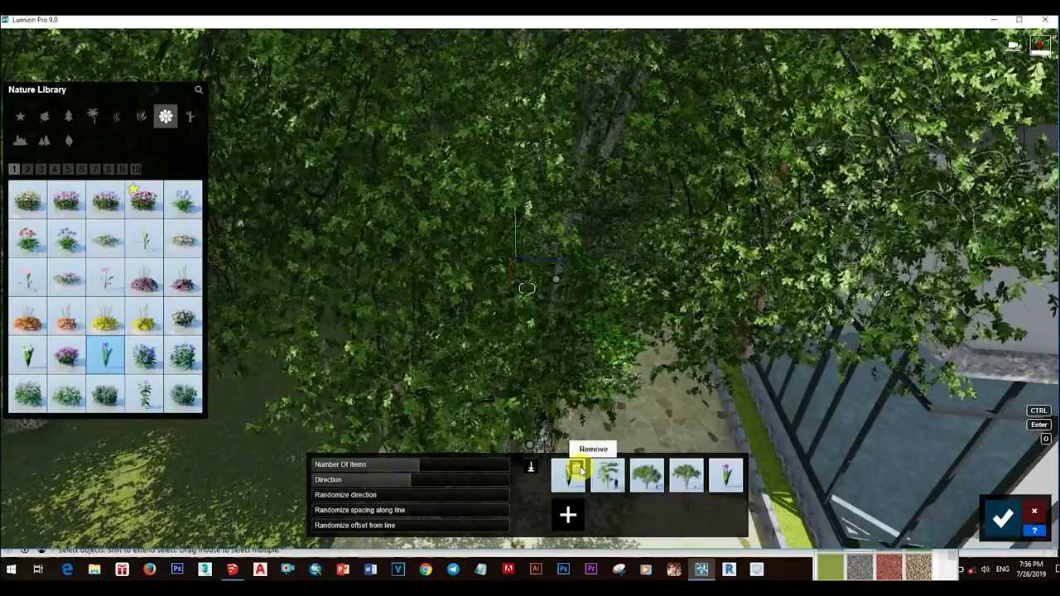
left_click(582, 469)
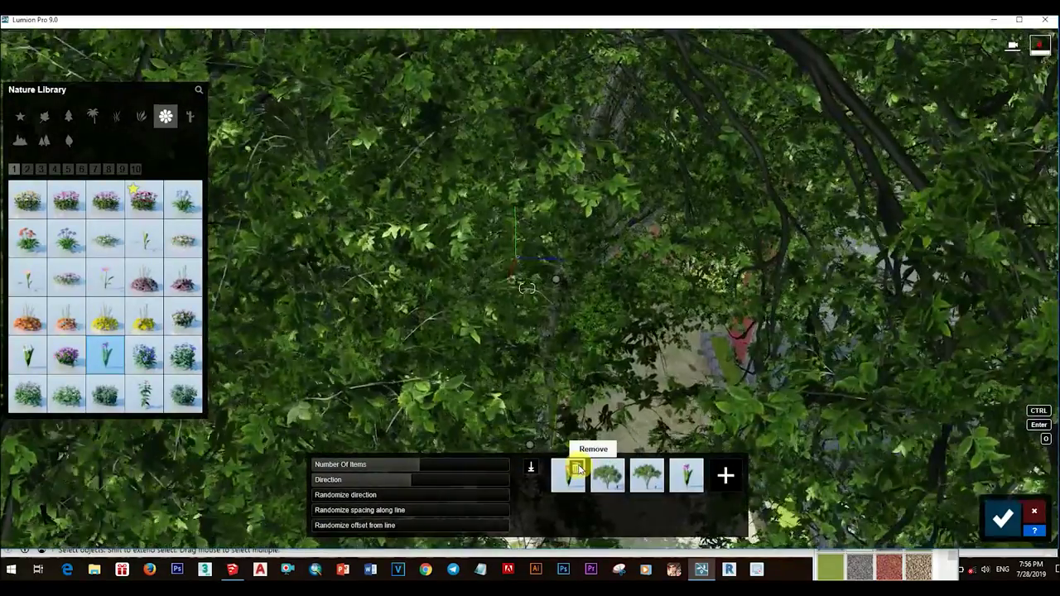
left_click(582, 469)
left_click(582, 470)
Keep only the pink flower in the line and move the view over the side garden strip
left_click(600, 469)
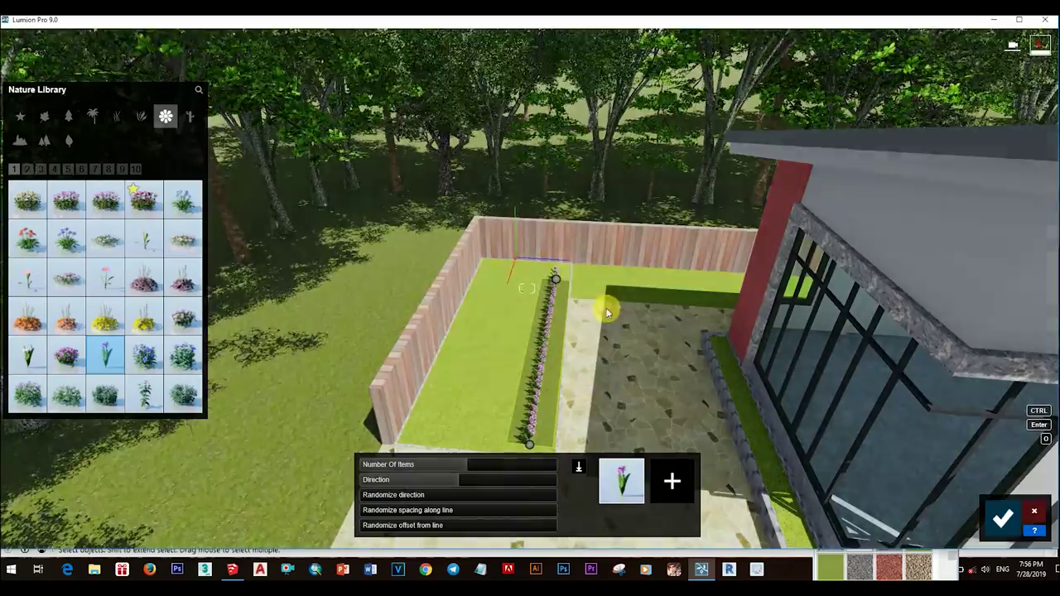
right_click_drag(526, 288, 526, 288)
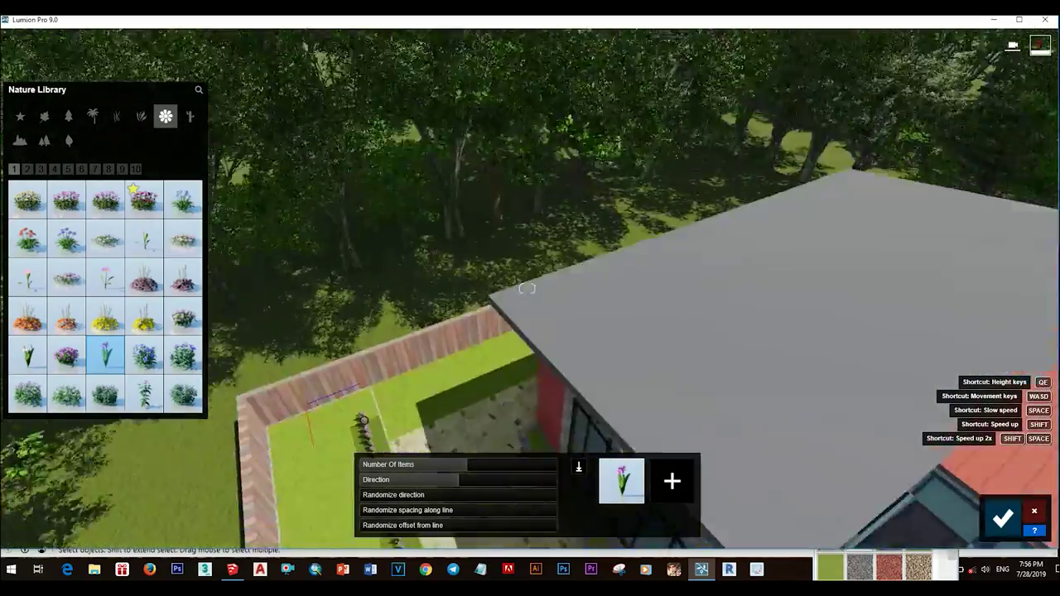
right_click_drag(587, 274, 607, 182)
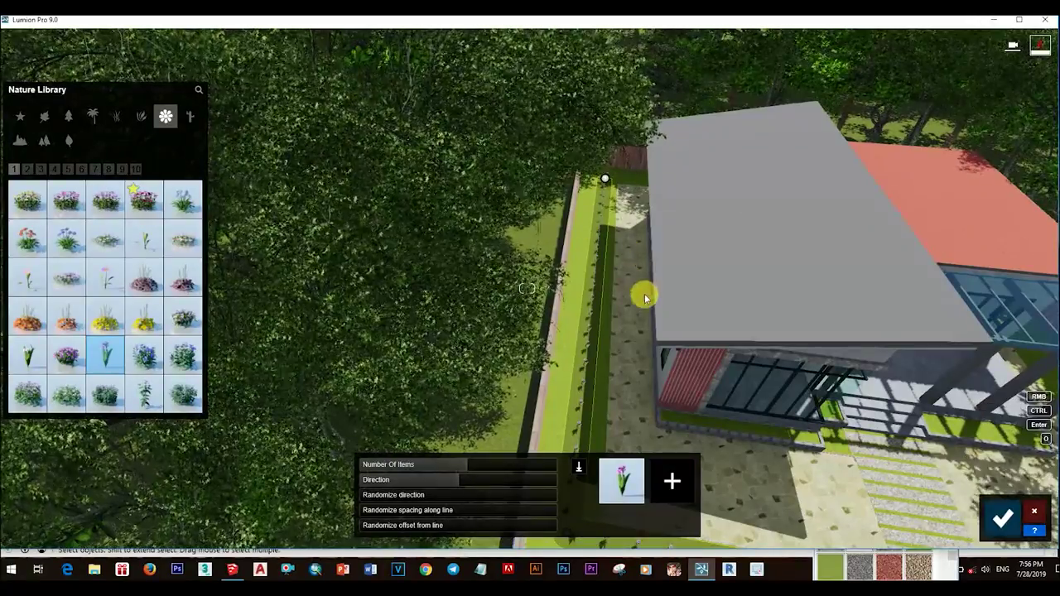
right_click_drag(638, 291, 547, 179)
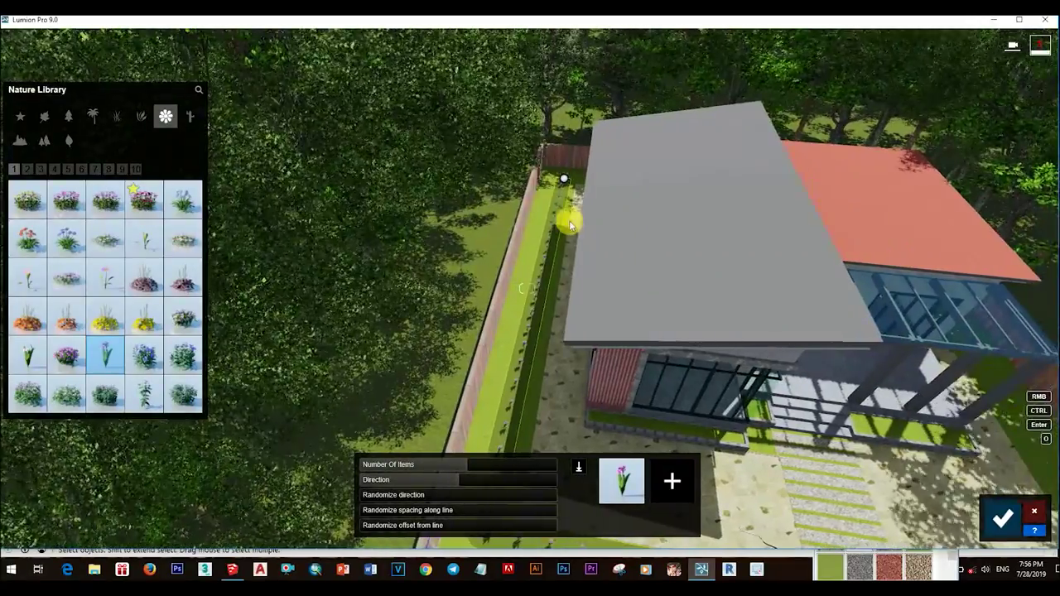
right_click_drag(569, 224, 539, 130)
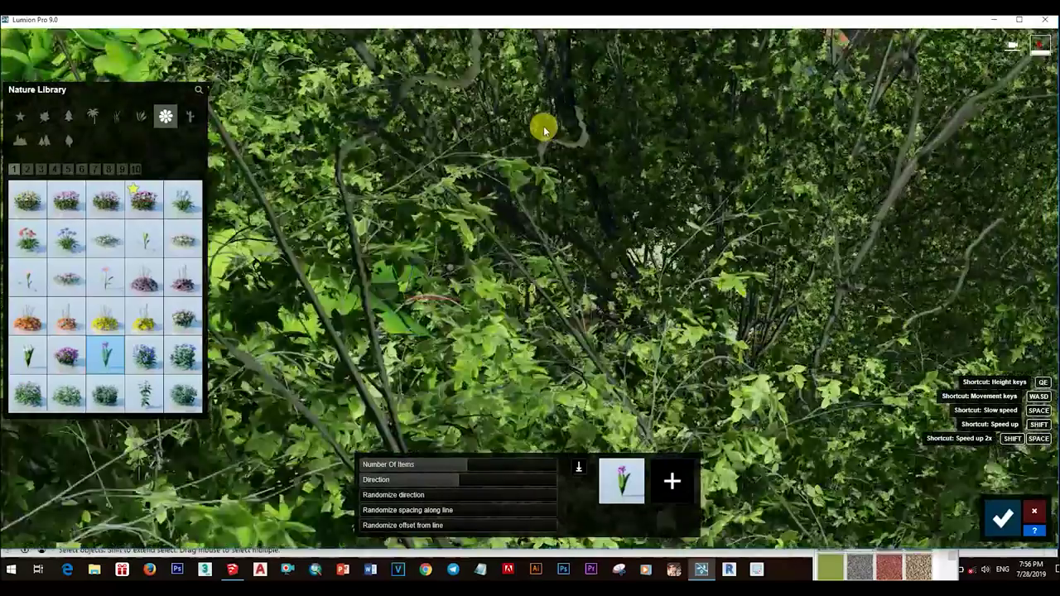
scroll(570, 141, "down", 5)
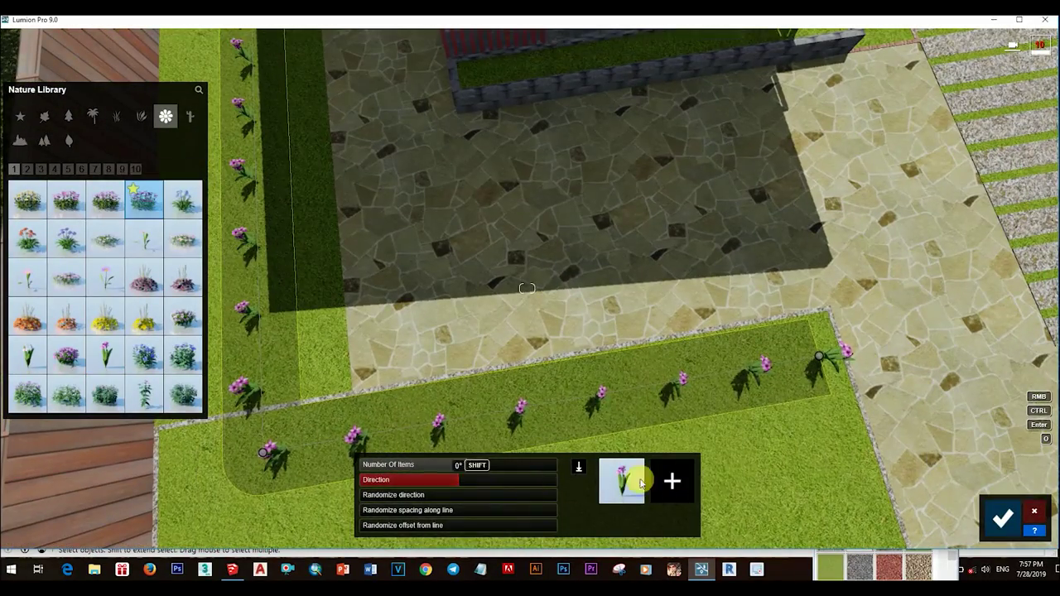
Add pink daisies, yellow and blue flowers to the line and raise its item count
left_click(671, 480)
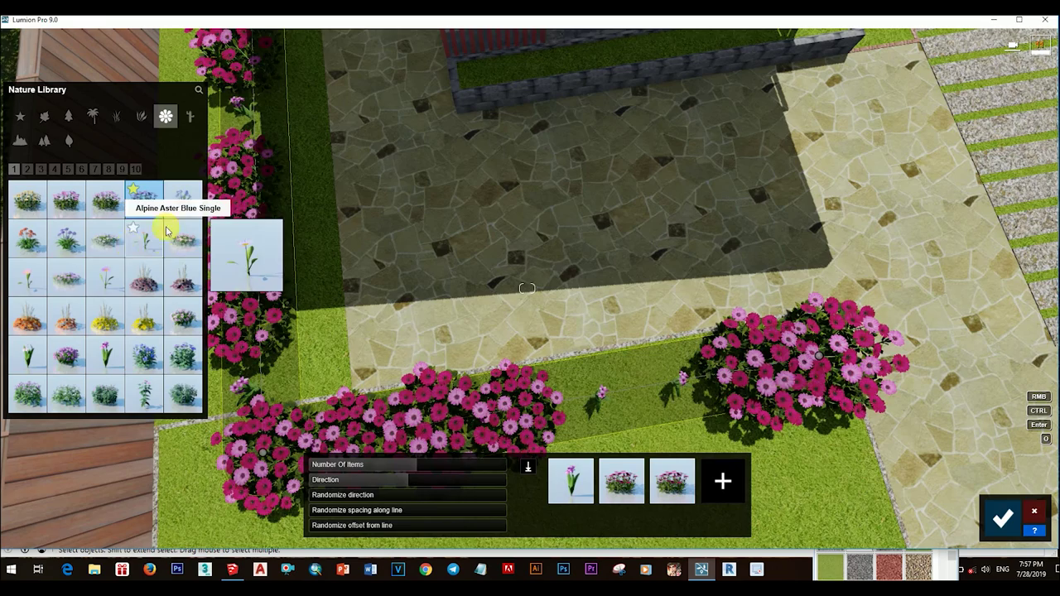
left_click(96, 315)
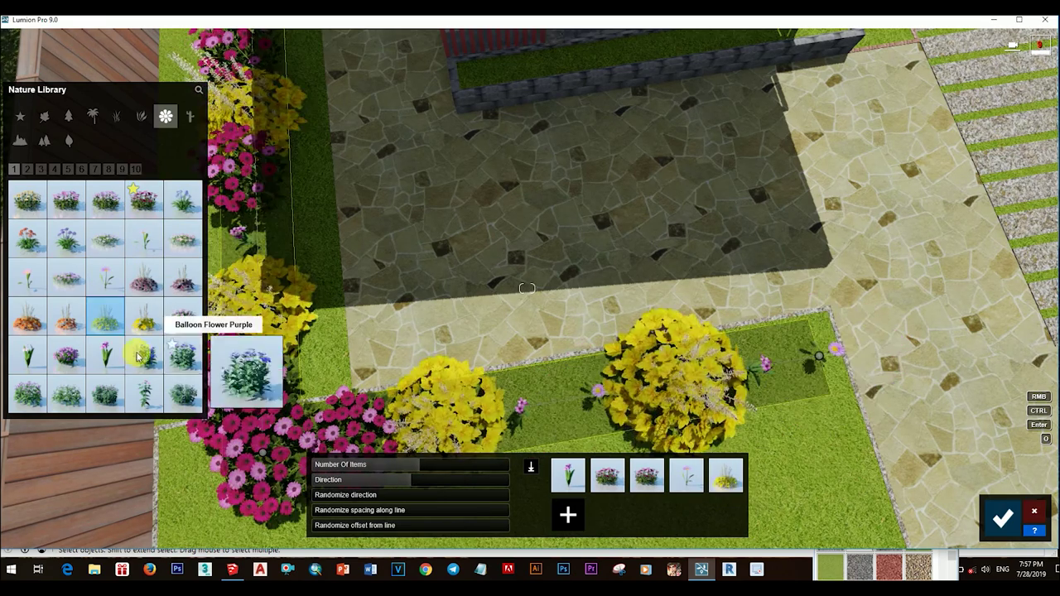
left_click(726, 474)
left_click(568, 508)
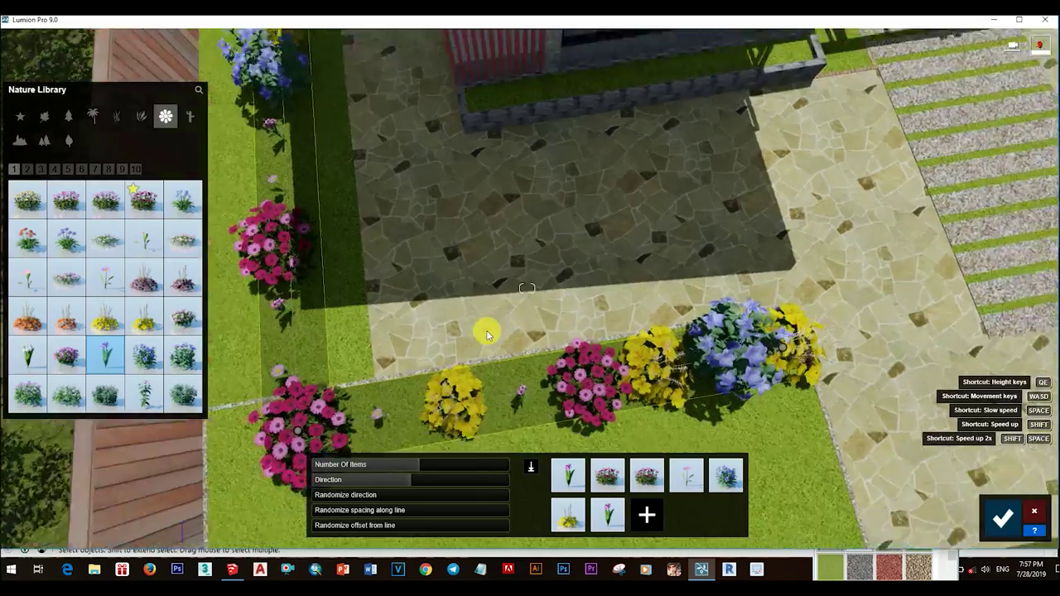
right_click_drag(485, 331, 497, 331)
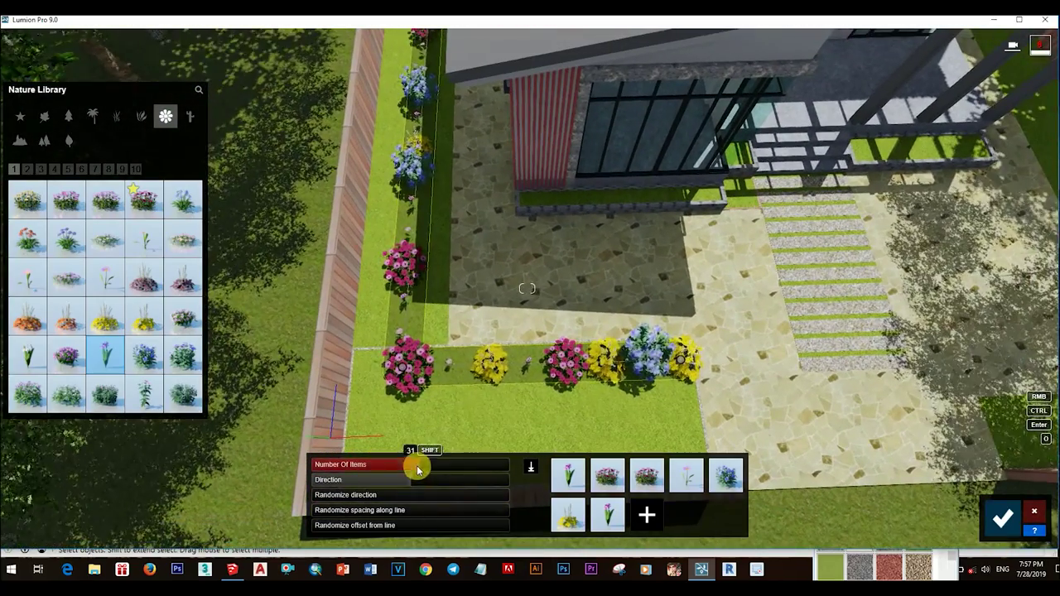
left_click_drag(439, 470, 481, 480)
mouse_move(520, 414)
right_mouse_down()
mouse_move(520, 389)
mouse_move(505, 456)
right_mouse_up()
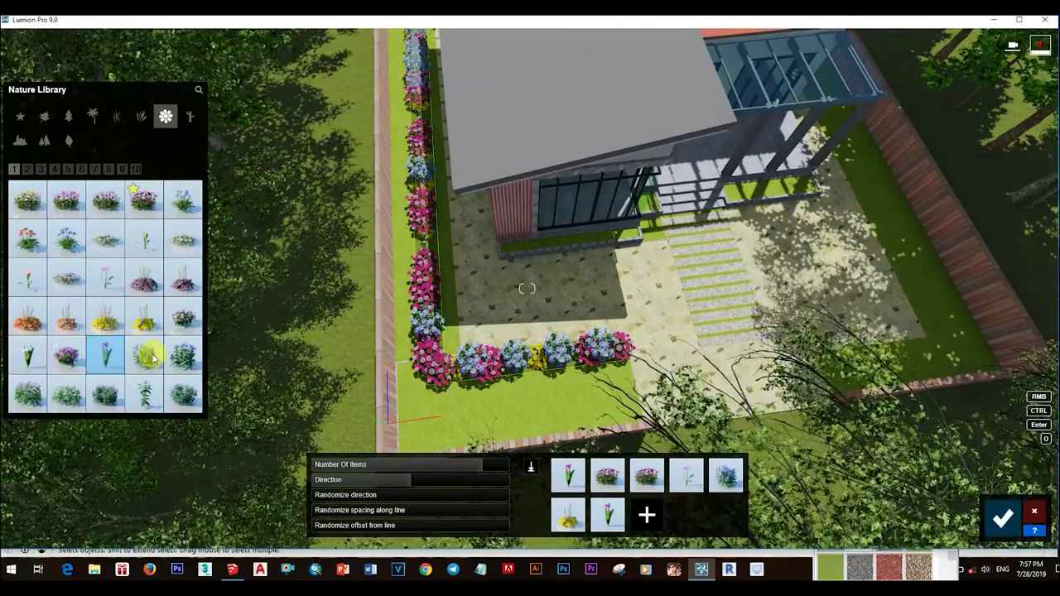
Add another blue variety and one more plant, then commit the mixed border
left_click(646, 514)
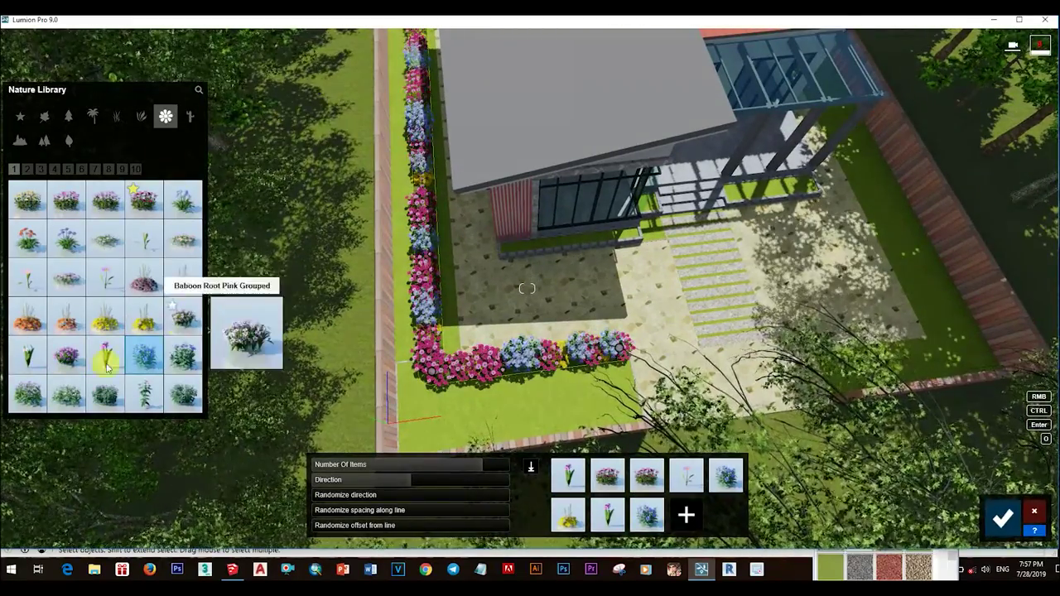
left_click(144, 394)
left_click(687, 515)
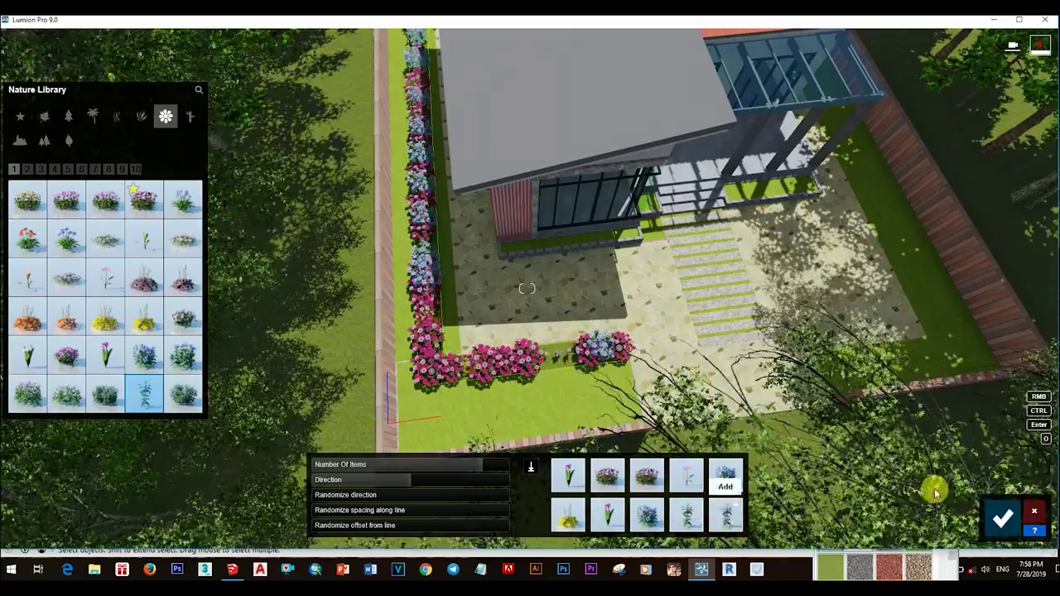
left_click(1004, 517)
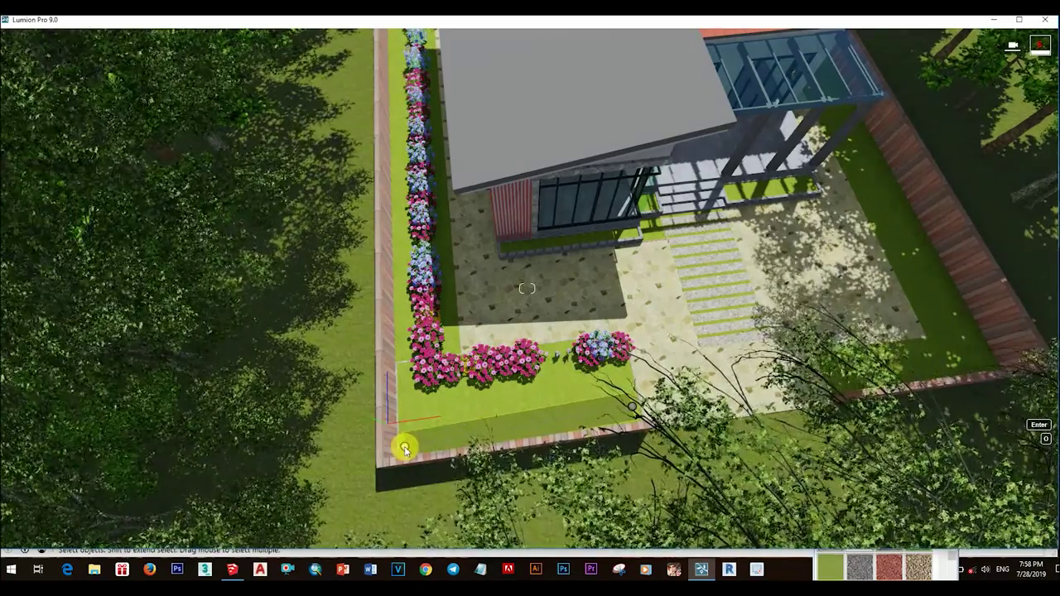
Draw and commit a second flower line along the bottom edge
left_click(400, 451)
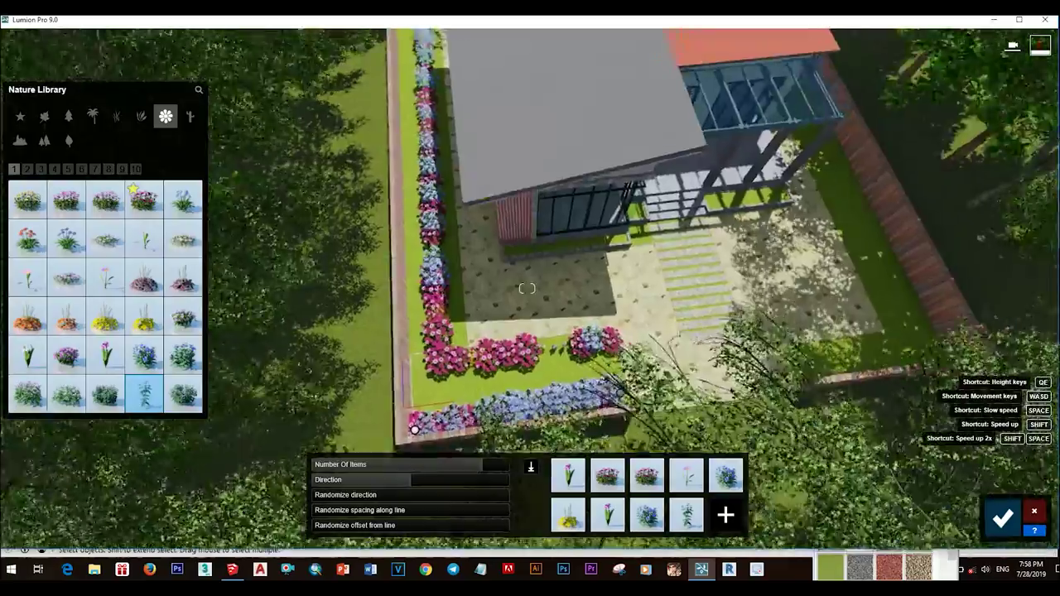
right_click_drag(510, 239, 470, 197)
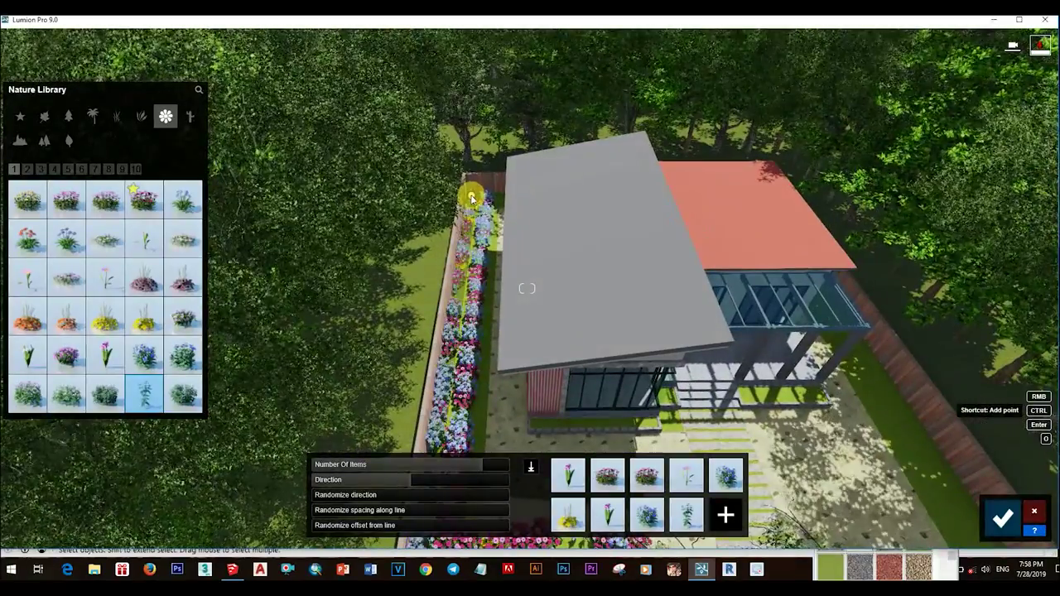
left_click(999, 520)
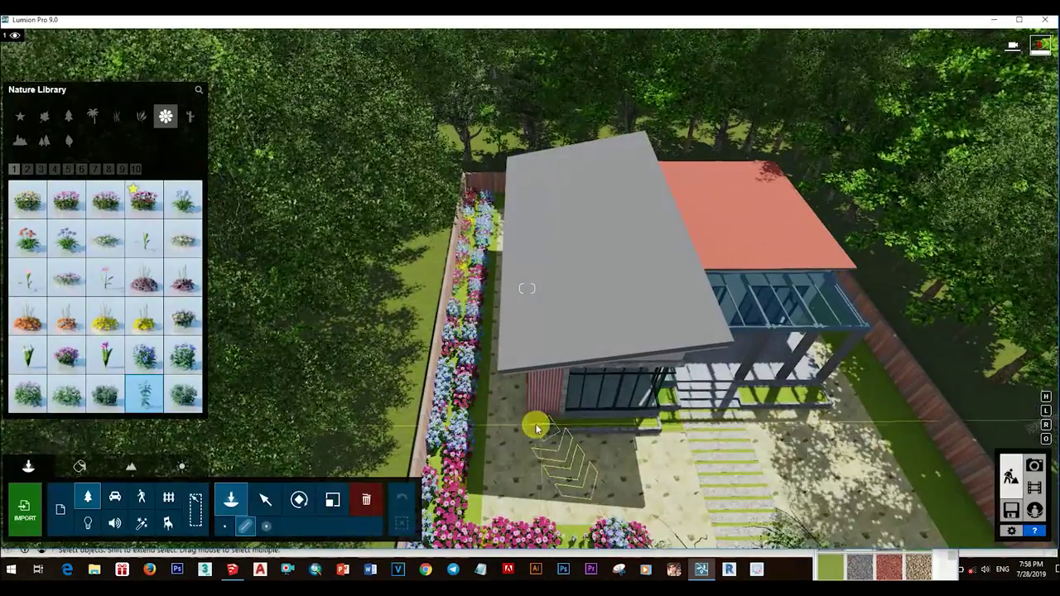
Lay a flower line along the foot of the house front wall
left_click(536, 426)
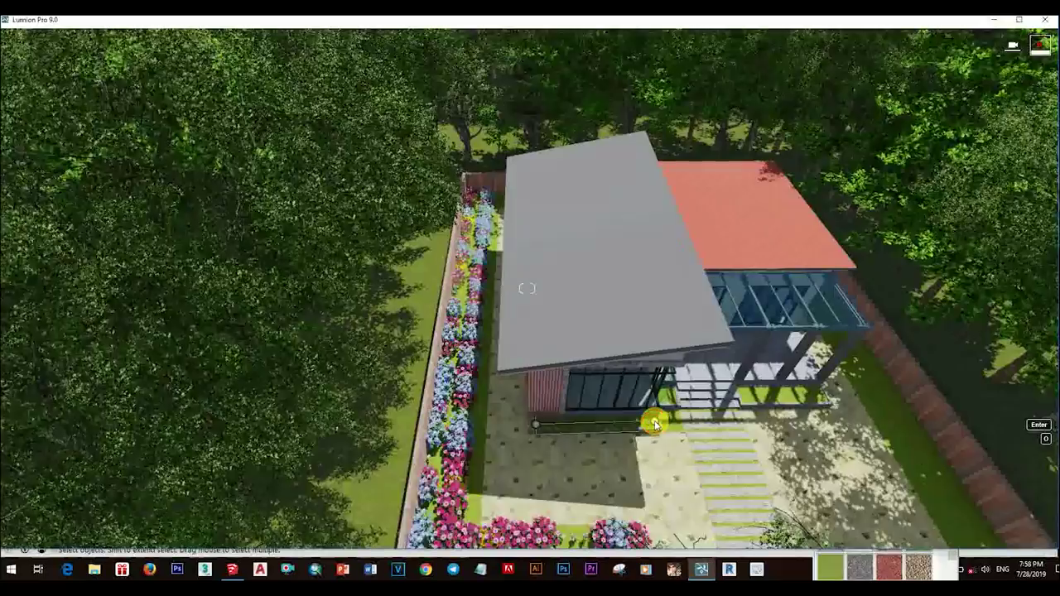
left_click(654, 420)
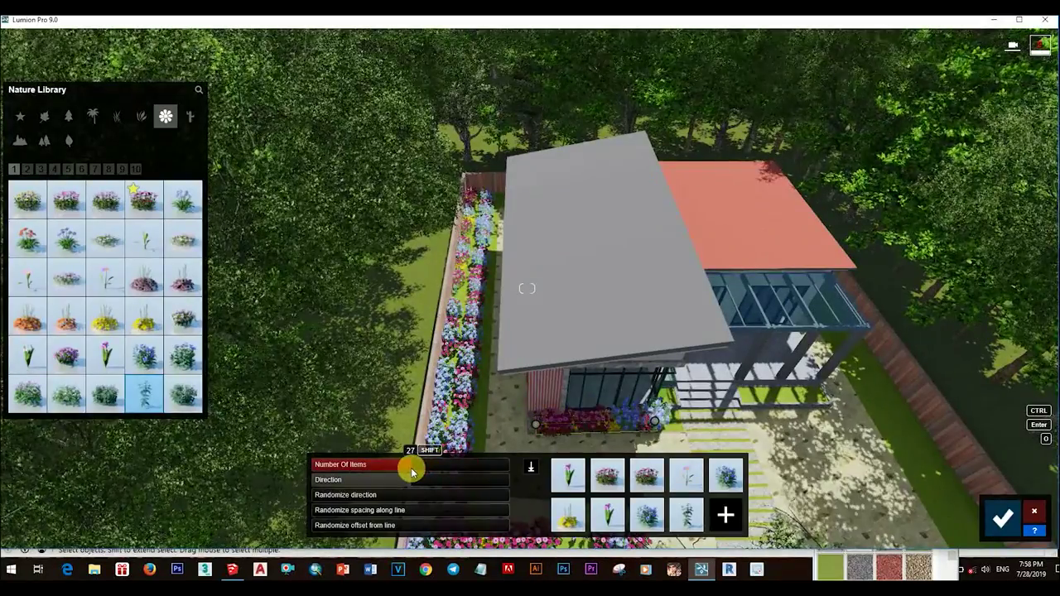
key("Return")
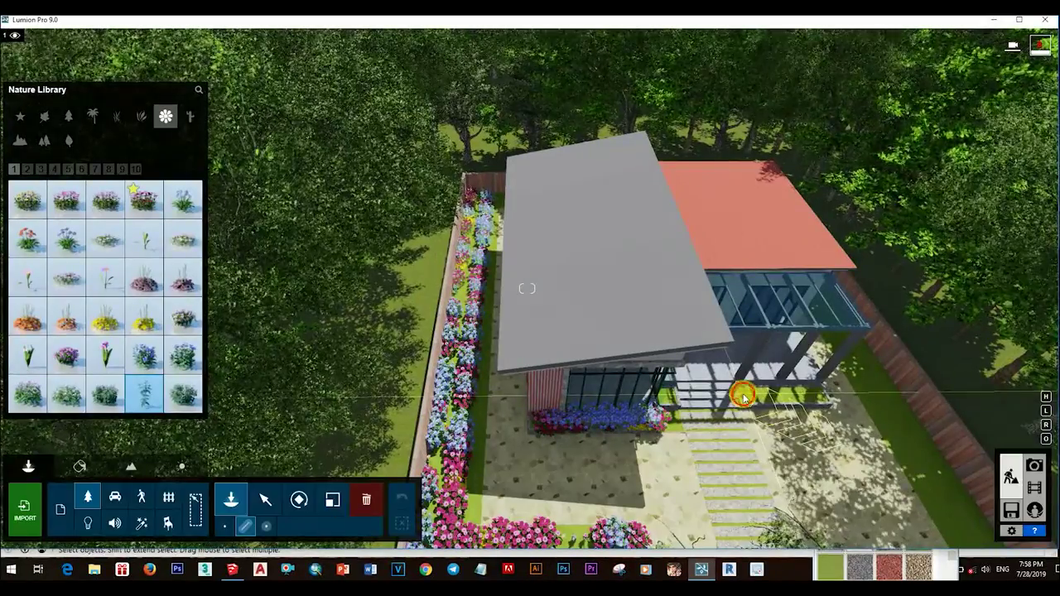
Lay and commit a flower line beside the glass porch
left_click(743, 398)
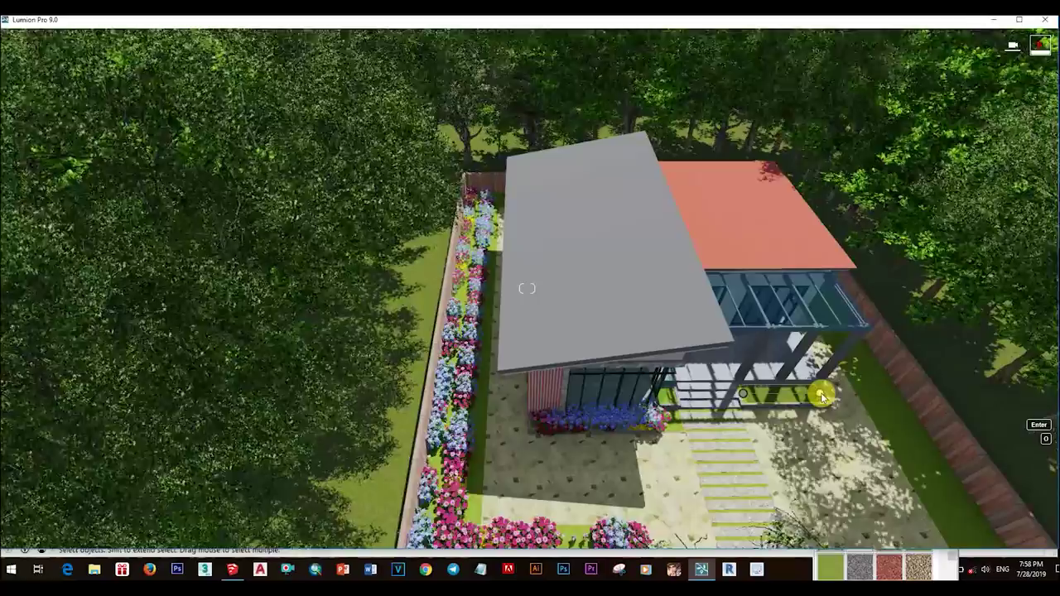
left_click(821, 396)
left_click(1004, 519)
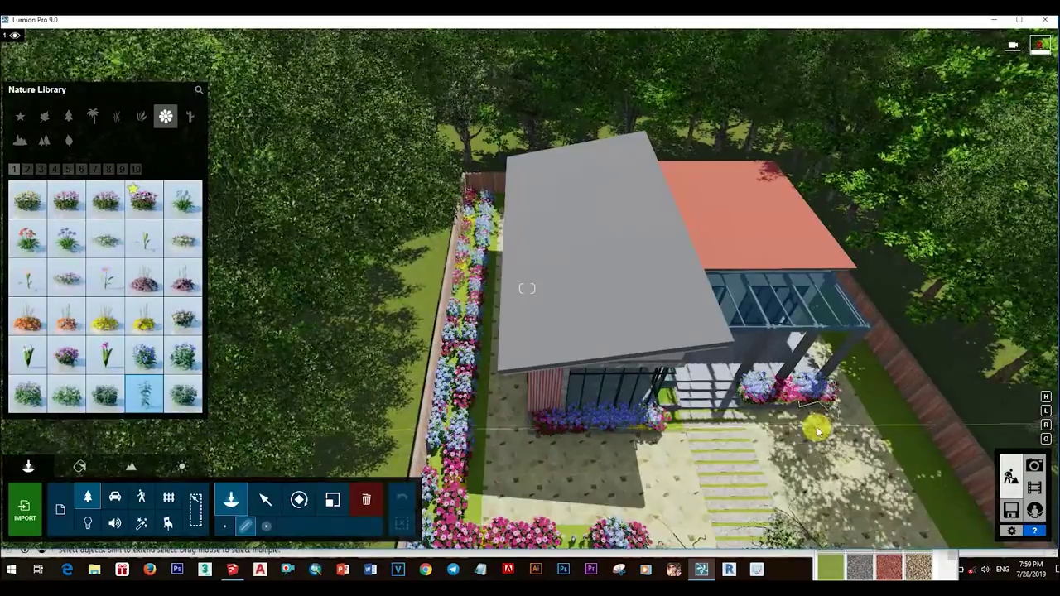
right_click_drag(817, 430, 762, 421)
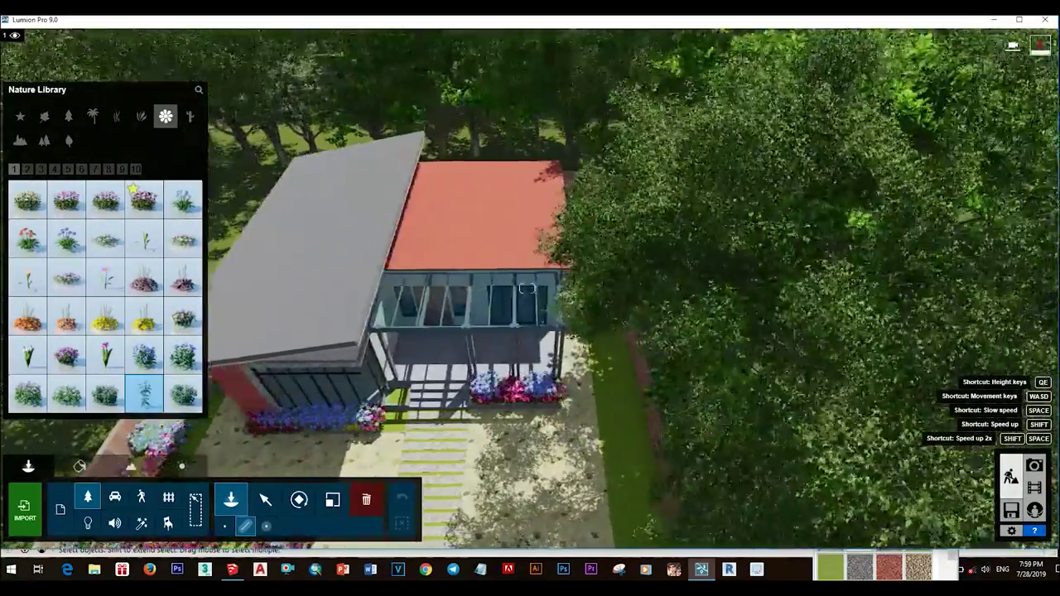
mouse_move(610, 278)
right_mouse_down()
mouse_move(605, 294)
mouse_move(513, 144)
right_mouse_up()
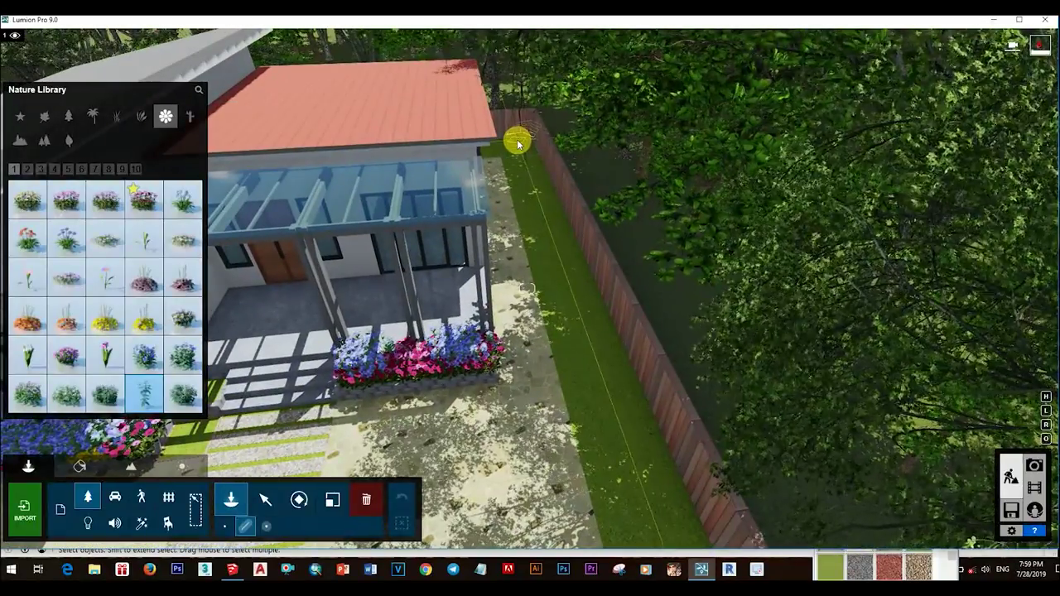
Lay a dense mixed flower row along the grass strip by the side fence
right_click(518, 144)
key("w")
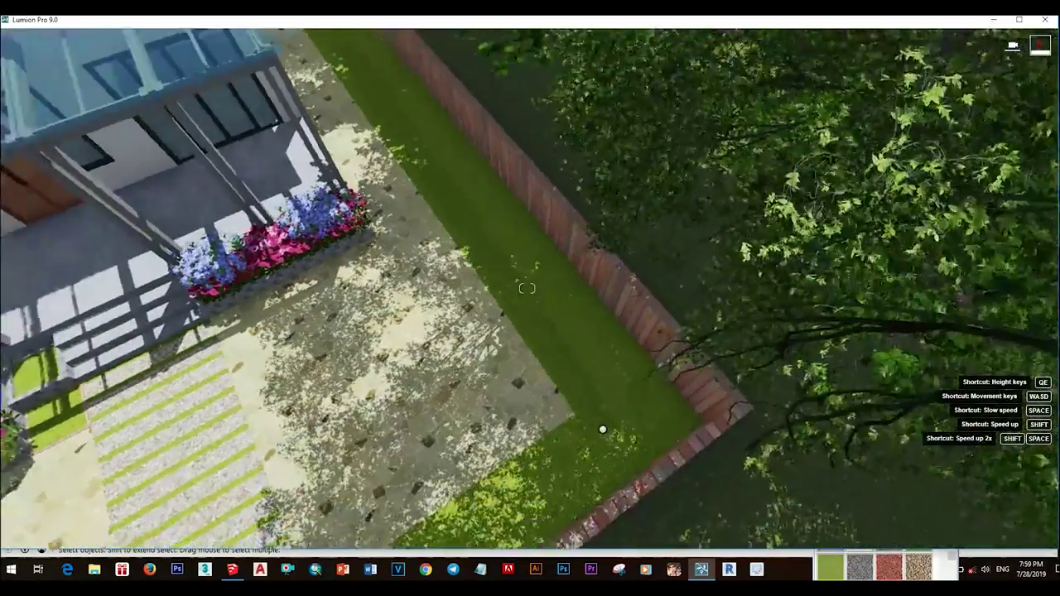
key("Return")
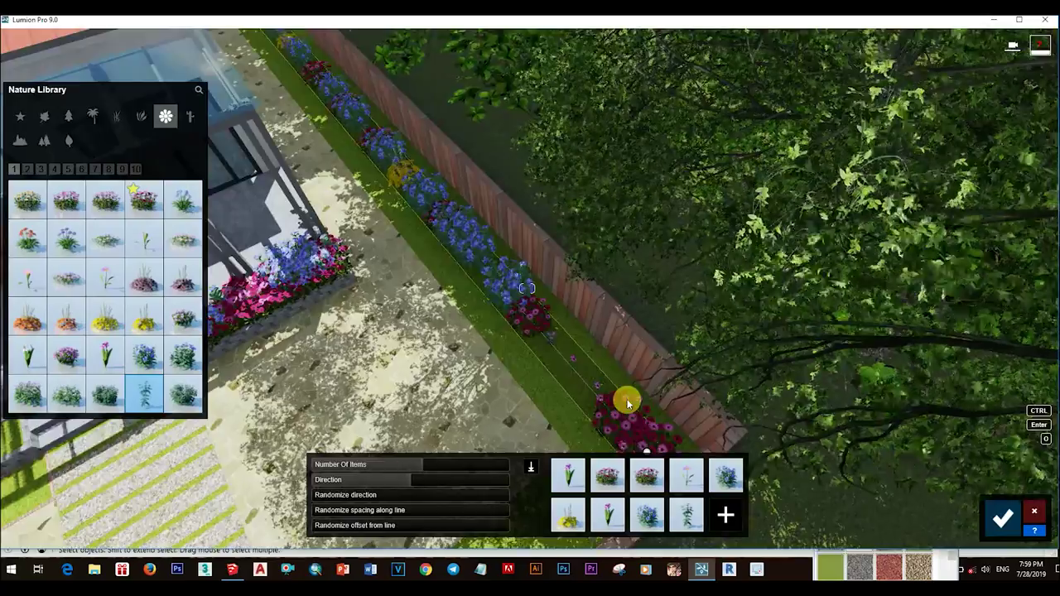
key("s")
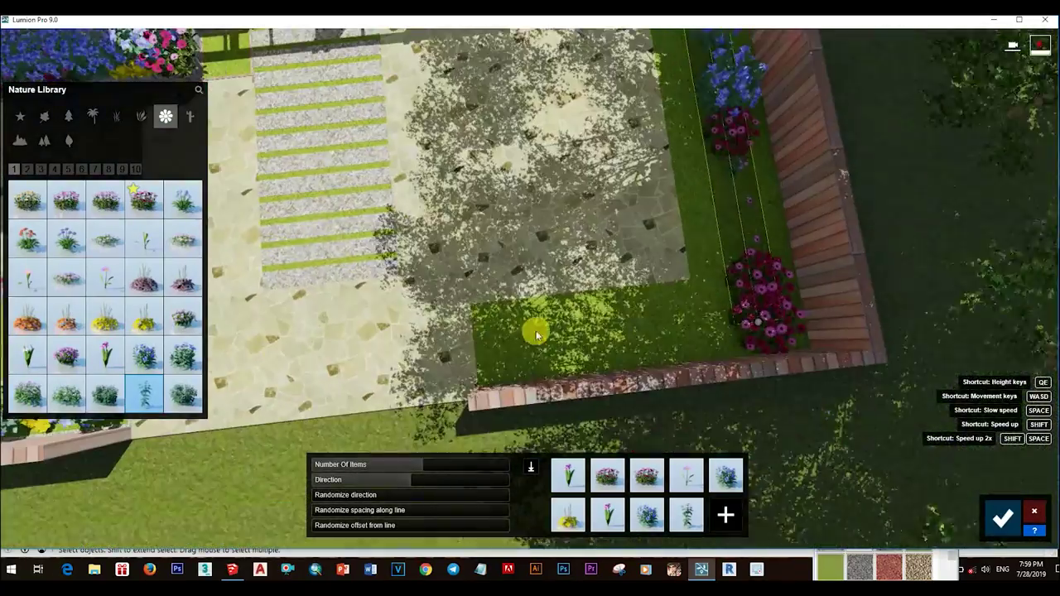
left_click(504, 355)
mouse_move(423, 465)
left_mouse_down()
mouse_move(487, 468)
mouse_move(572, 438)
left_mouse_up()
left_click(1002, 517)
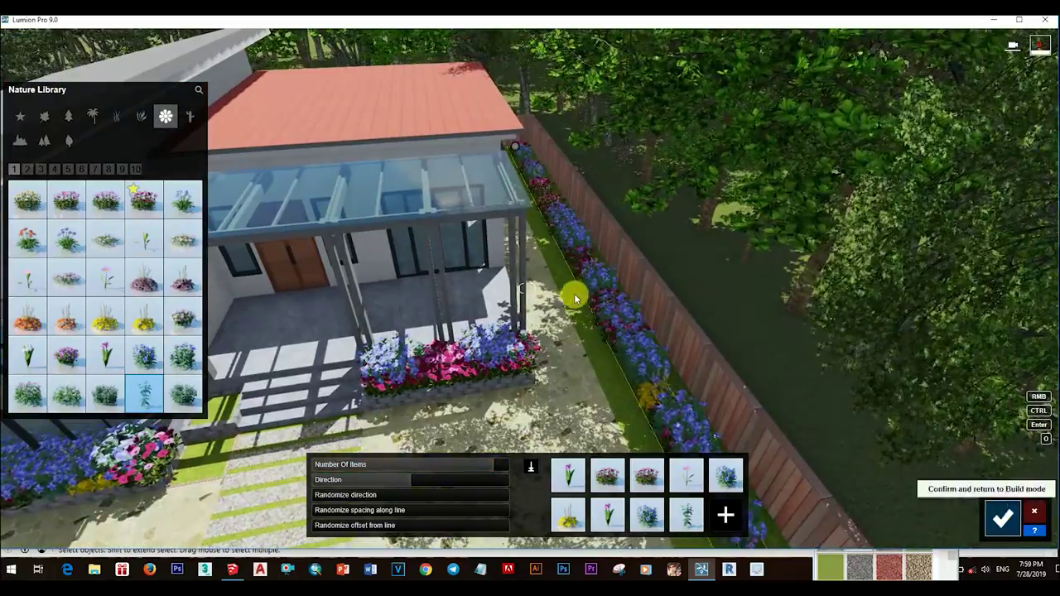
mouse_move(461, 300)
right_mouse_down()
mouse_move(330, 263)
mouse_move(286, 227)
mouse_move(523, 175)
right_mouse_up()
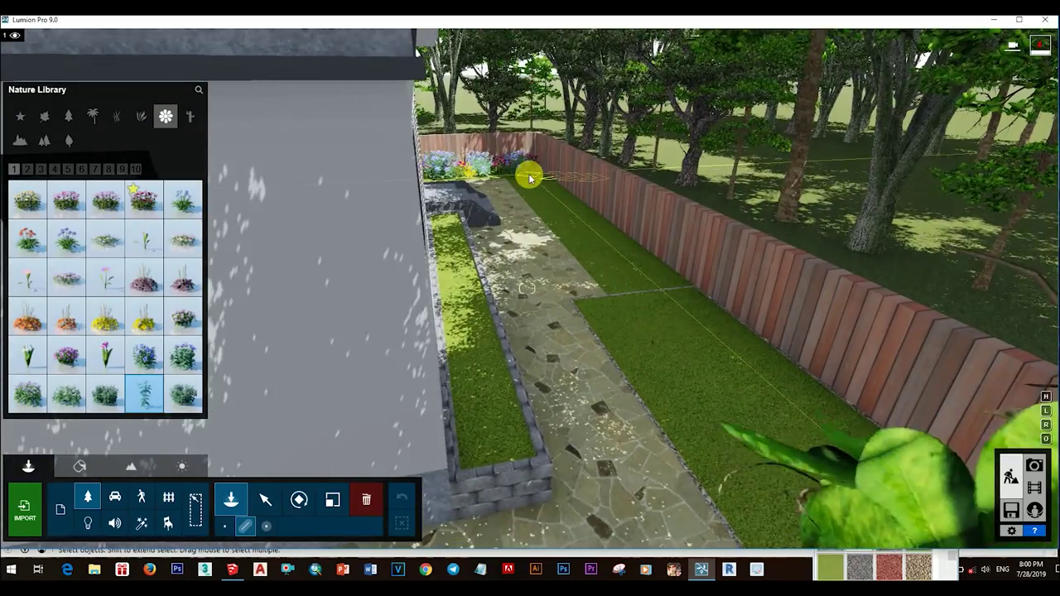
Place a 19-item row of blue, pink and red flowers along the back fence, then fly back out
mouse_move(523, 176)
right_mouse_down()
mouse_move(601, 274)
mouse_move(668, 244)
right_mouse_up()
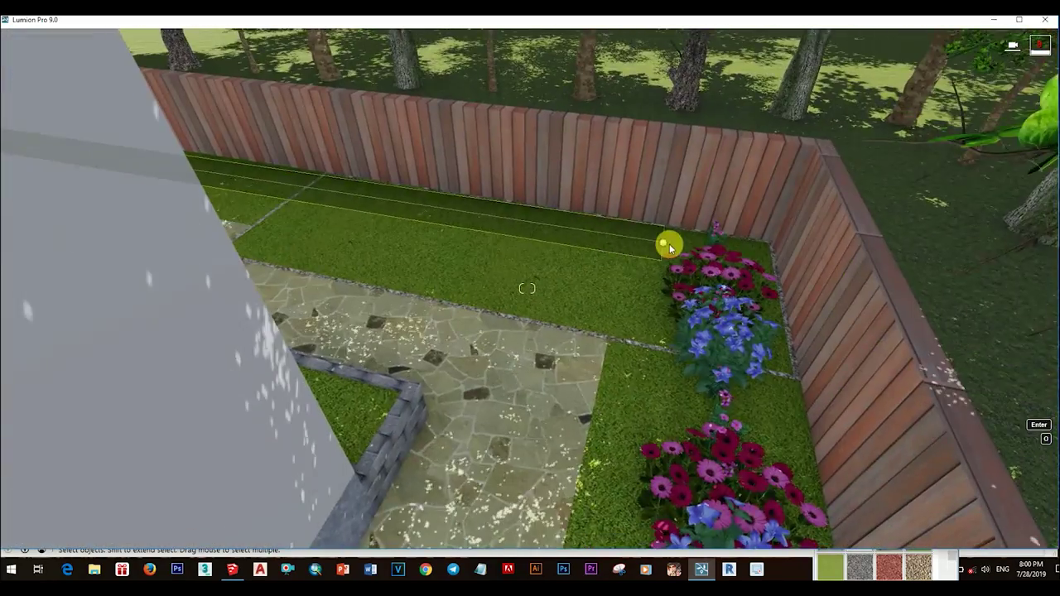
left_click(667, 245)
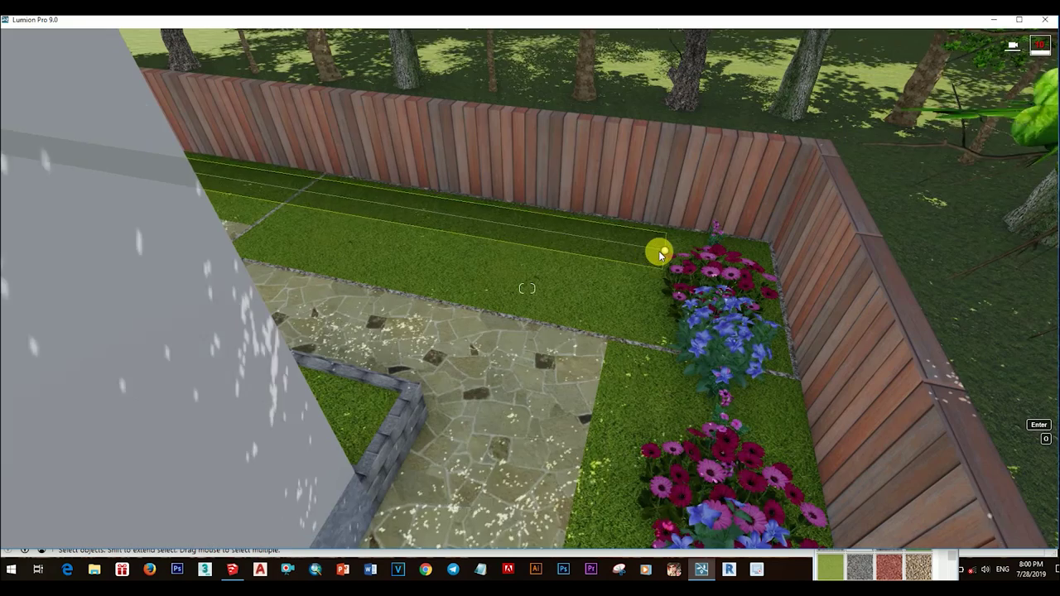
left_click(1001, 518)
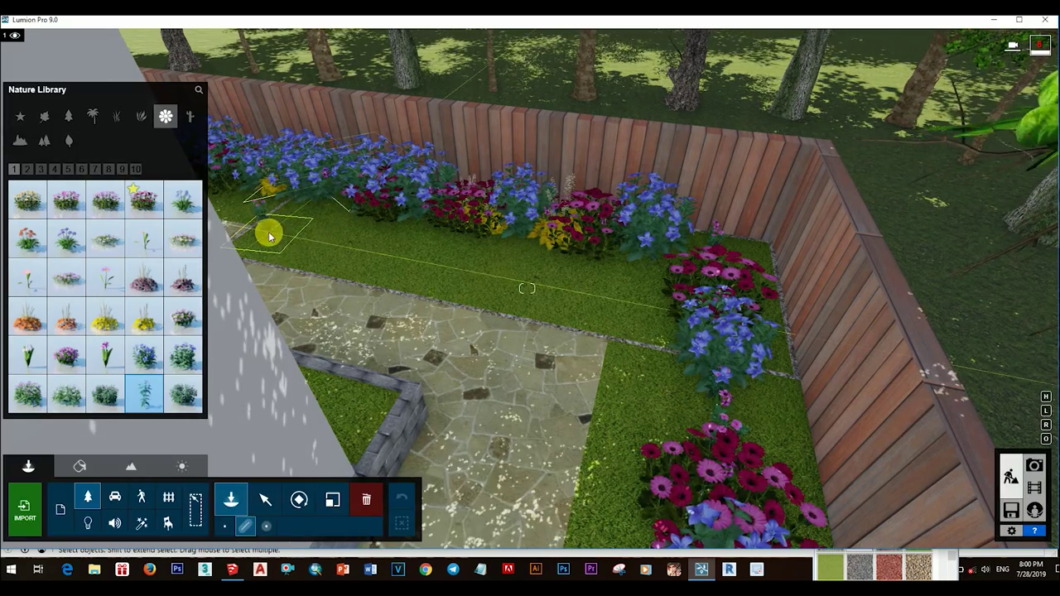
left_click(268, 234)
left_click(650, 310)
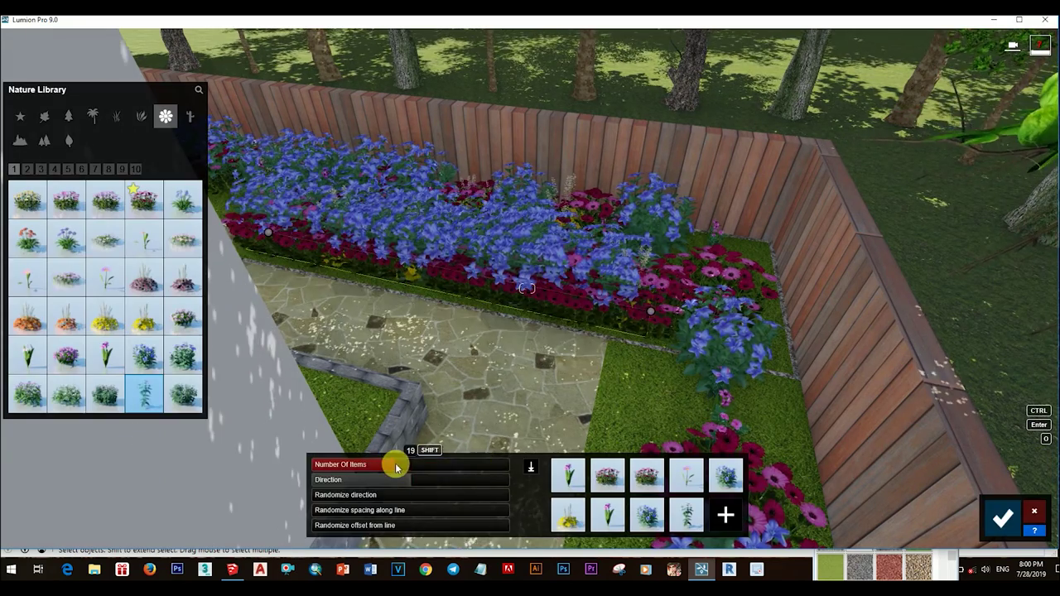
left_click(395, 469)
left_click(1002, 519)
right_click_drag(687, 315, 632, 331)
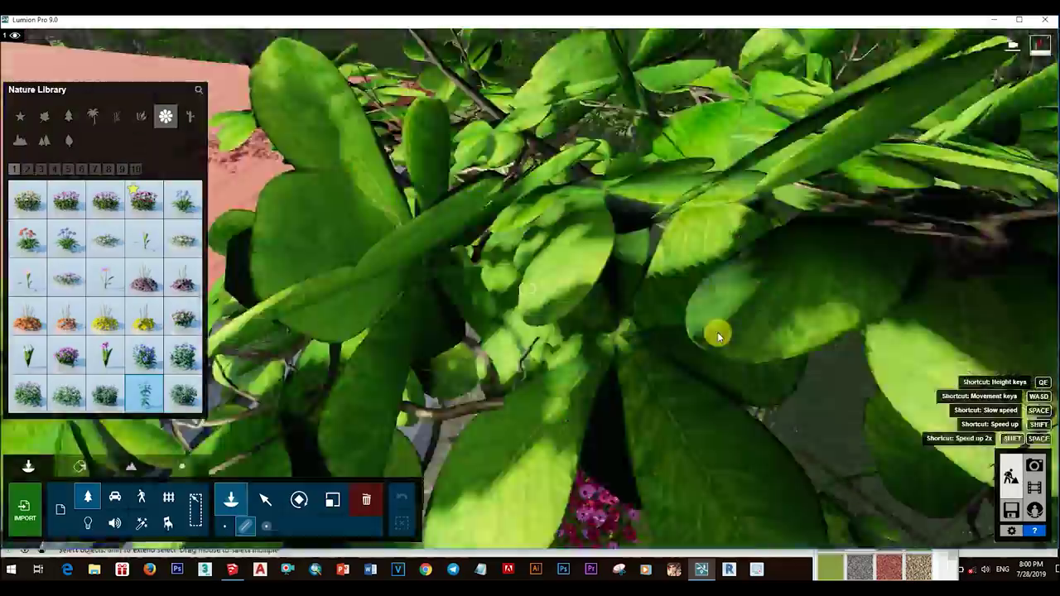
key("s")
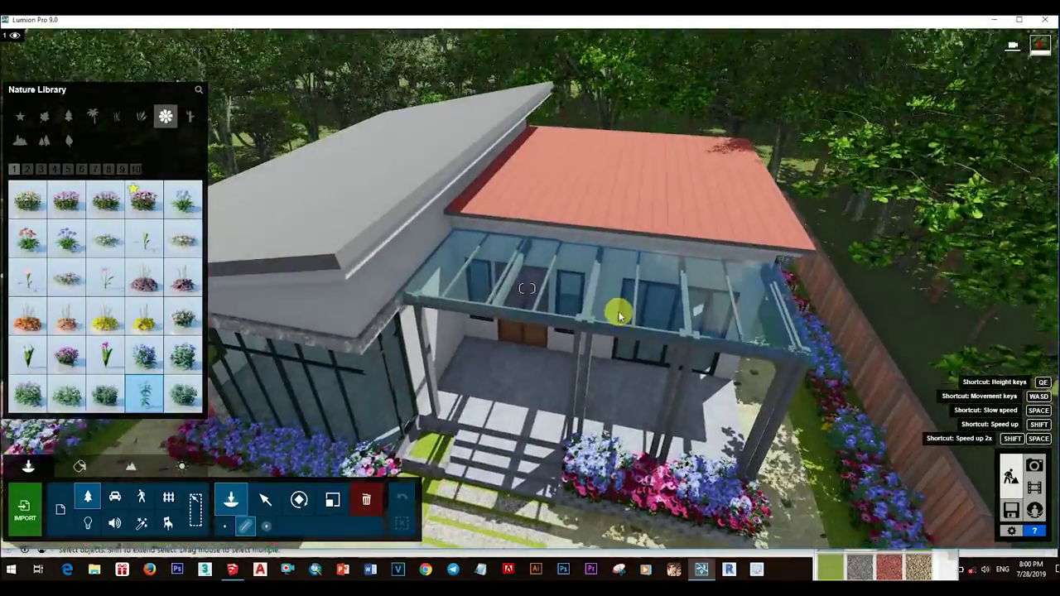
Place a BalsamFir-L RT conifer in the side garden
key("w")
right_click_drag(526, 288, 527, 288)
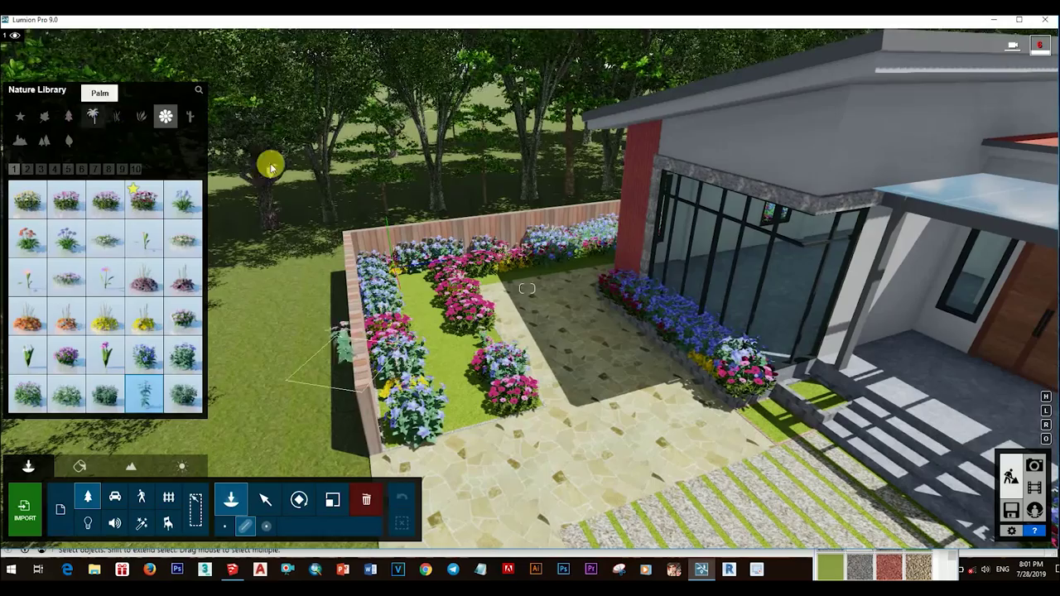
left_click(69, 116)
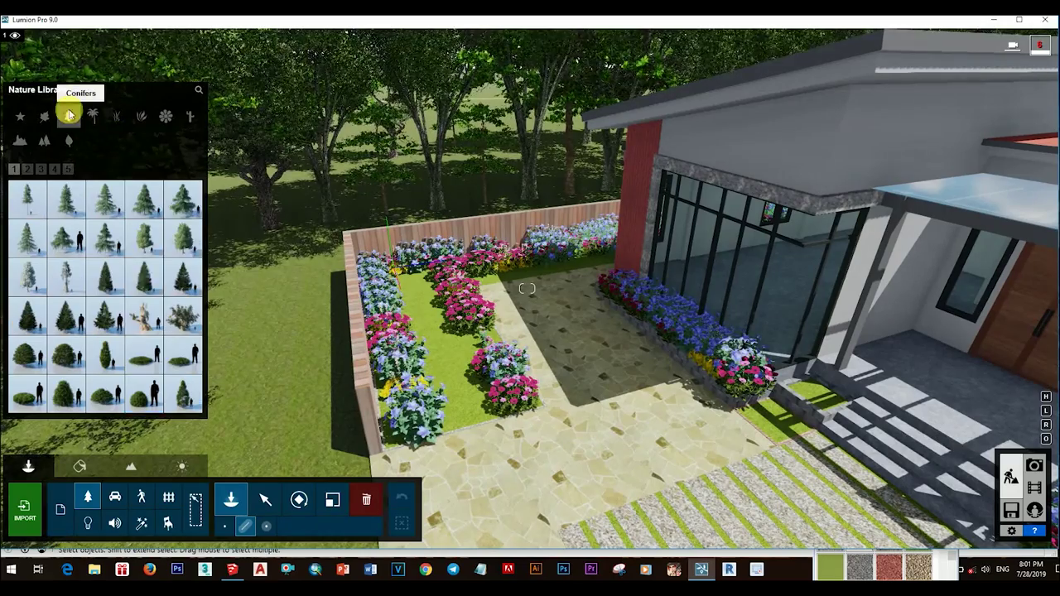
left_click(153, 284)
left_click(419, 286)
Scale the Balsam Fir down to a smaller, slender shape
left_click(332, 499)
left_click(401, 266)
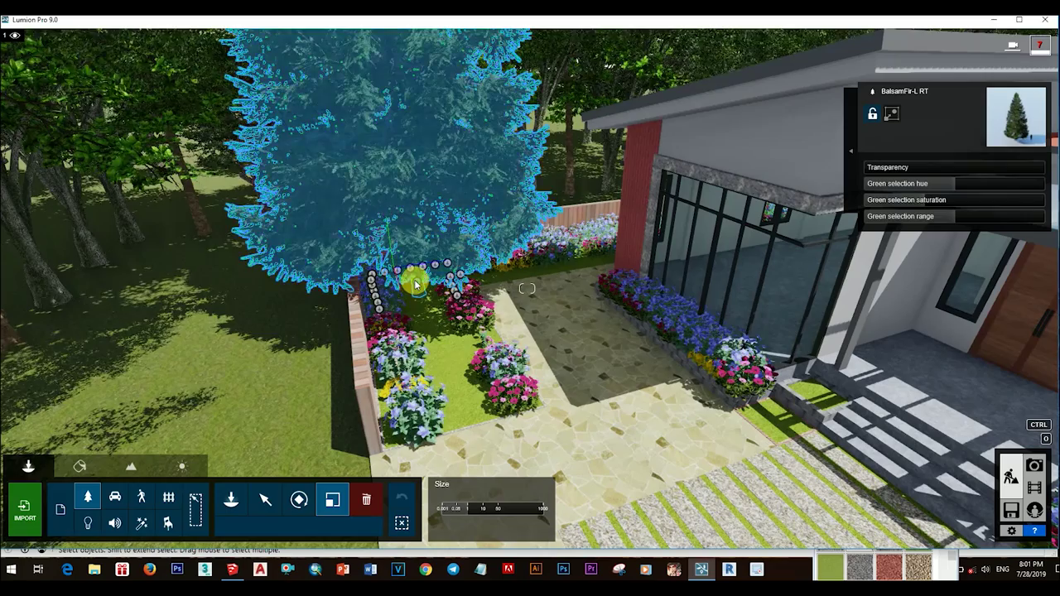
left_click_drag(416, 284, 420, 284)
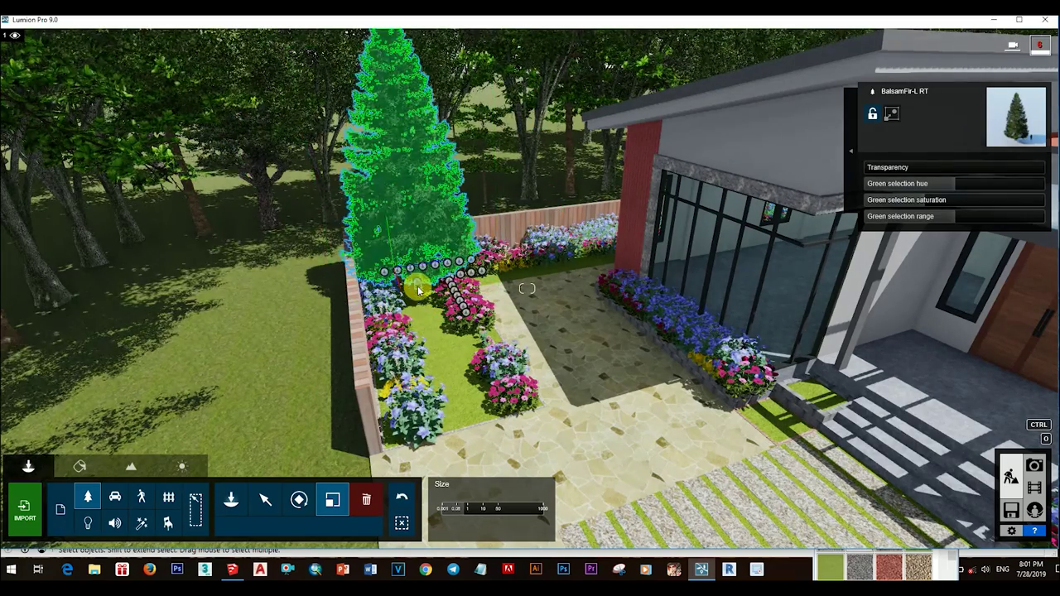
left_click(269, 502)
mouse_move(419, 285)
left_mouse_down()
mouse_move(447, 337)
mouse_move(392, 45)
left_mouse_up()
Move the fir toward the fence corner of the side garden
left_click(268, 502)
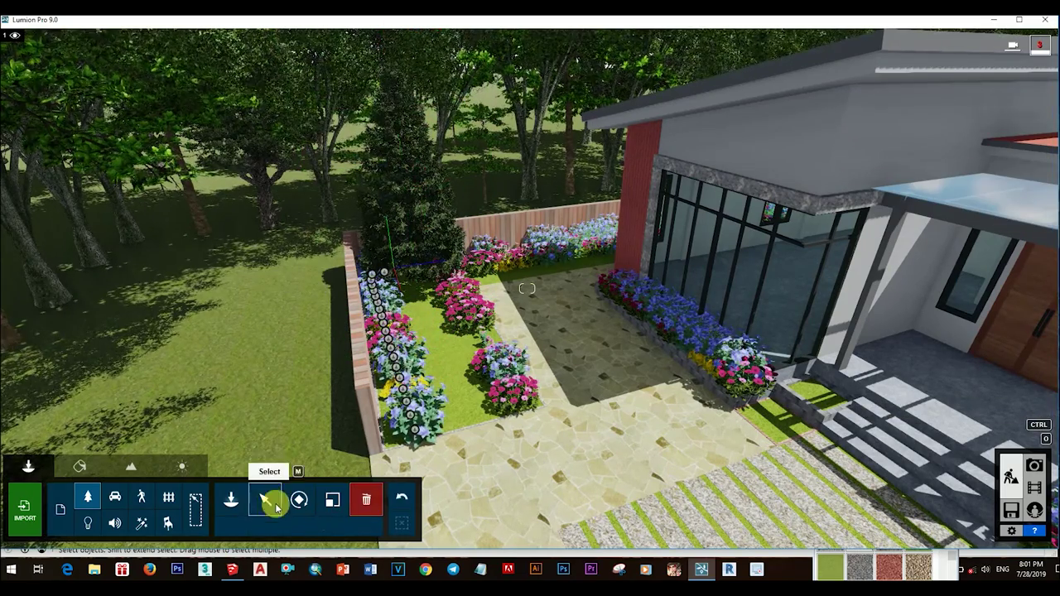
left_click(417, 284)
left_click_drag(417, 284, 444, 337)
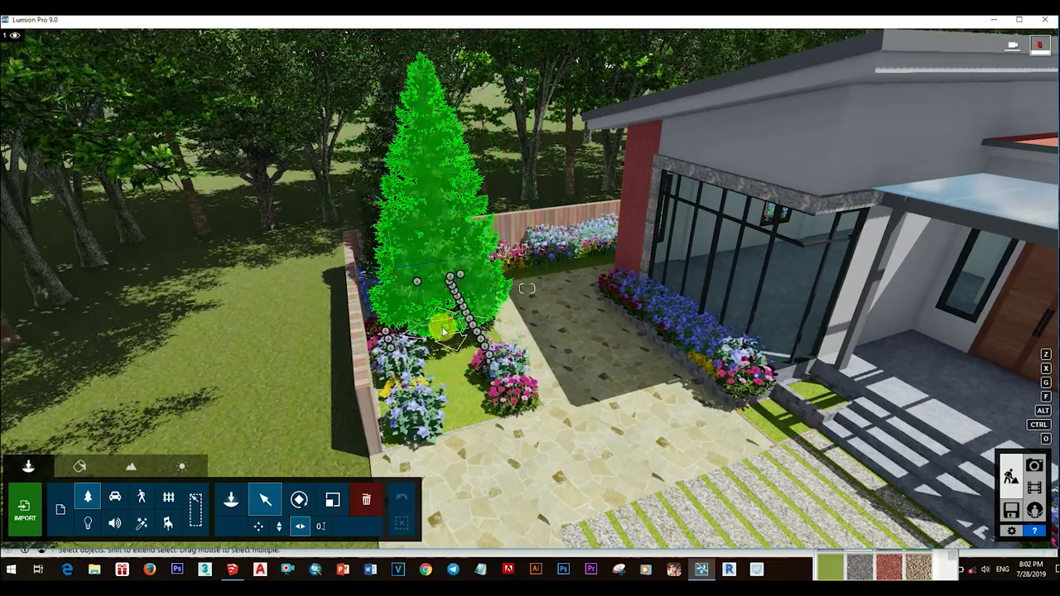
mouse_move(444, 337)
left_mouse_down()
mouse_move(460, 408)
mouse_move(815, 397)
mouse_move(765, 422)
left_mouse_up()
Place a small fir beside the front steps and swing the view to the house front
left_click(331, 501)
left_click(883, 367)
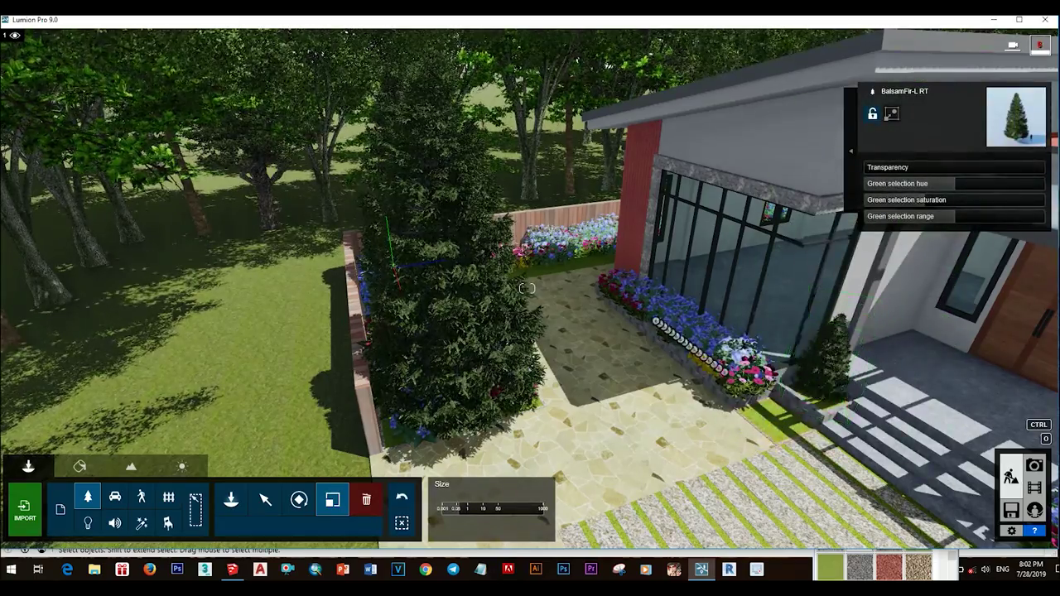
right_click_drag(765, 422, 836, 418)
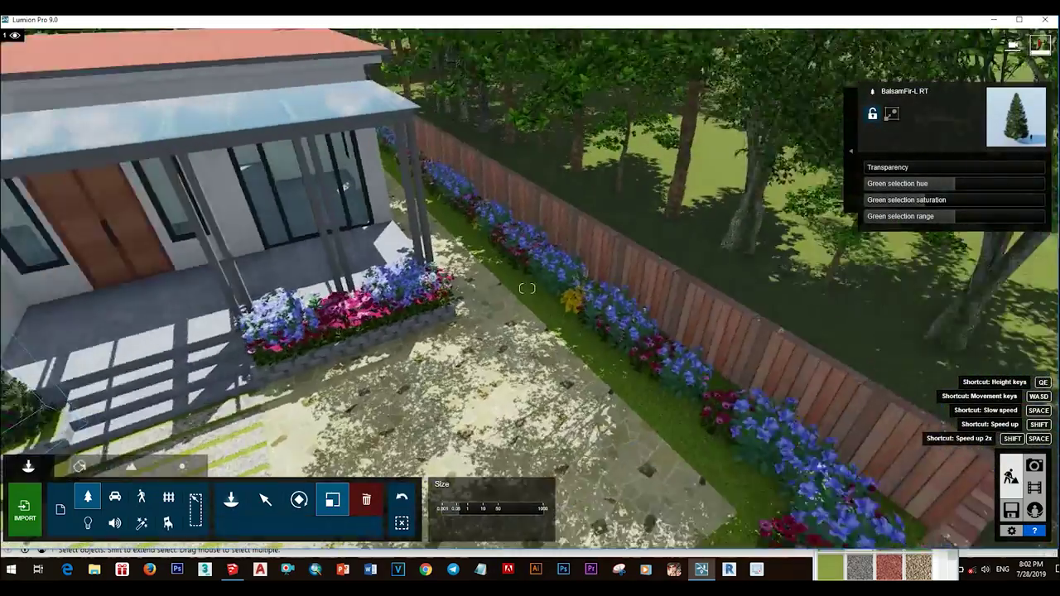
right_click_drag(526, 289, 331, 290)
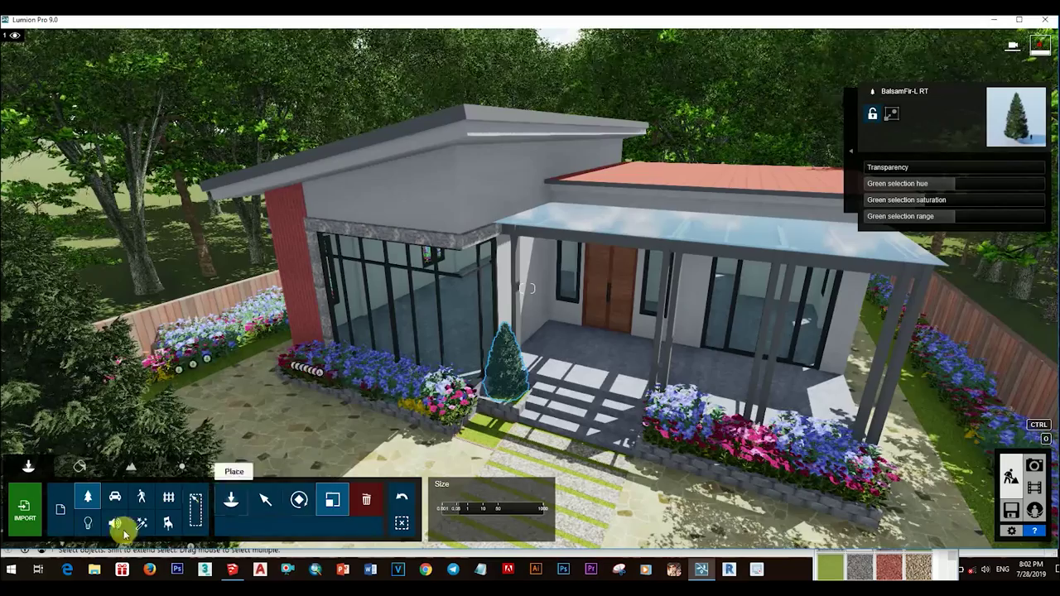
left_click(88, 521)
right_click_drag(508, 256, 527, 288)
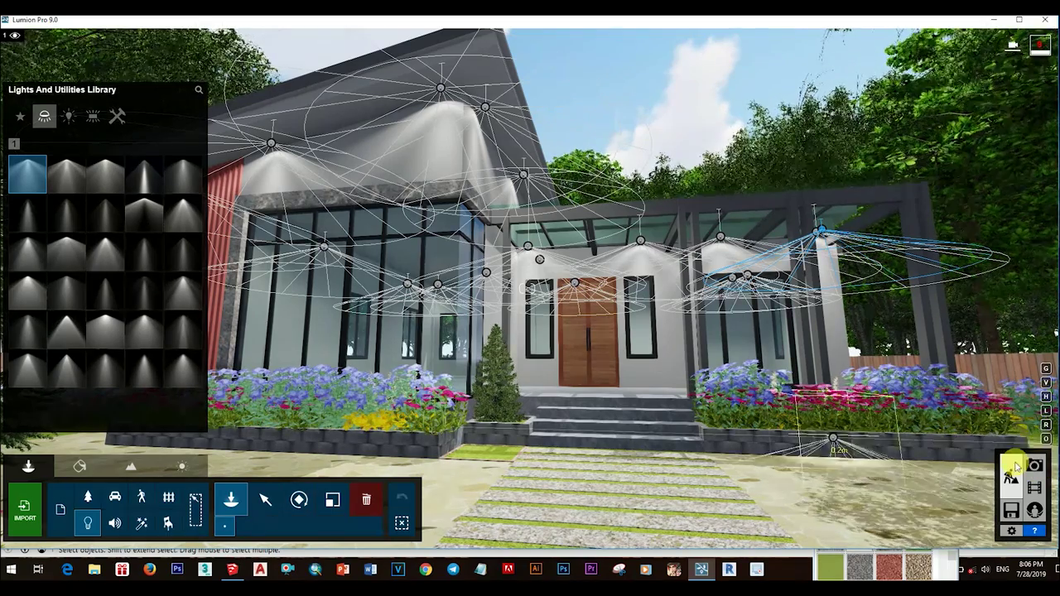
Move the porch spotlight onto the right porch beam
right_click_drag(529, 274, 499, 269)
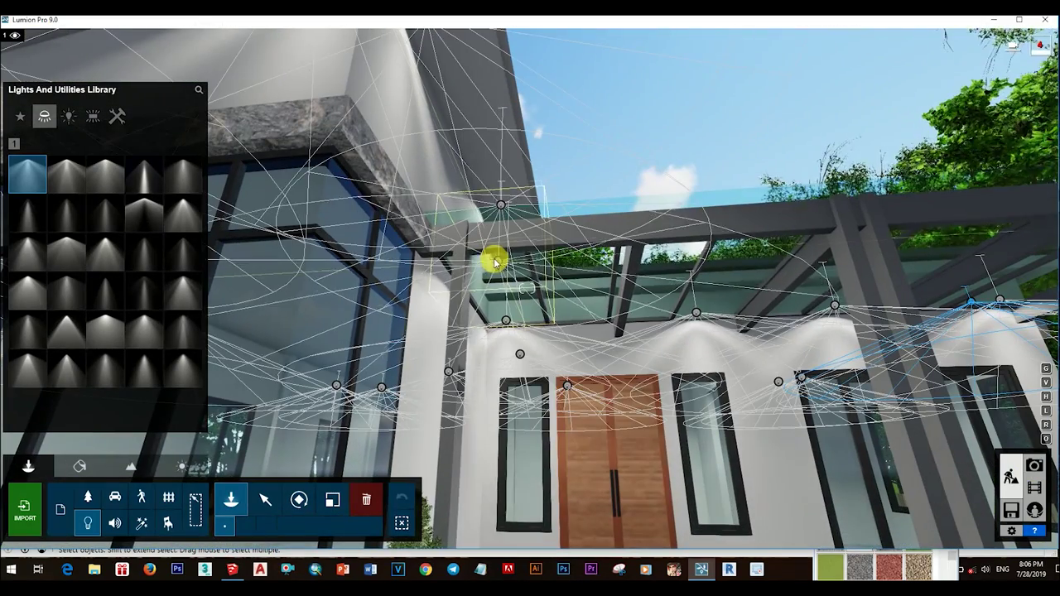
mouse_move(494, 259)
left_mouse_down()
mouse_move(734, 256)
mouse_move(757, 236)
mouse_move(599, 288)
left_mouse_up()
mouse_move(598, 288)
right_mouse_down()
mouse_move(526, 288)
mouse_move(709, 303)
right_mouse_up()
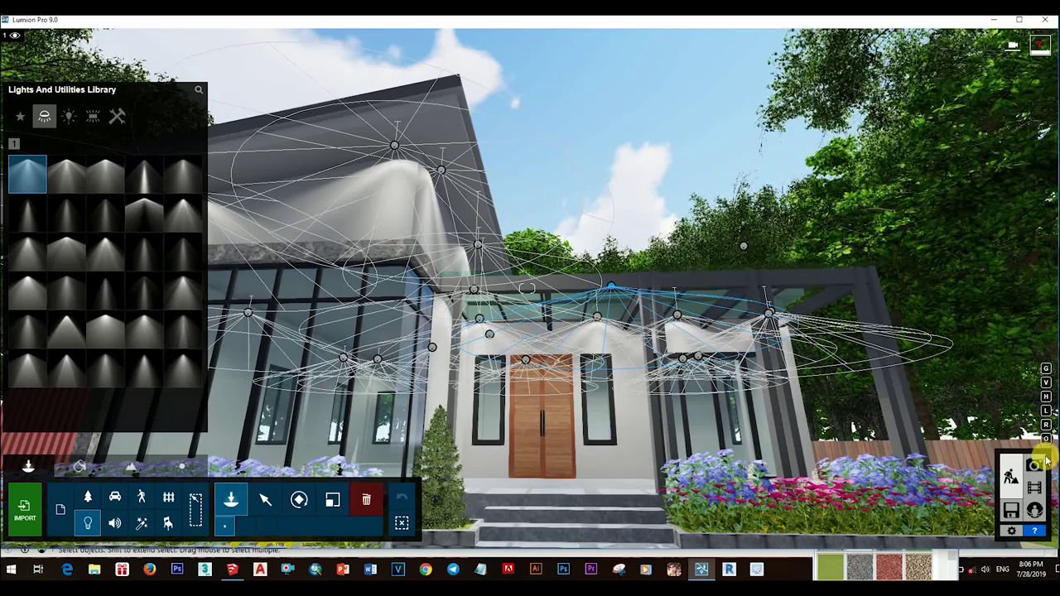
left_click(1041, 440)
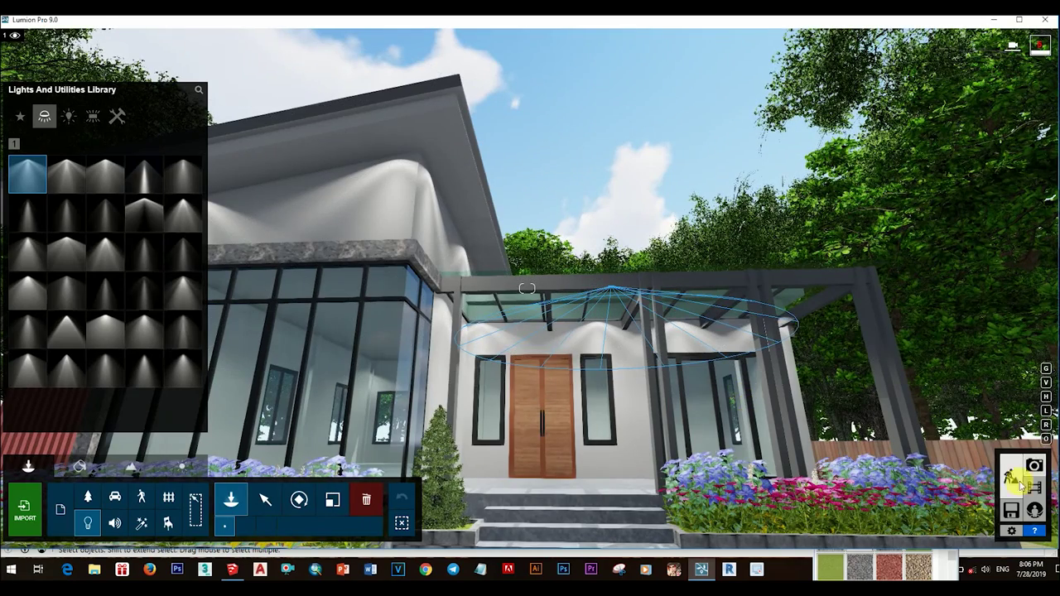
Add a 2-Point Perspective effect to the photo with camera height about 3 m
left_click(1034, 465)
left_click(12, 120)
left_click(317, 88)
left_click(751, 176)
key("e")
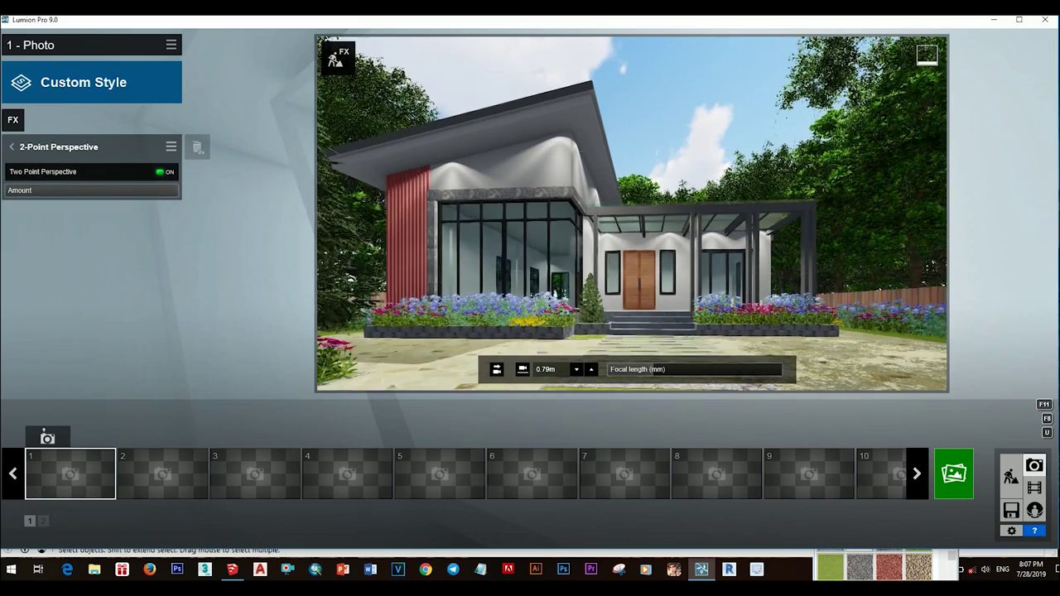
key("q")
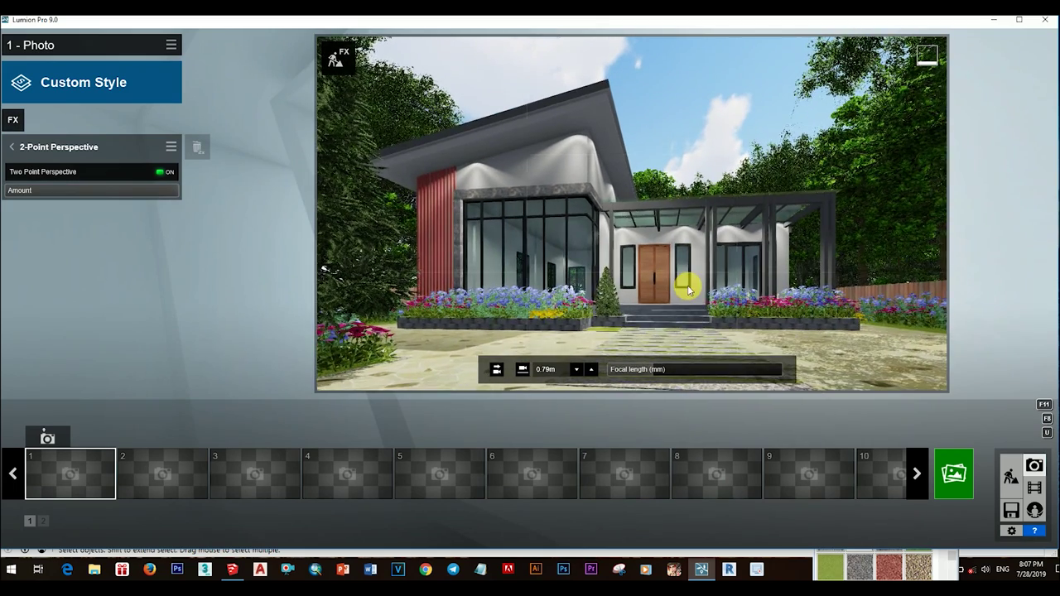
key("w")
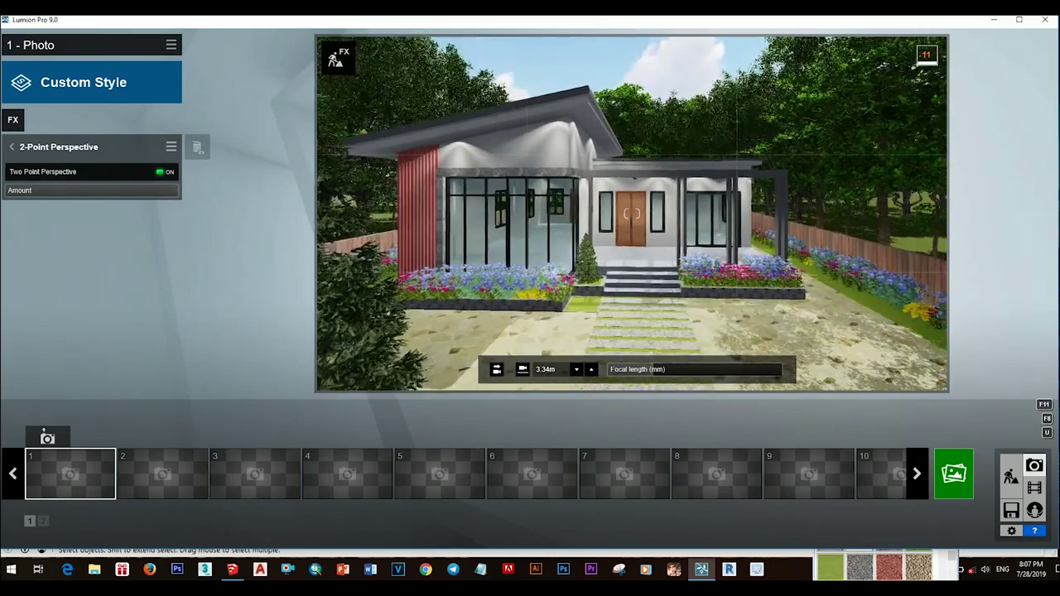
left_click(1009, 474)
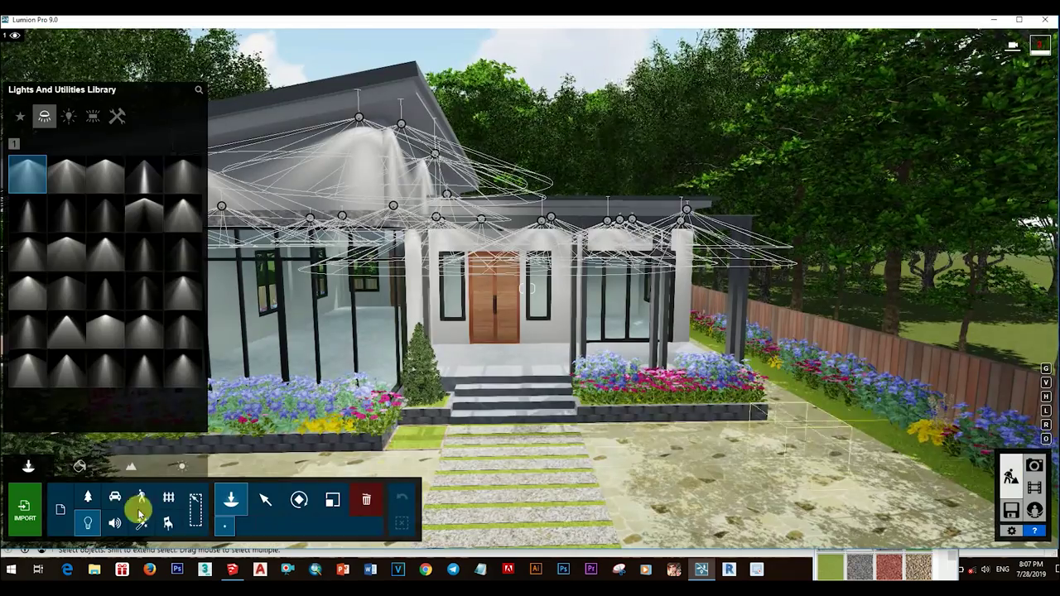
Place a red sports car on the front driveway
left_click(115, 495)
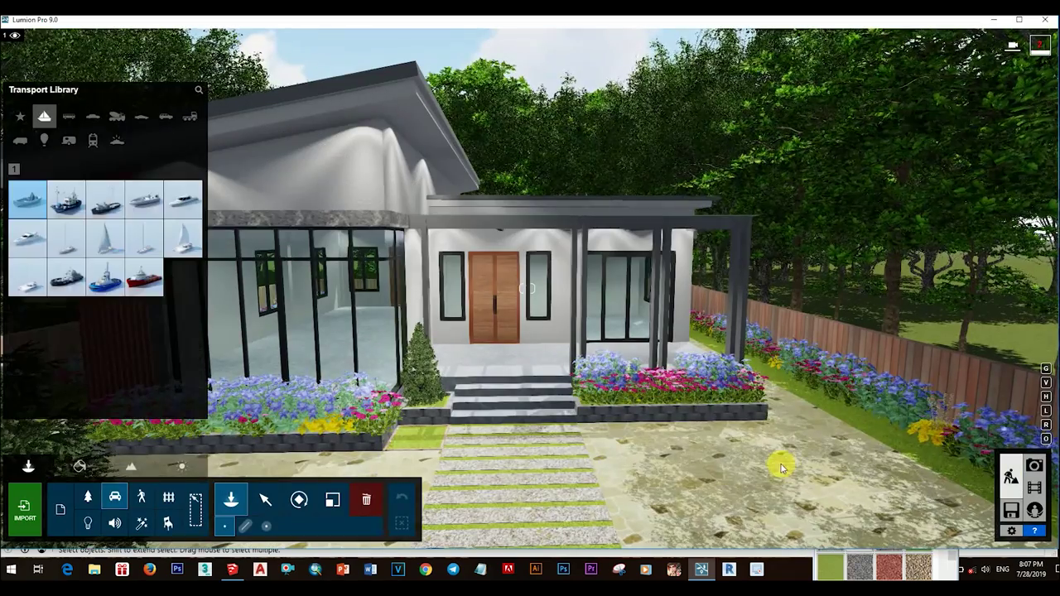
left_click(141, 117)
left_click(66, 278)
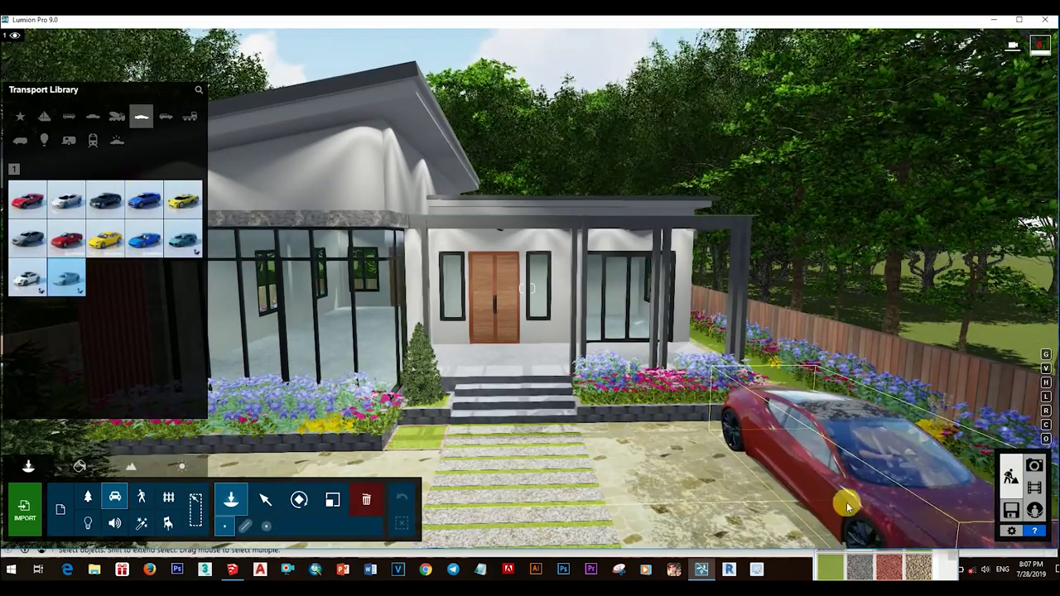
left_click(625, 385)
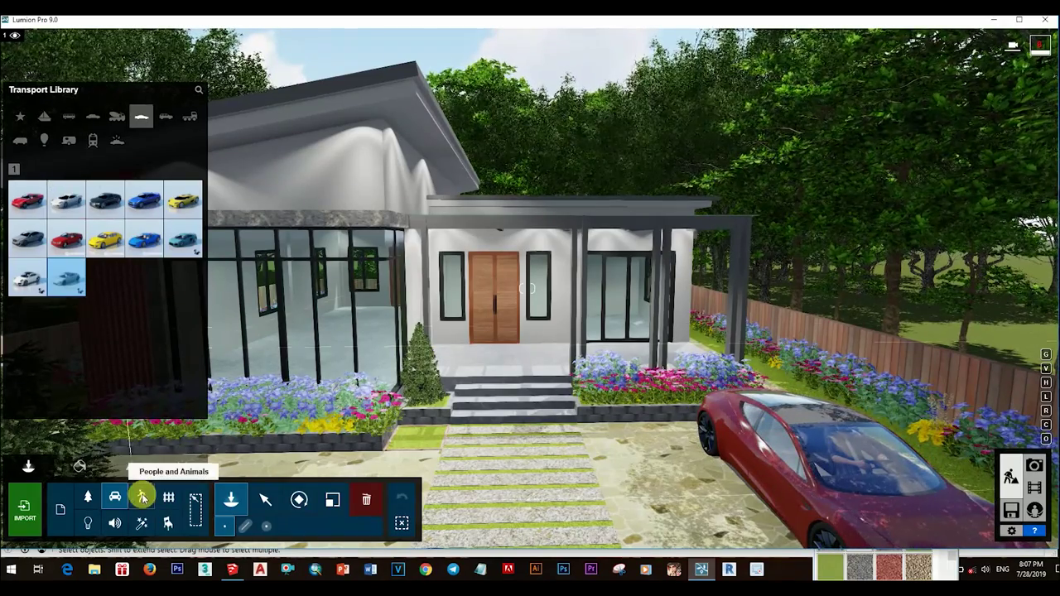
Place two men from character page 2: one on the porch, one beside the car
left_click(141, 496)
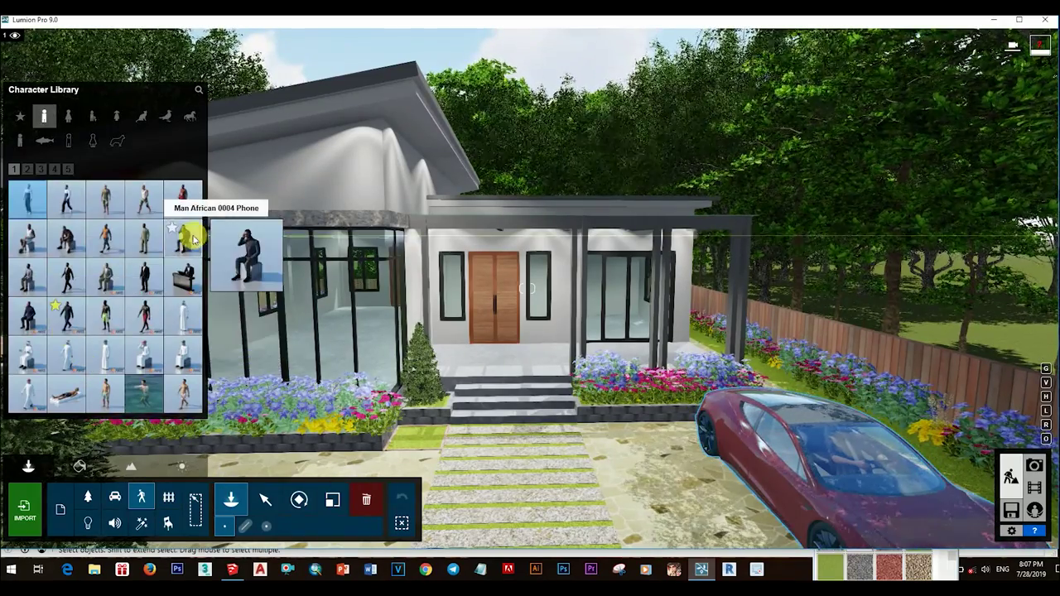
left_click(27, 170)
mouse_move(106, 351)
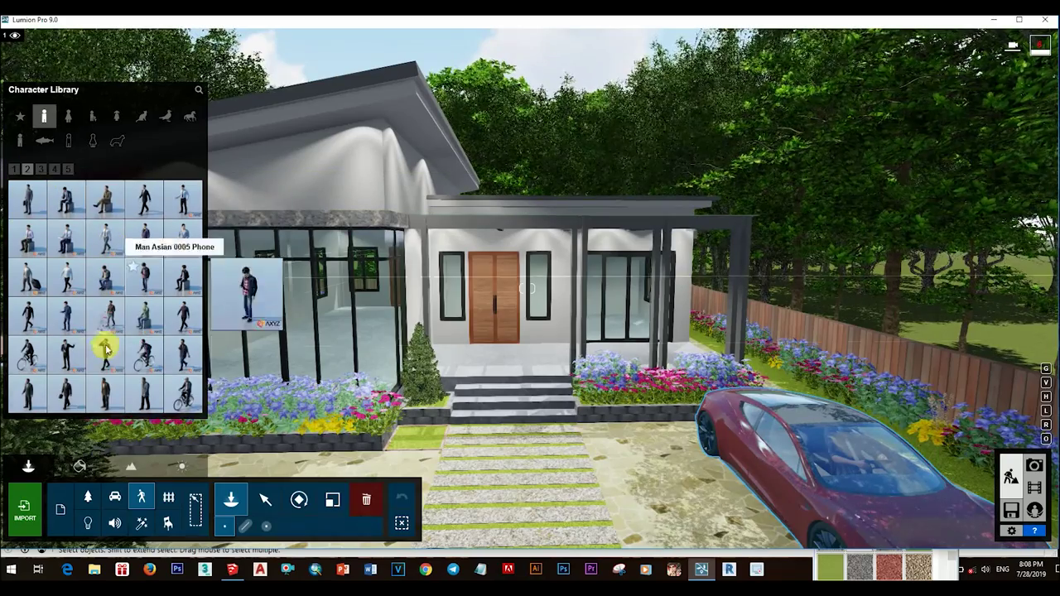
left_click(646, 407)
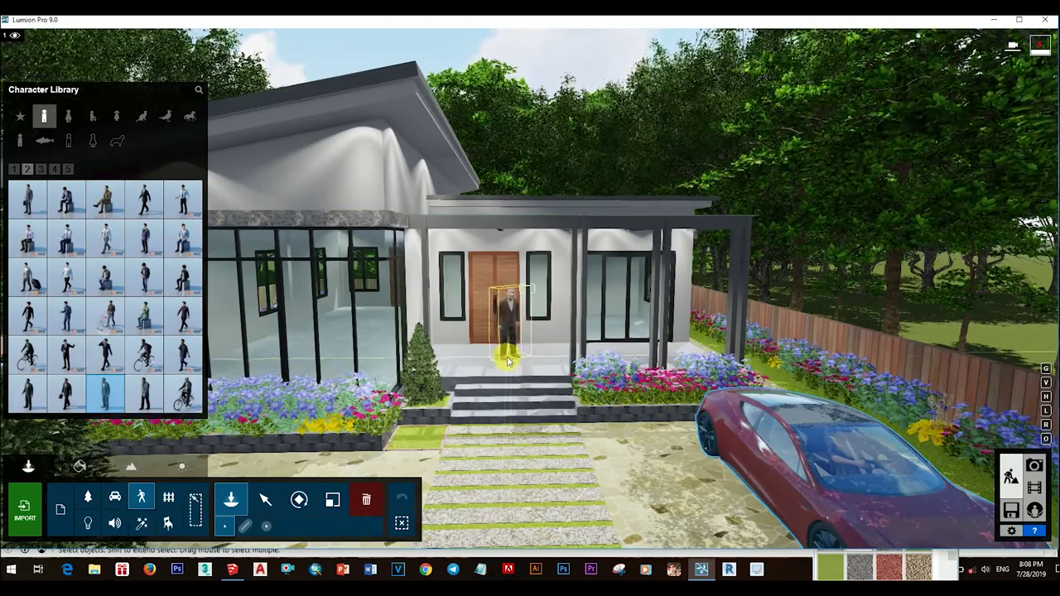
left_click(146, 269)
left_click(662, 472)
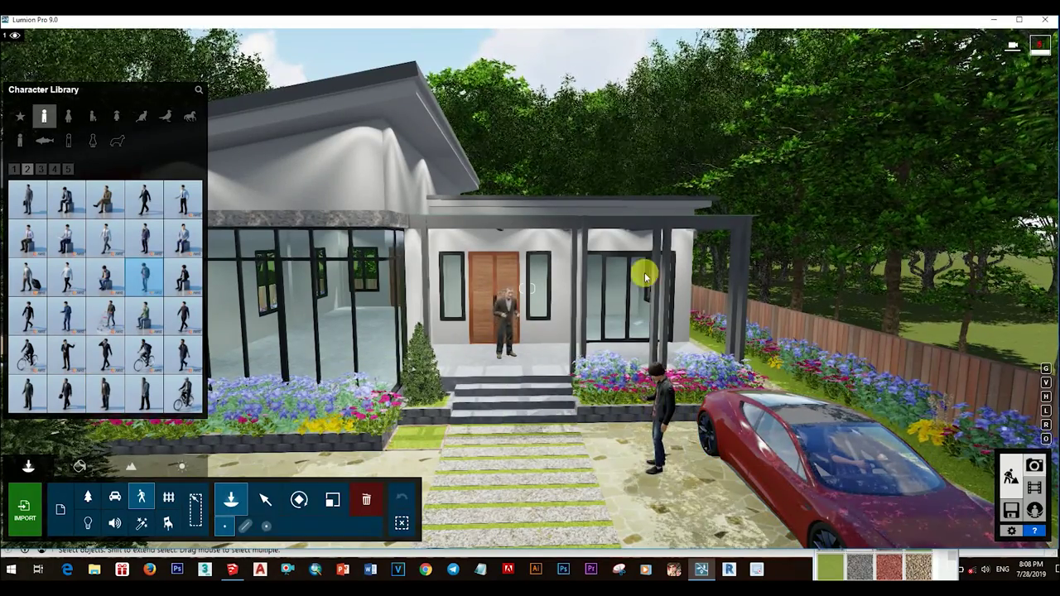
left_click(1034, 465)
Nudge the camera closer to the house and apply the Daytime photo style
key("d")
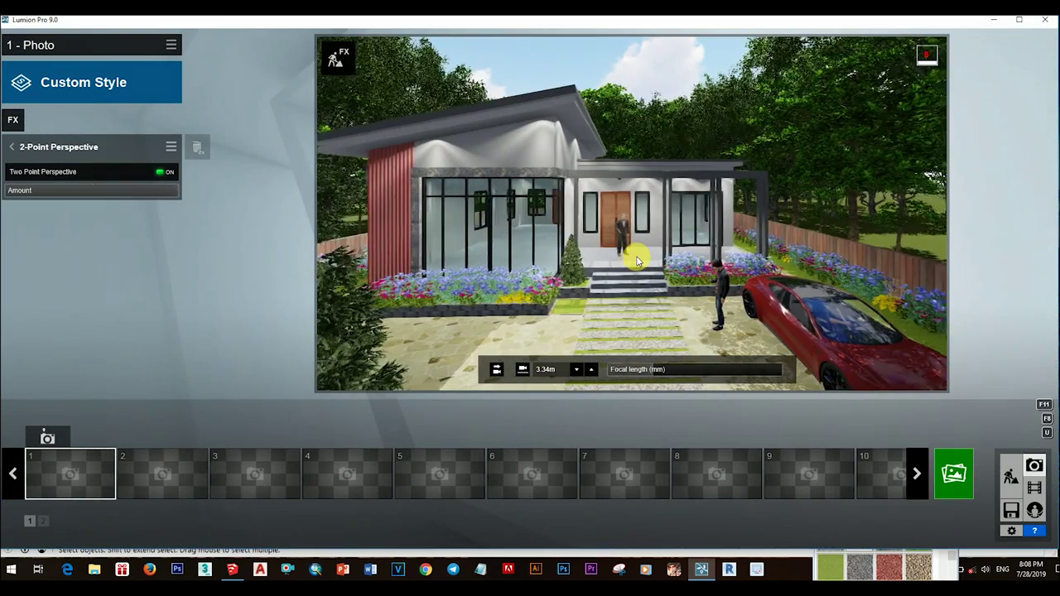
key("w")
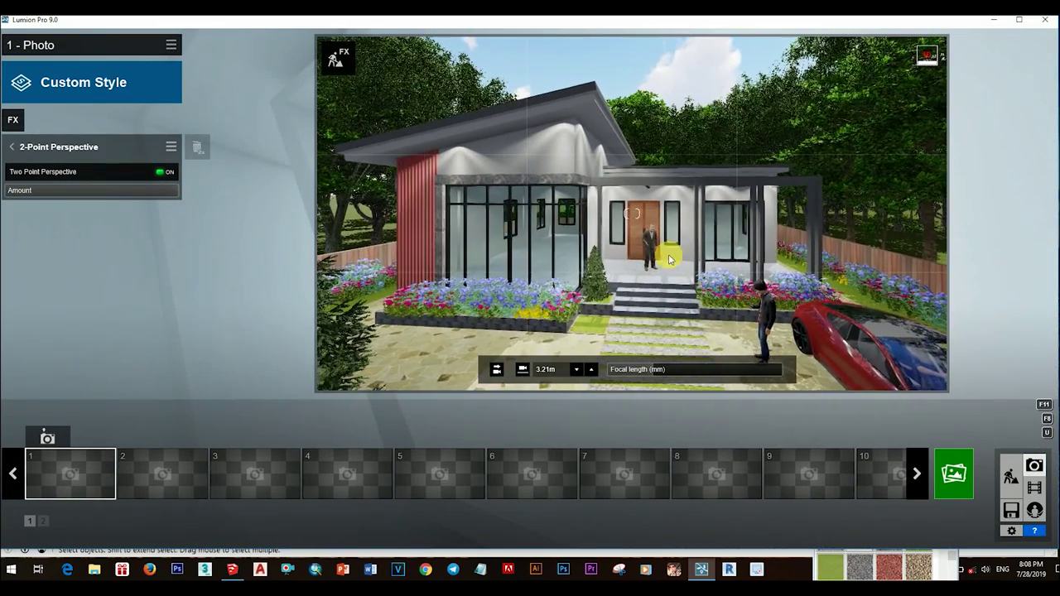
left_click(22, 82)
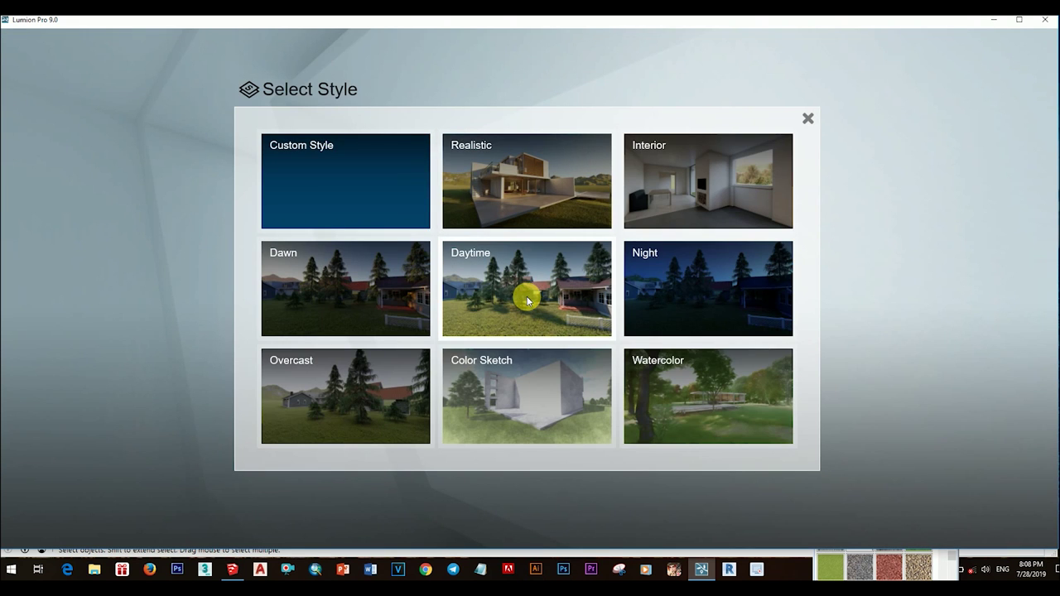
left_click(527, 299)
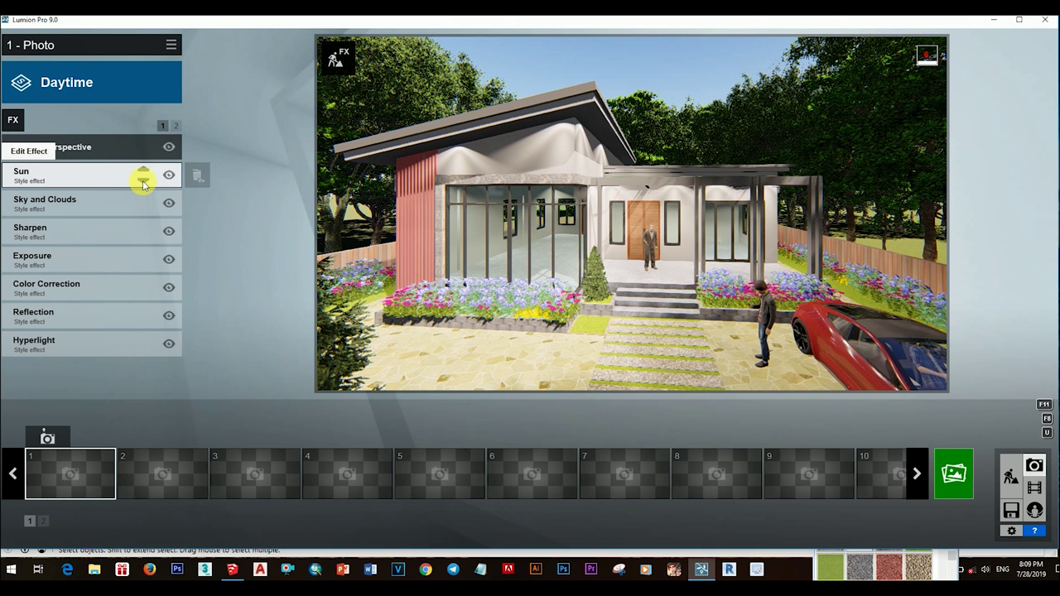
Adjust the Sky and Clouds master cloud amount and set low clouds to 0.0
left_click(96, 200)
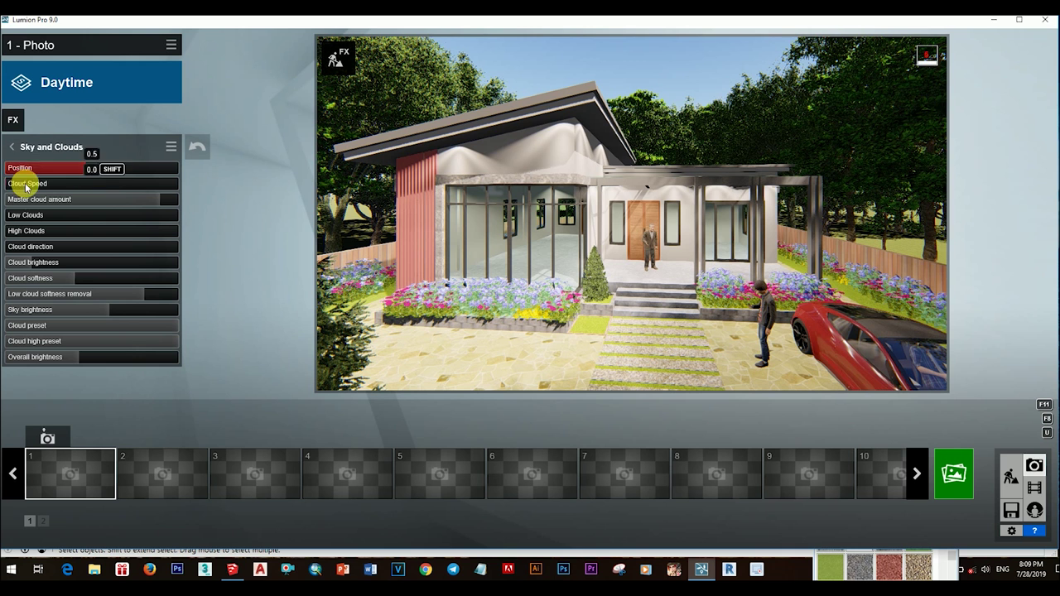
left_click(63, 215)
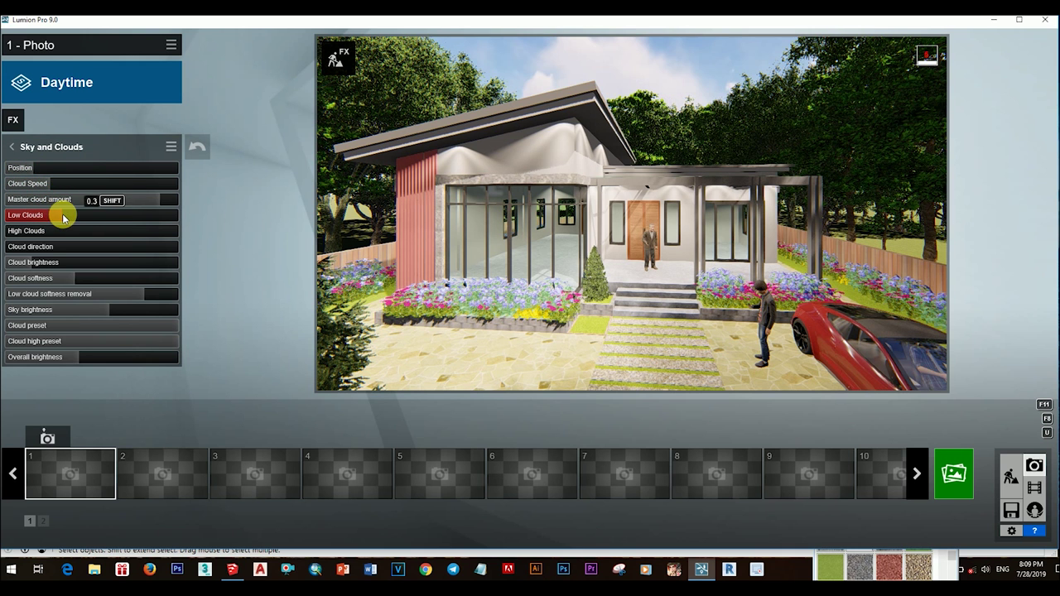
left_click(64, 200)
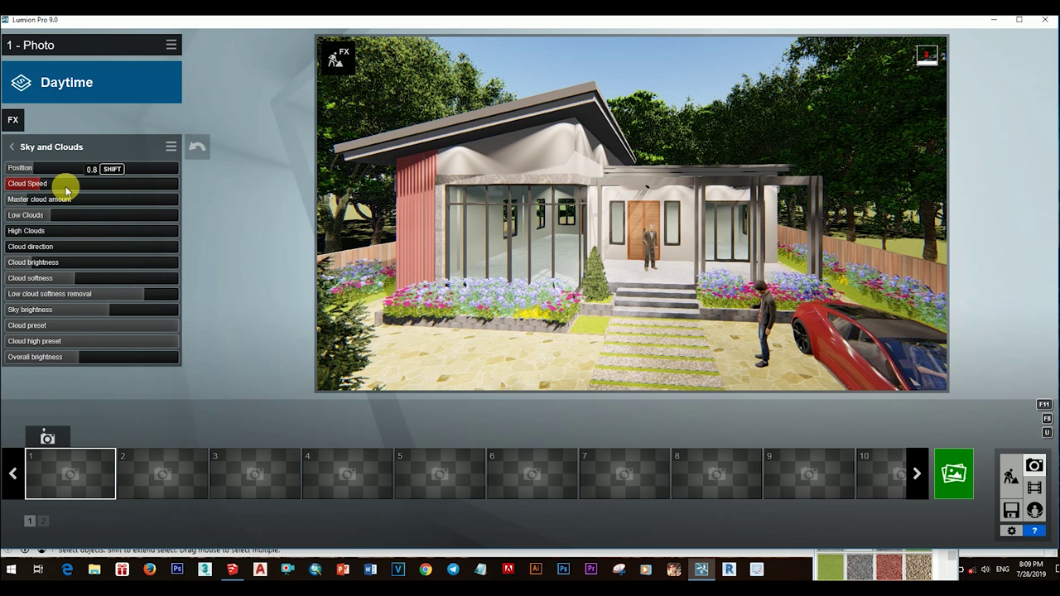
left_click_drag(78, 214, 35, 217)
left_click(170, 222)
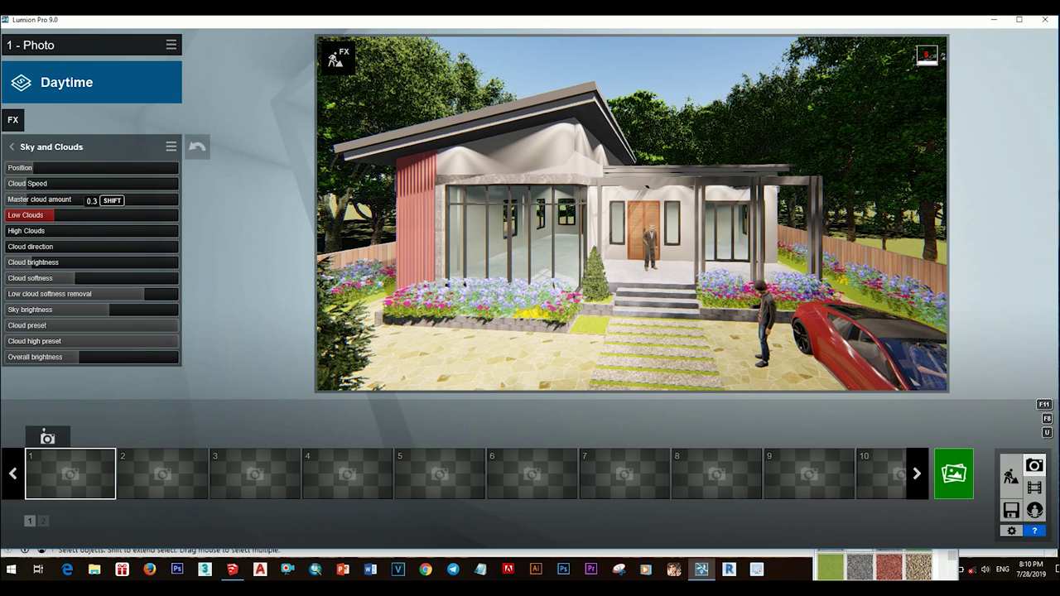
Reframe the house and raise sky brightness for a bright blue sky
key("w")
key("d")
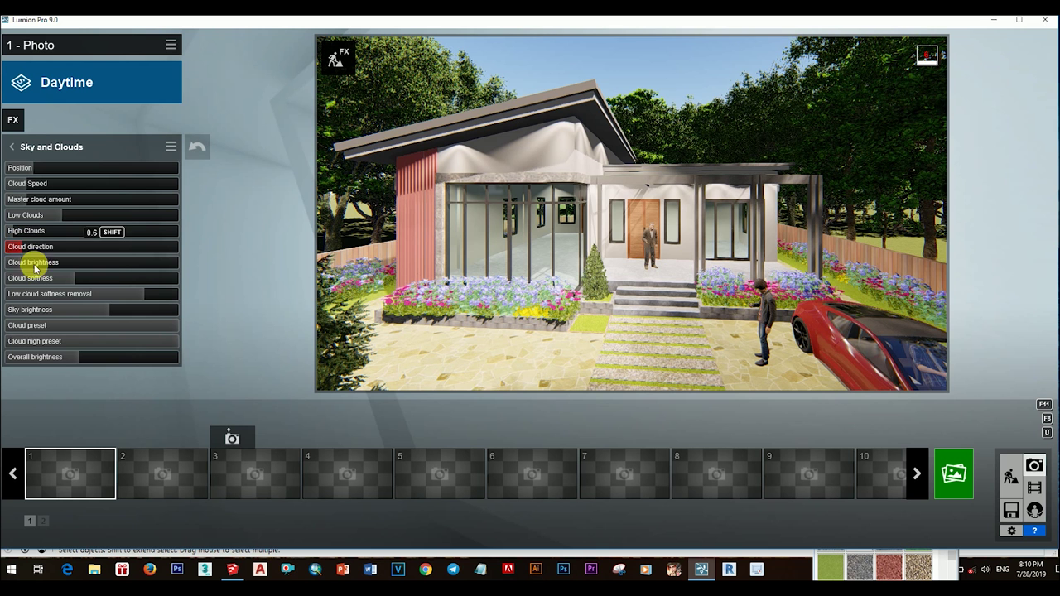
left_click_drag(73, 310, 85, 304)
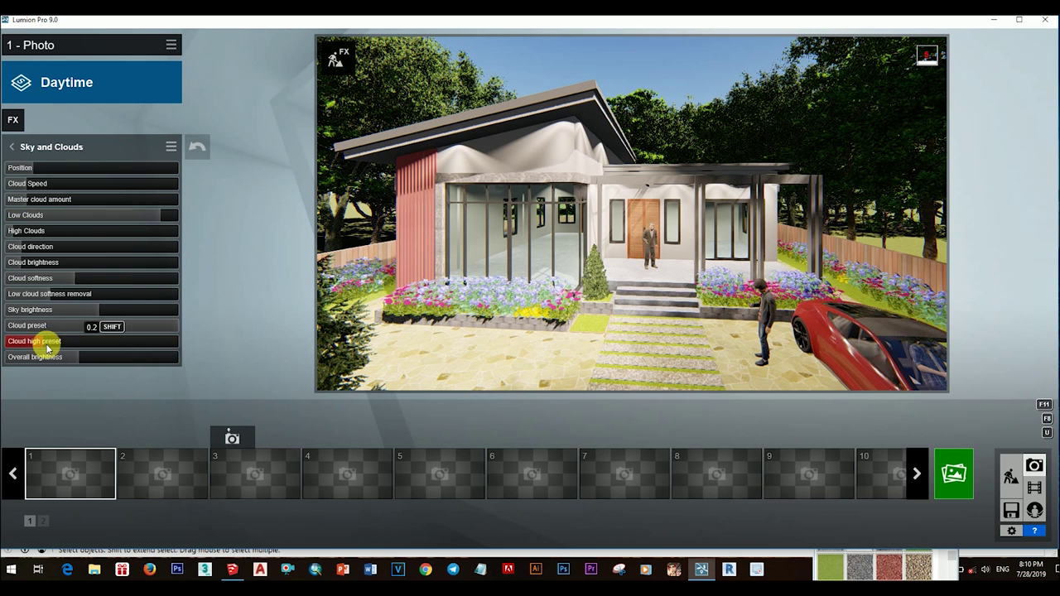
mouse_move(70, 310)
left_mouse_down()
mouse_move(73, 325)
mouse_move(91, 312)
left_mouse_up()
left_click(124, 308)
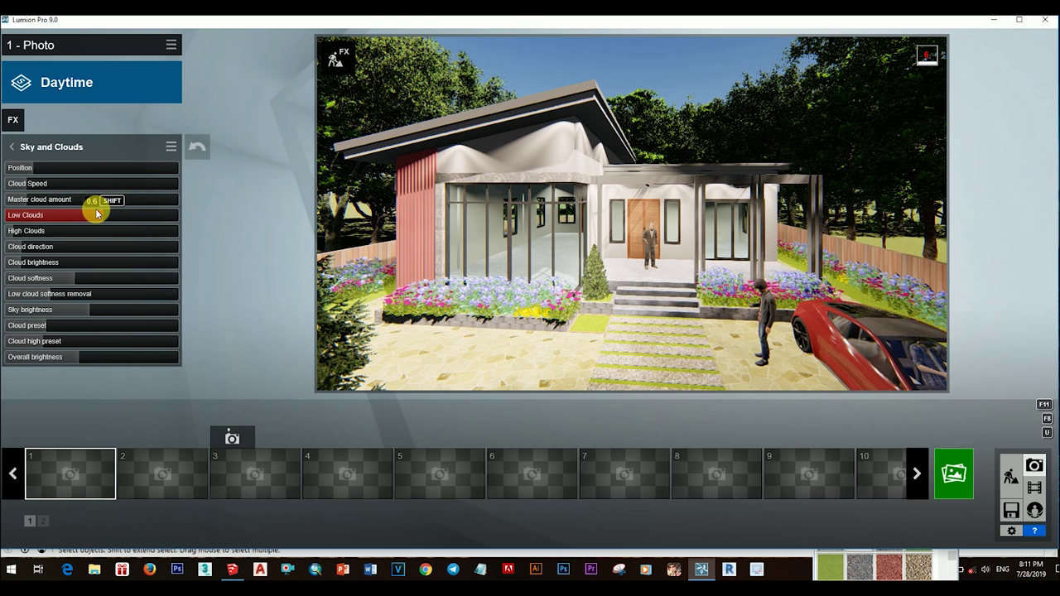
mouse_move(728, 261)
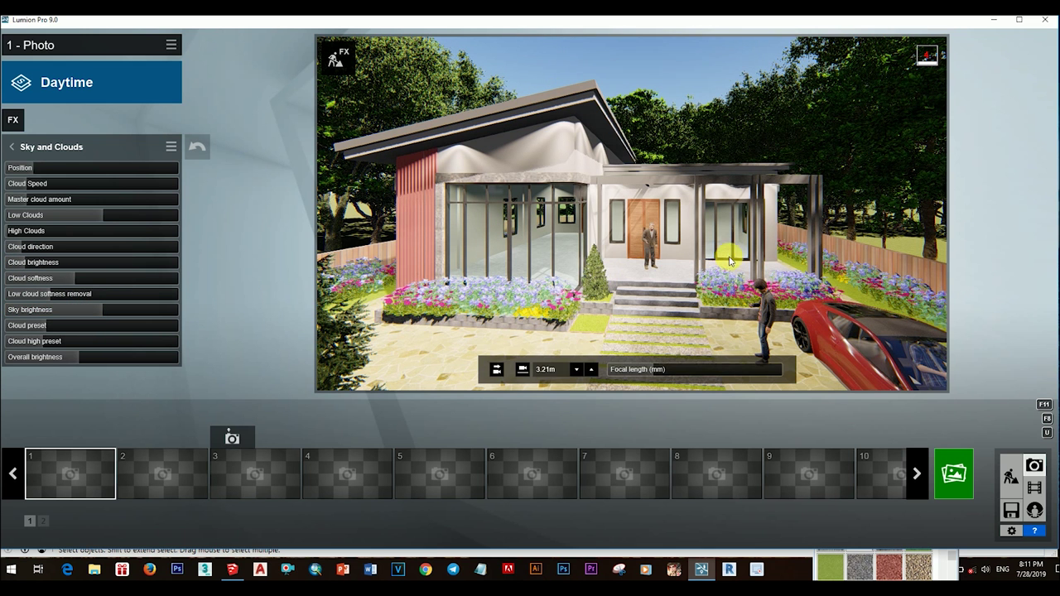
Browse the camera photo effects without adding one and save the view as the first photo
left_click(15, 122)
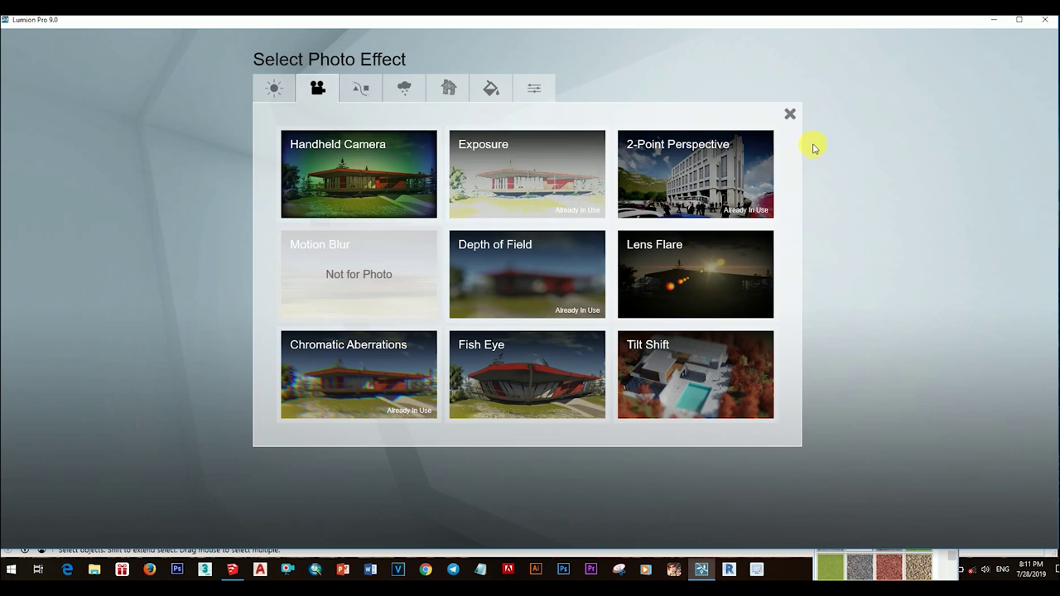
left_click(414, 88)
left_click(518, 152)
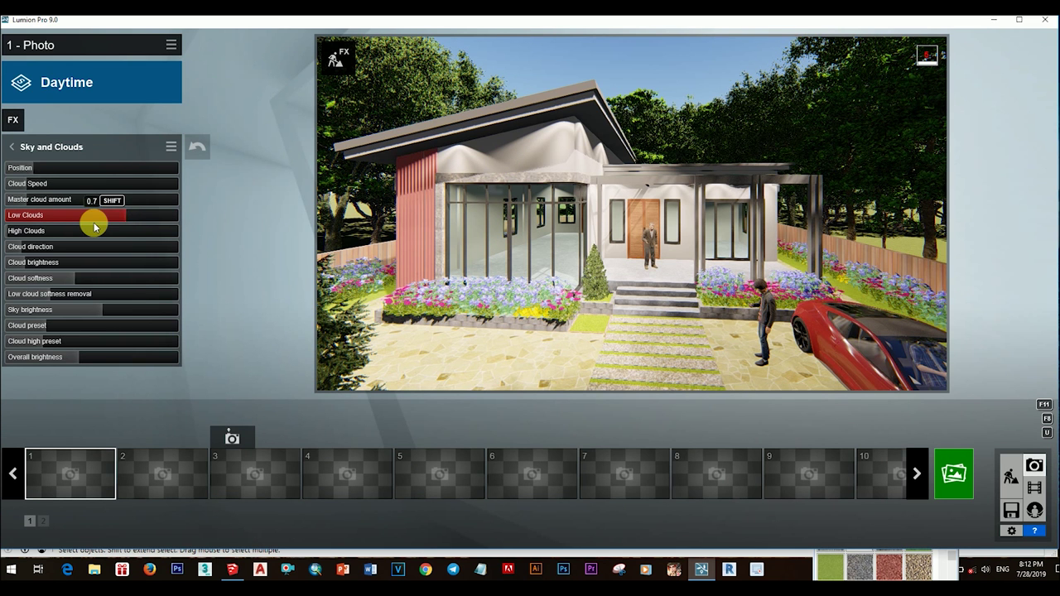
left_click(48, 437)
Start a new movie clip with aerial keyframes from above the trees tilting toward the house
left_click(1034, 488)
left_click(117, 335)
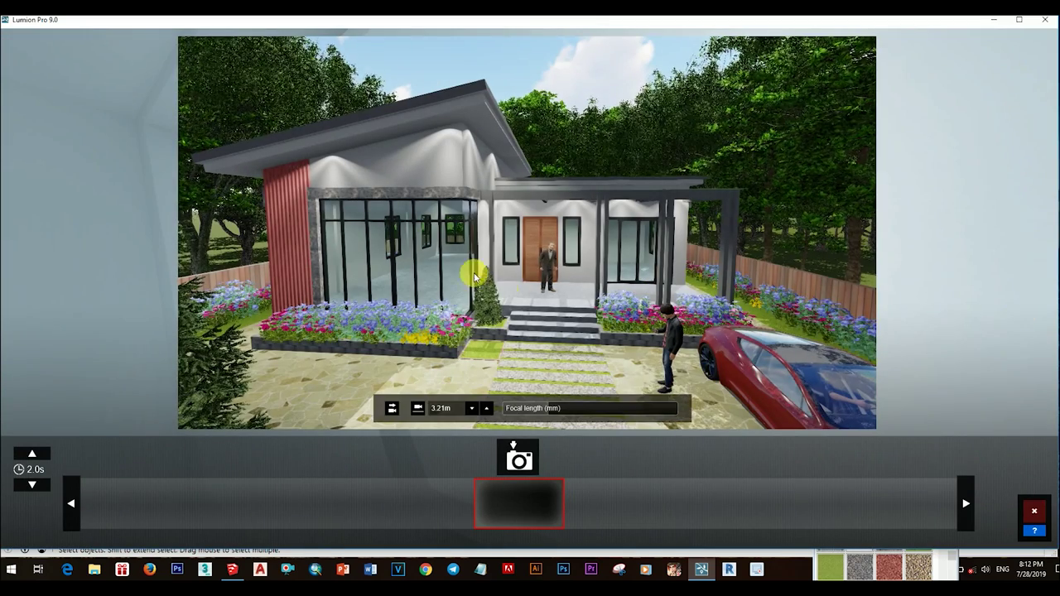
key("s")
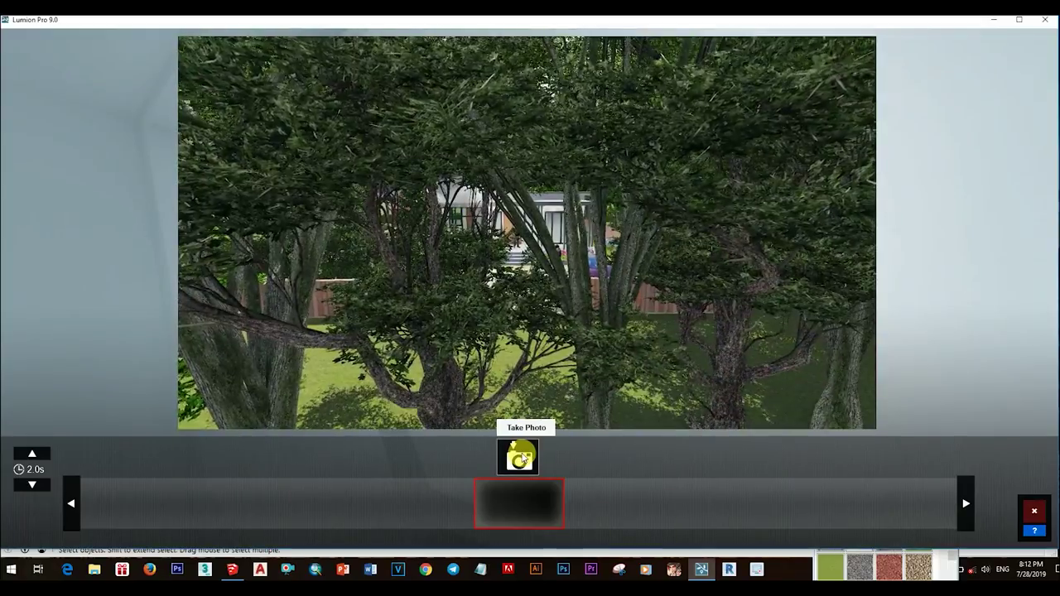
key("q")
left_click(519, 459)
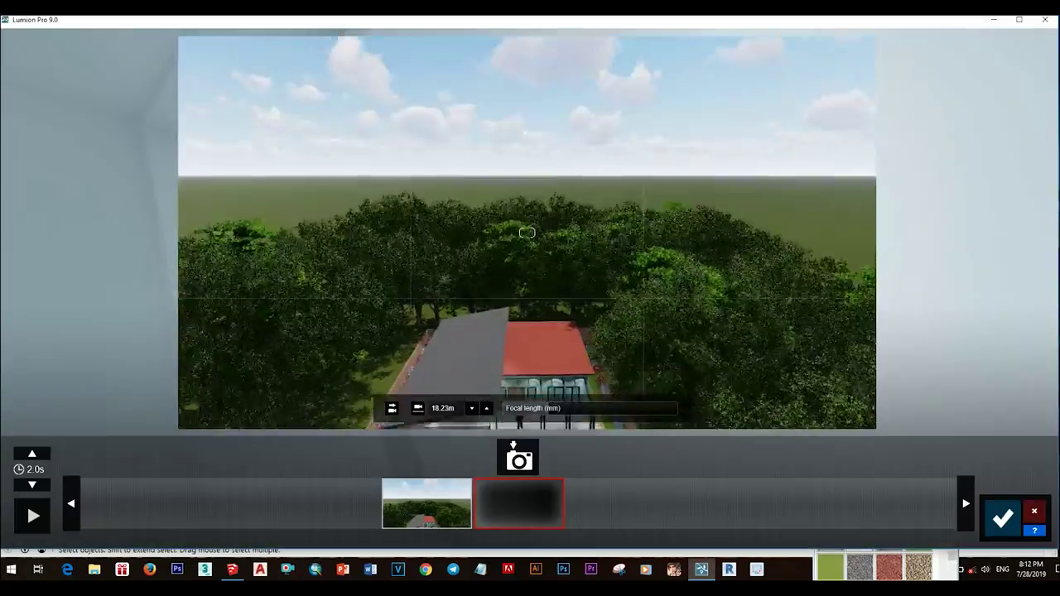
right_click_drag(527, 233, 579, 387)
left_click(519, 459)
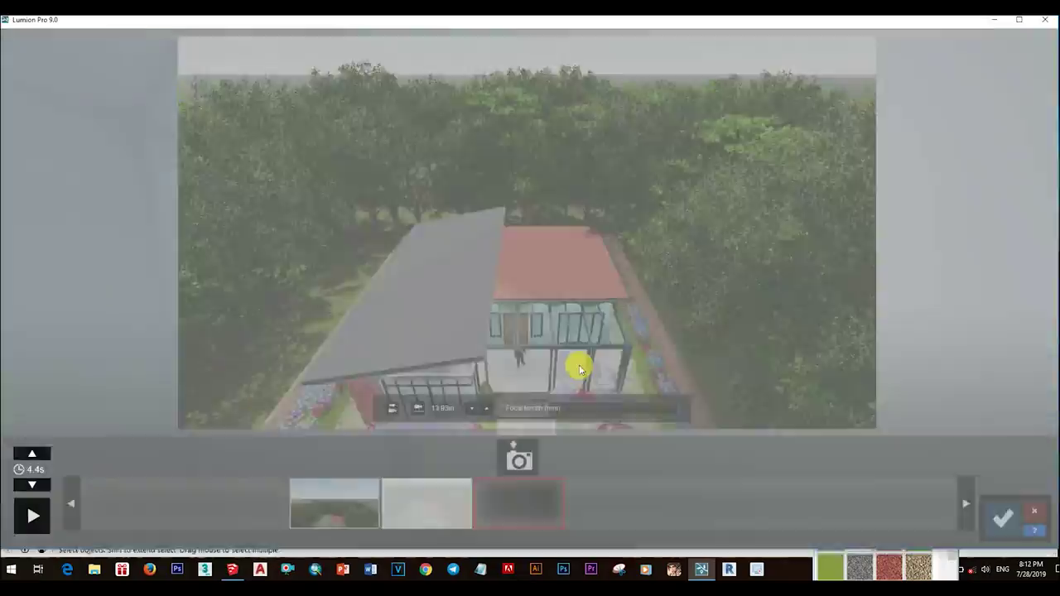
left_click(519, 459)
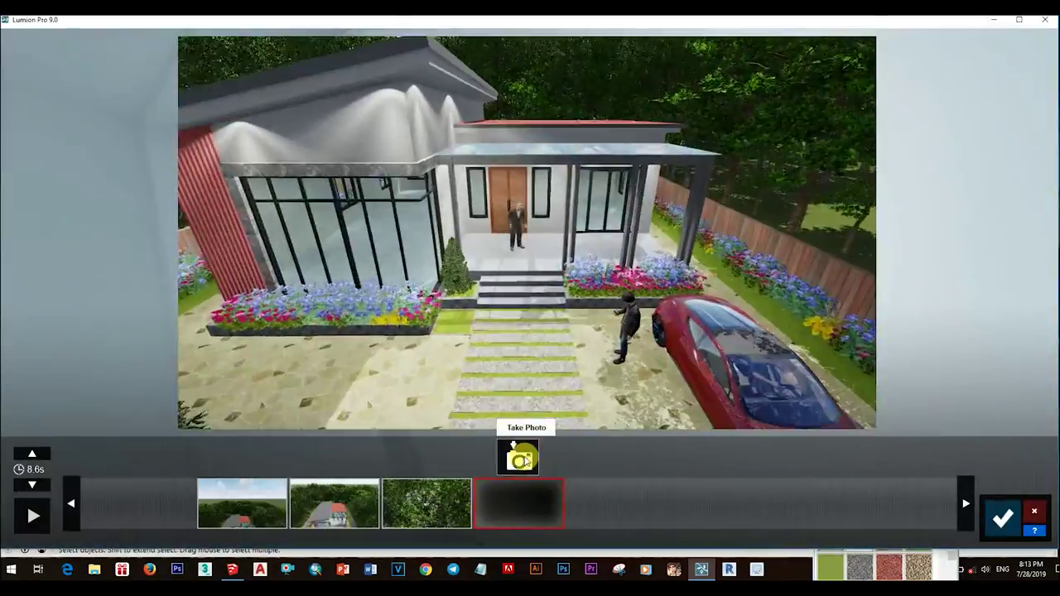
Add keyframes along the side garden, flower bed, driveway and house front, for 51.8 s
left_click(519, 456)
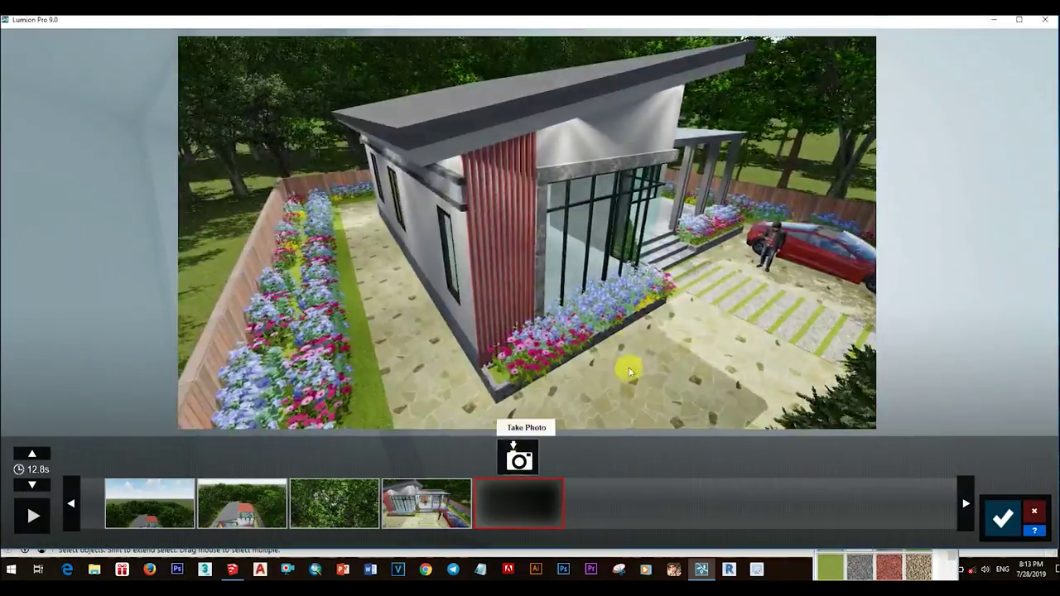
left_click(519, 456)
key("w")
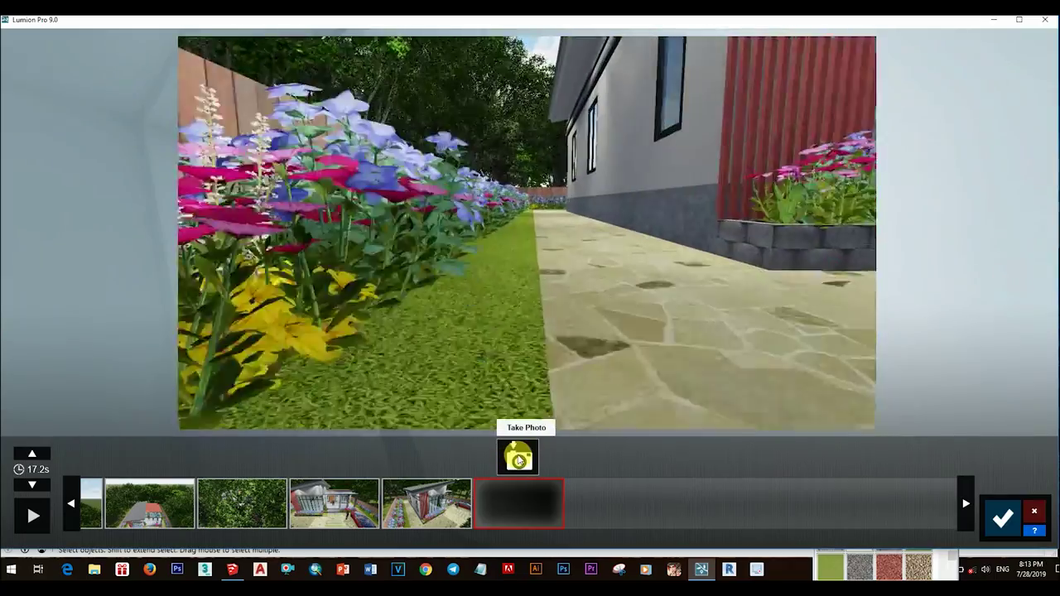
left_click(519, 458)
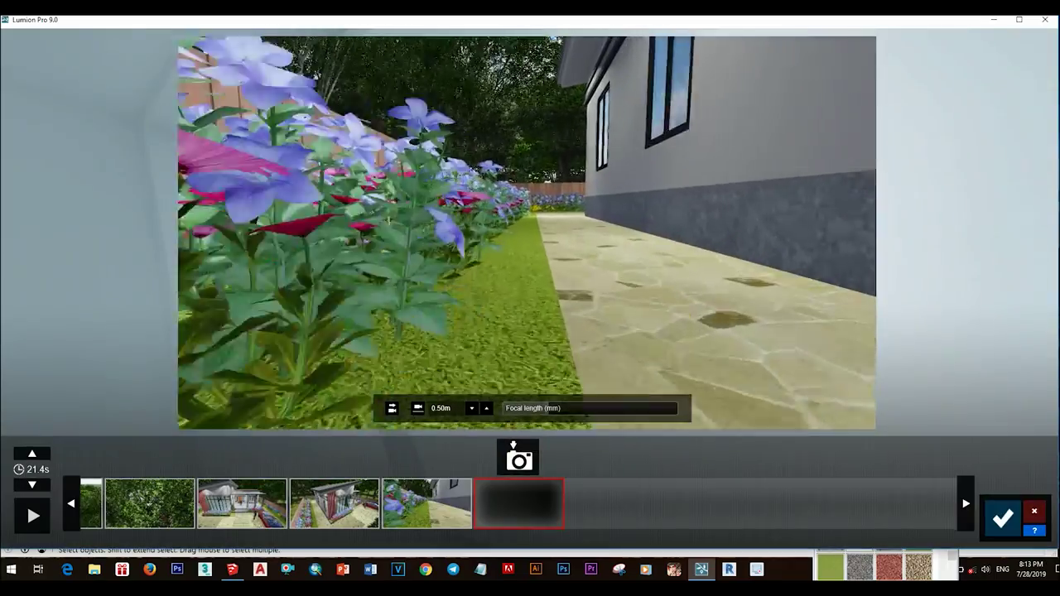
left_click(517, 457)
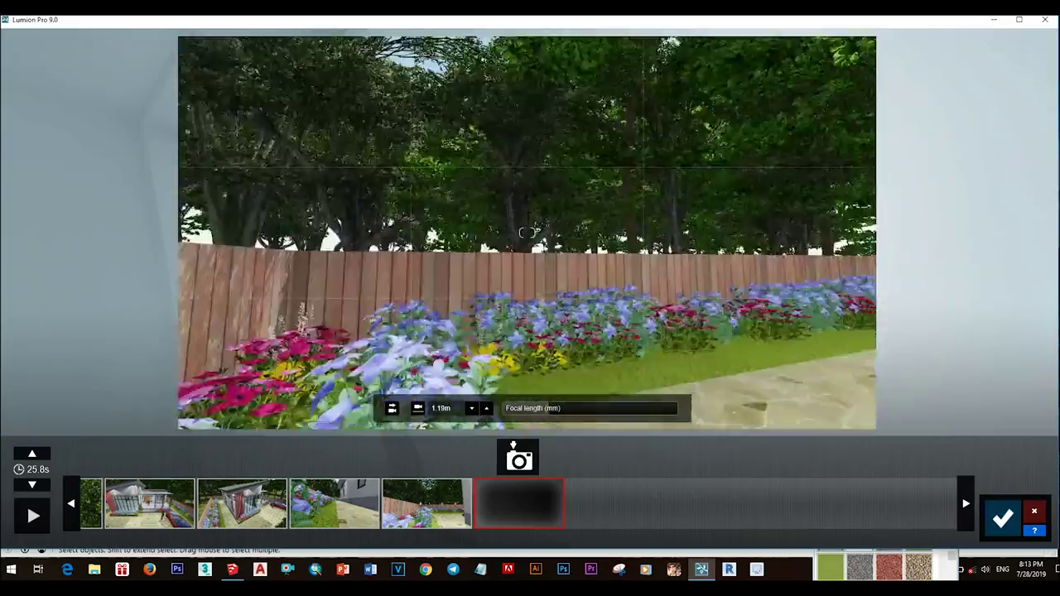
left_click(519, 458)
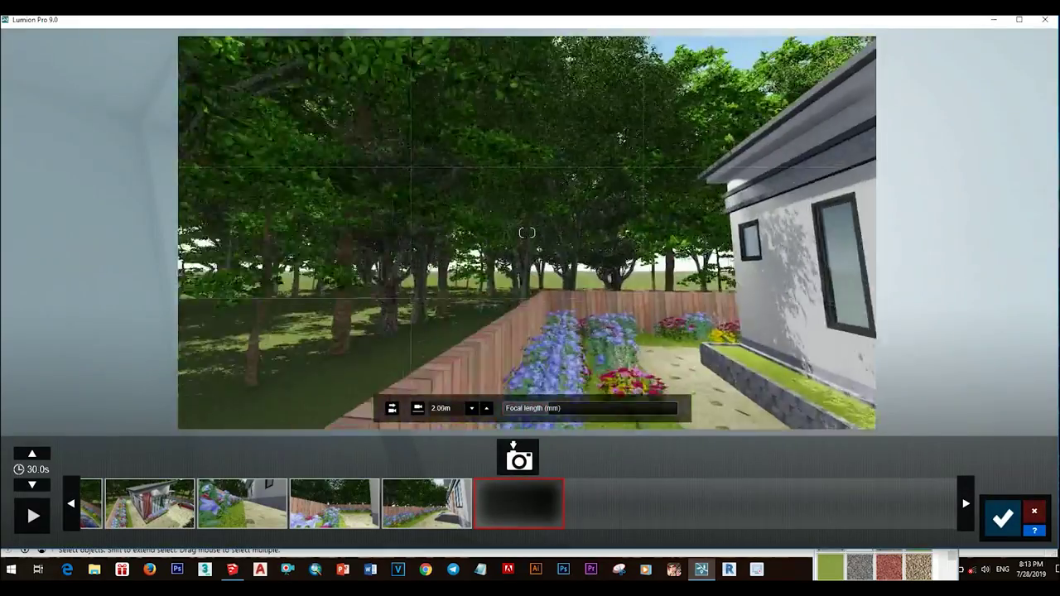
left_click(519, 458)
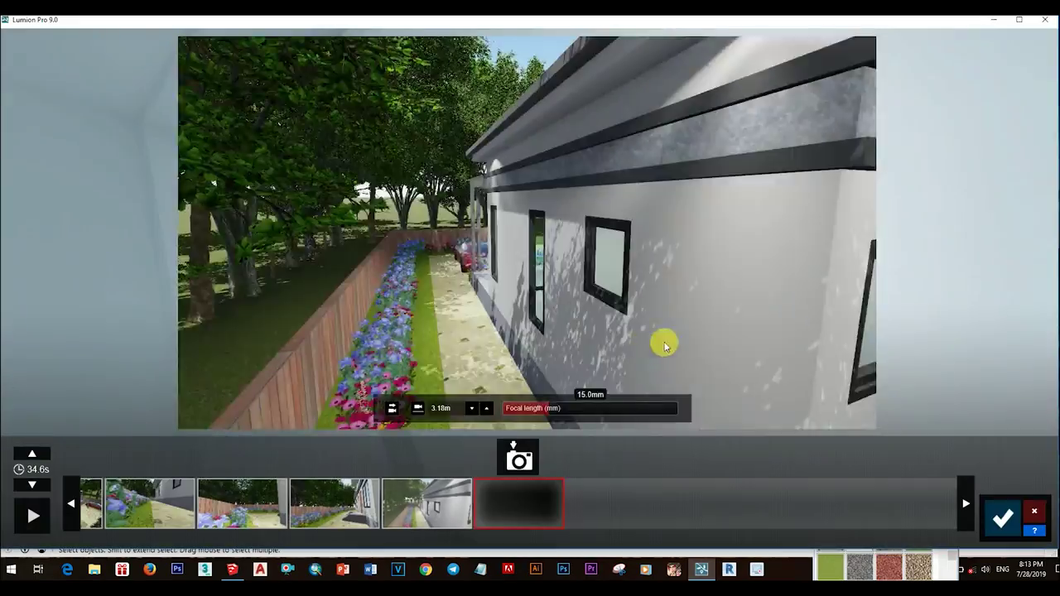
left_click(519, 458)
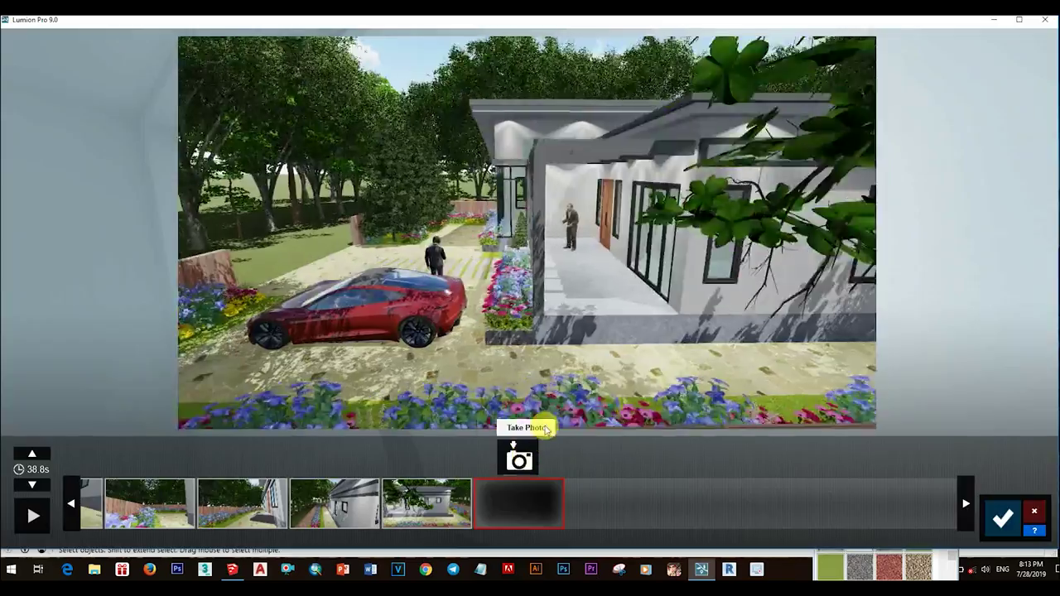
left_click(519, 458)
right_click_drag(519, 458, 523, 463)
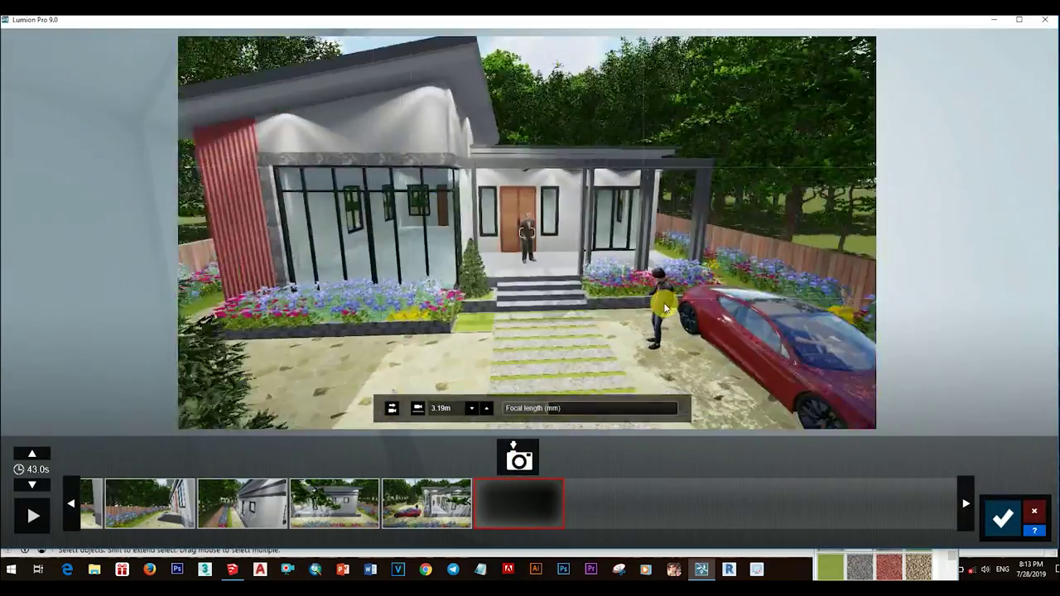
left_click(519, 458)
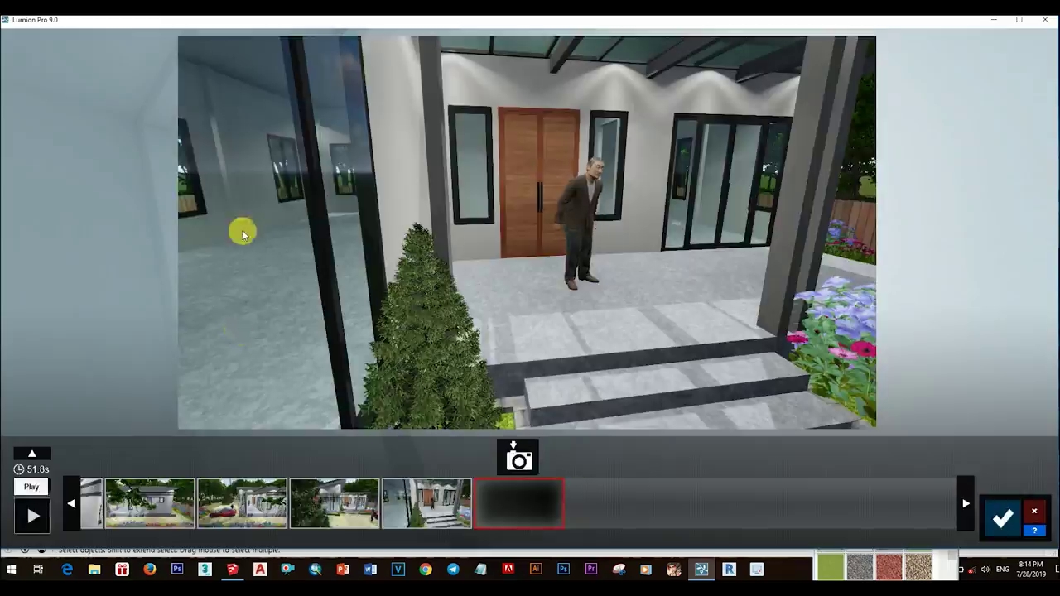
Preview the 51.8 s walkthrough clip ending on the porch by the front door
key("space")
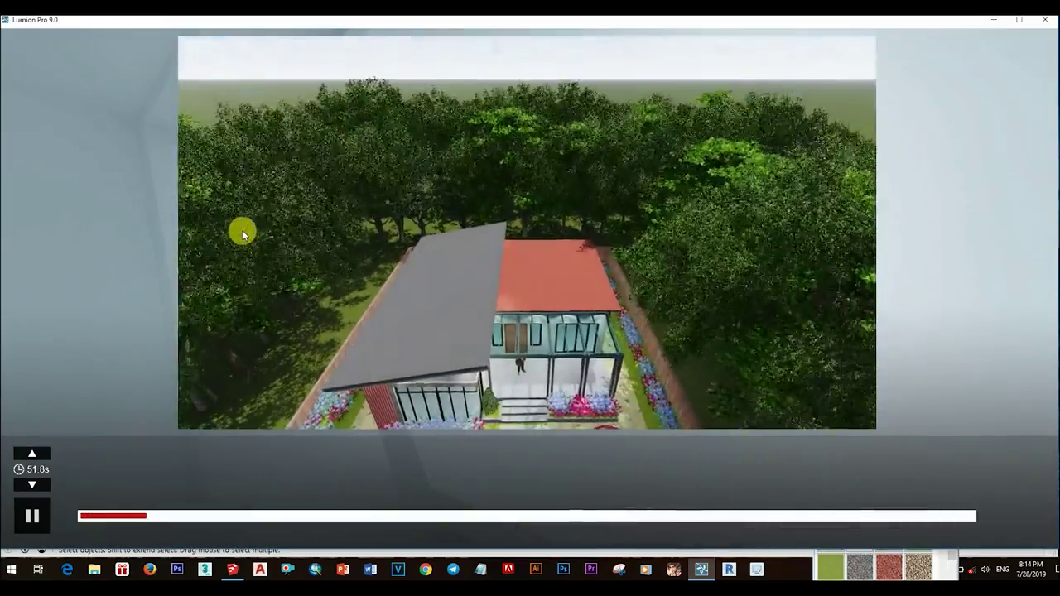